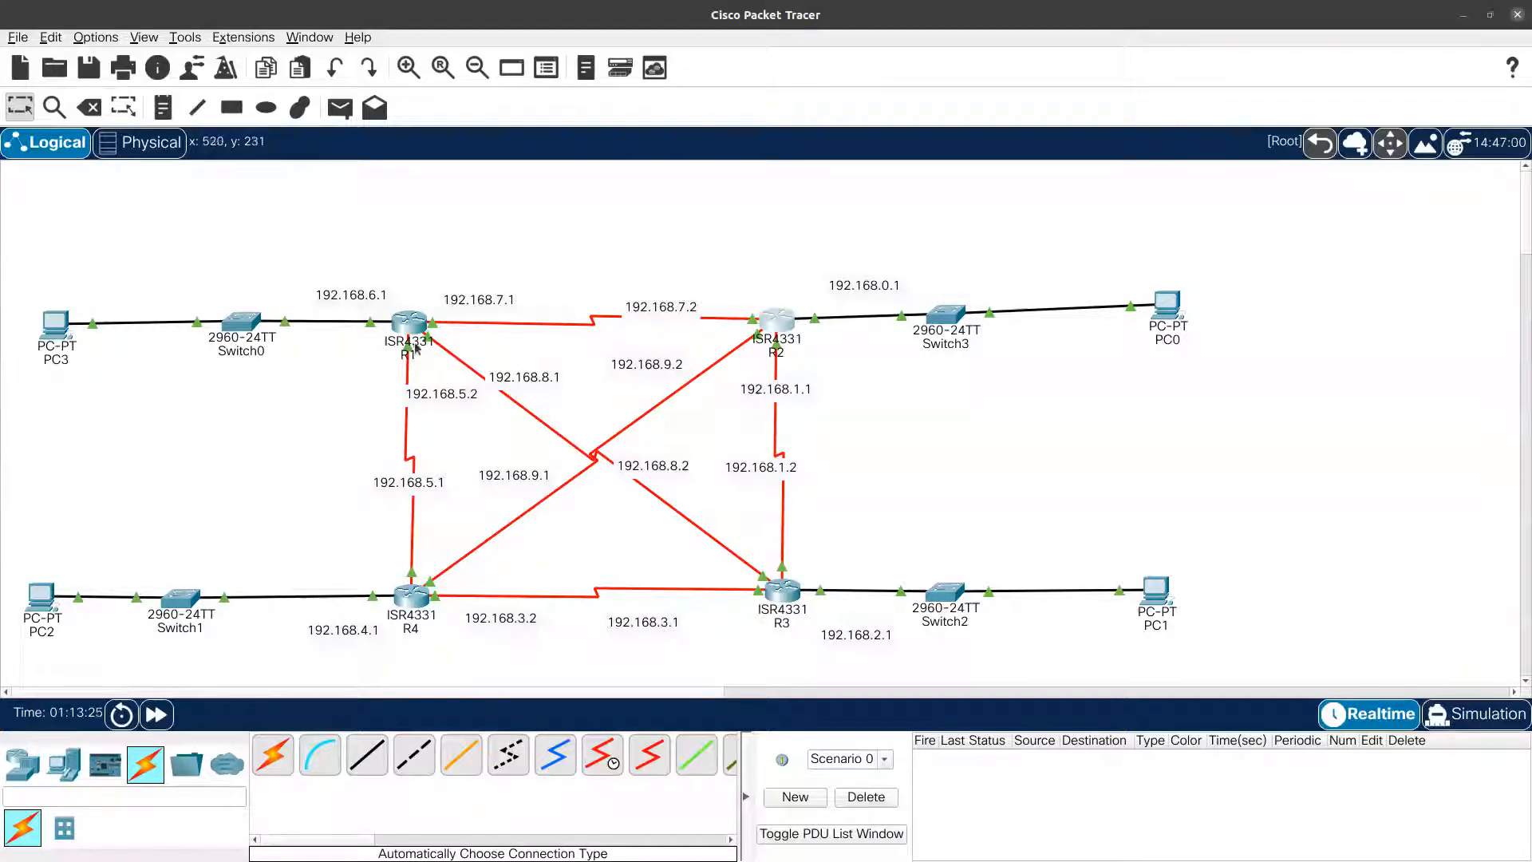
Inspect the NIM-2T serial module and the installed hardware in router R1's physical device view.
left_click(409, 334)
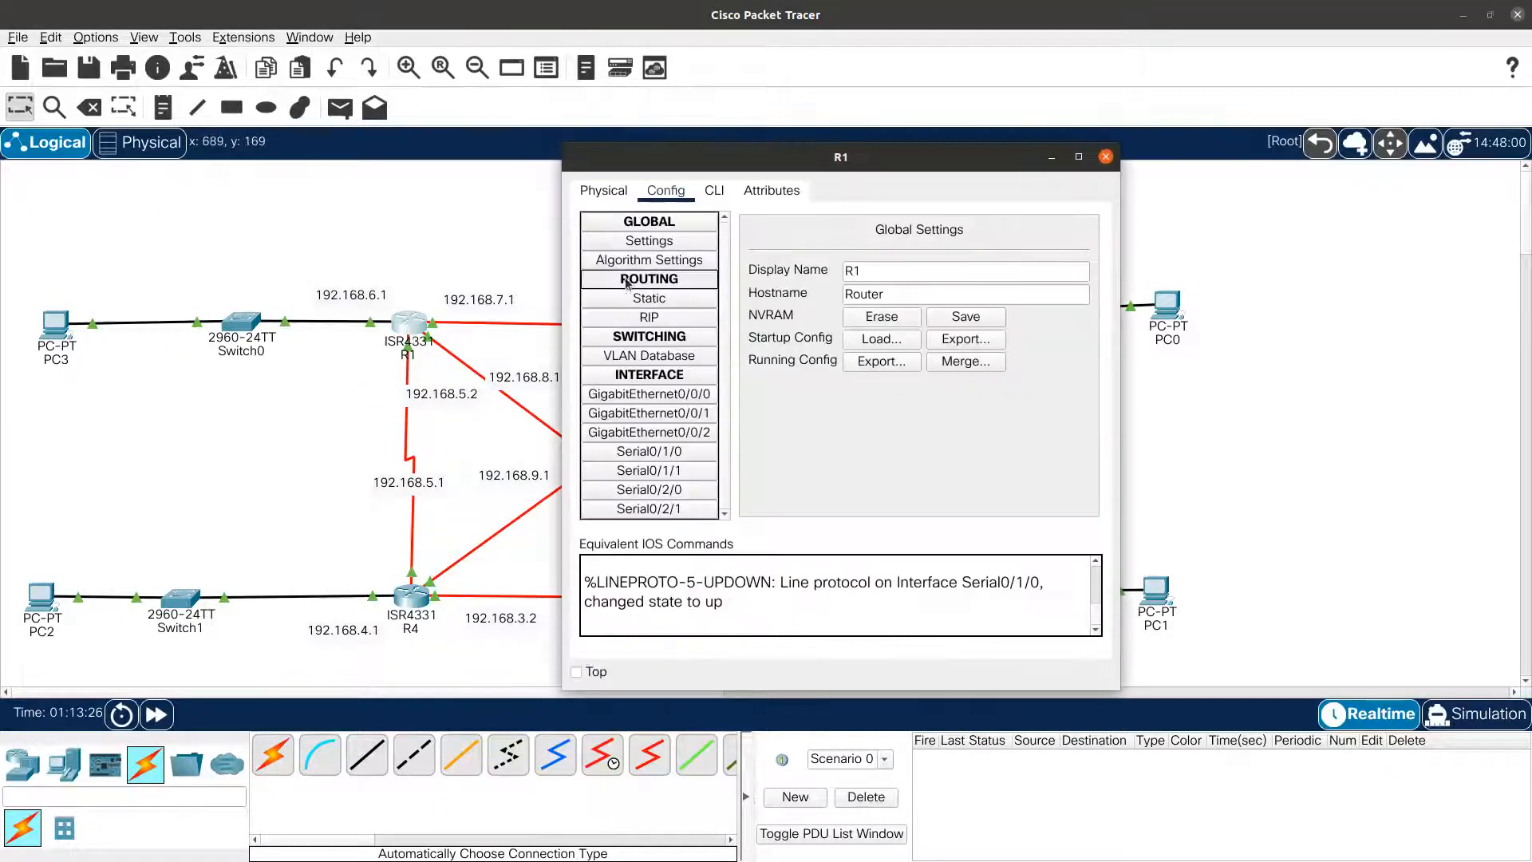
left_click(601, 192)
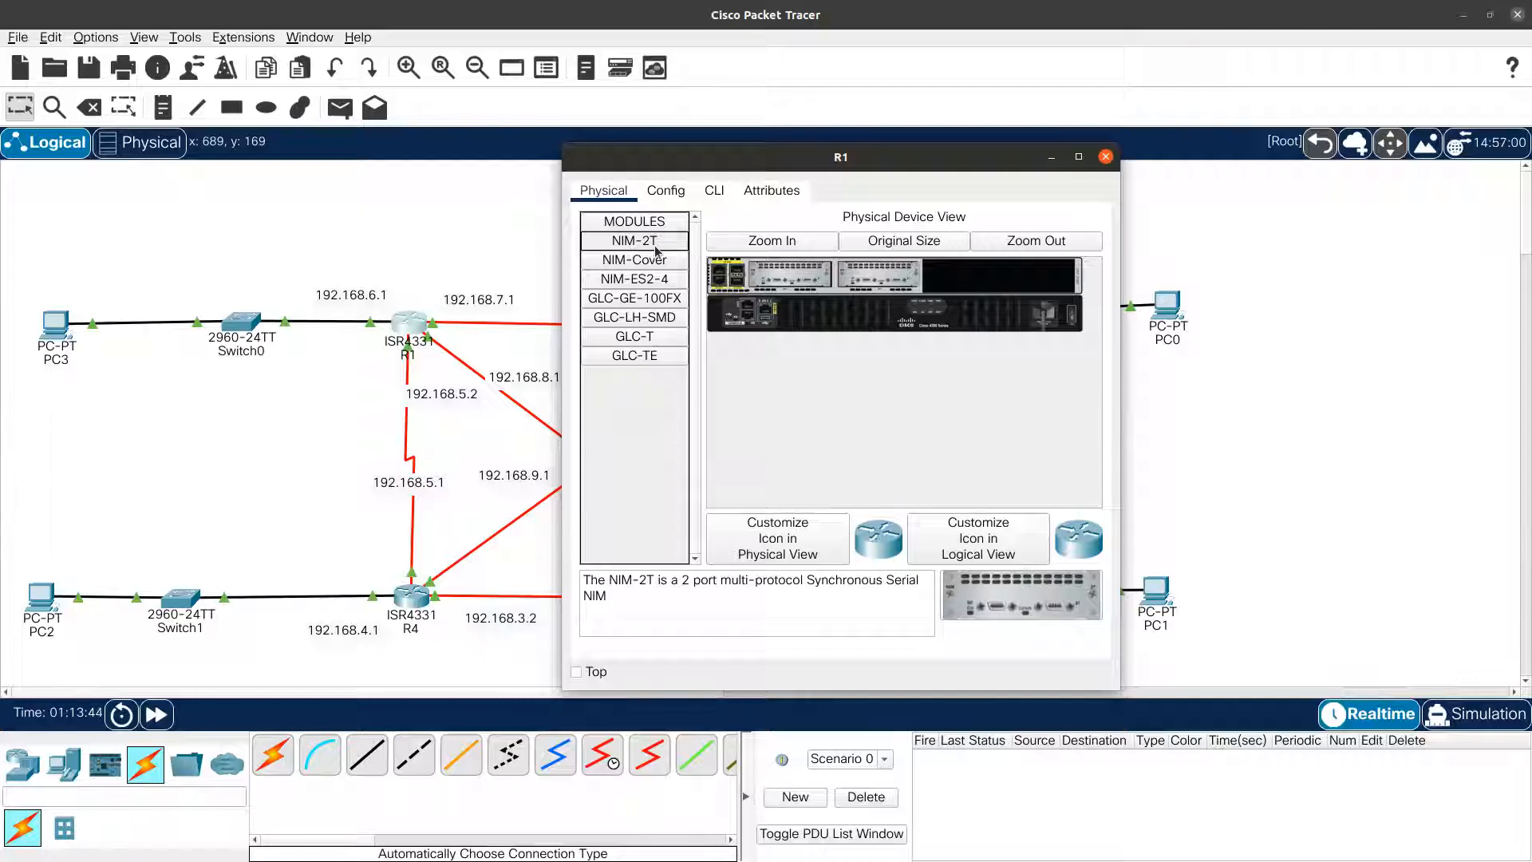
left_click_drag(1022, 606, 989, 602)
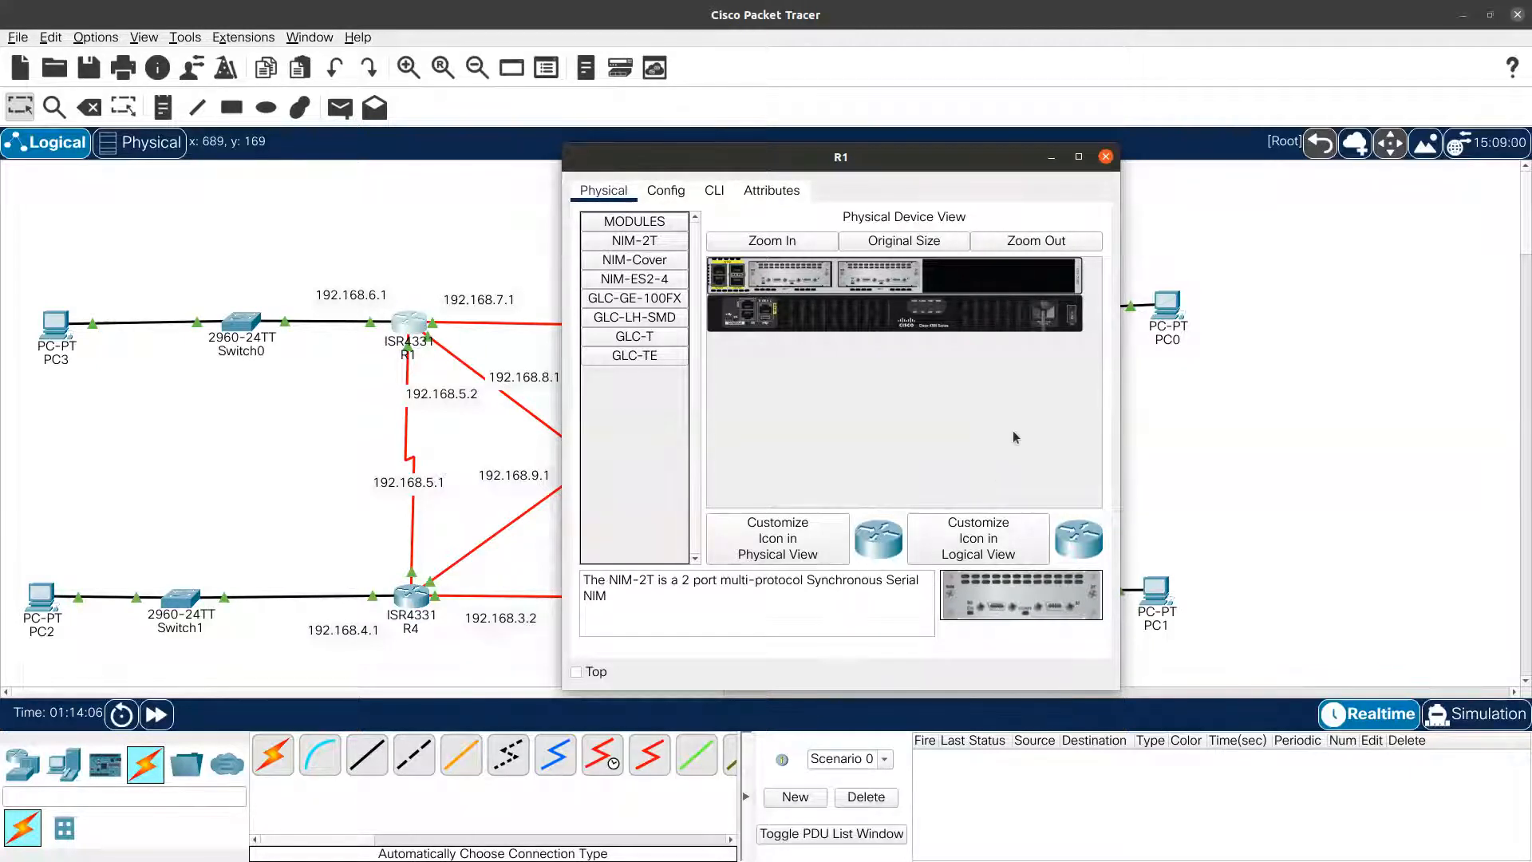
left_click(1105, 158)
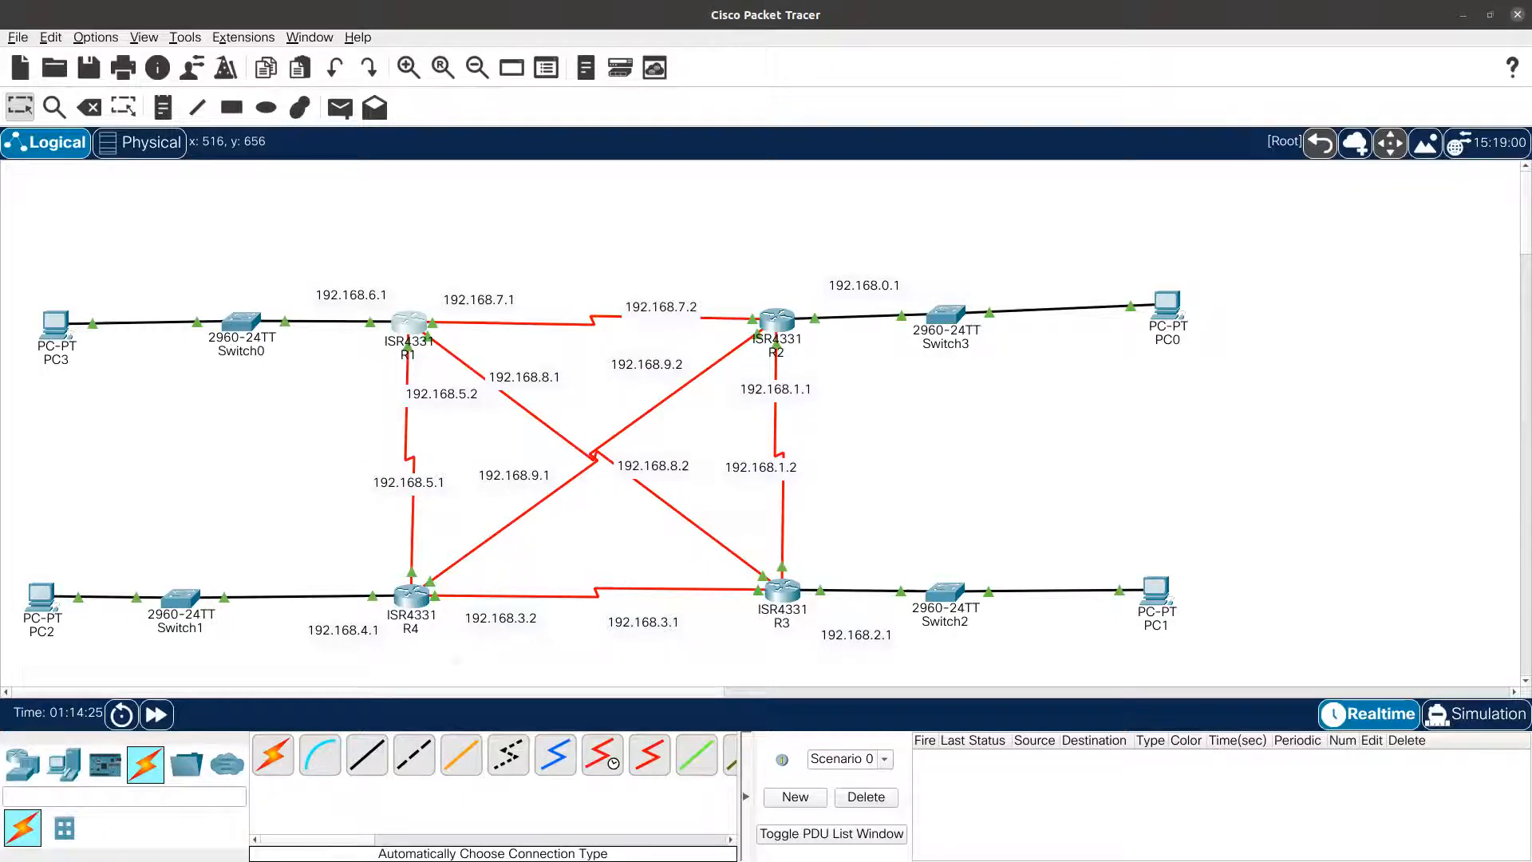
Switch to LibreOffice Calc and review the table of interface addresses and OSPF process numbers for R1 to R4.
left_click_drag(520, 859, 484, 229)
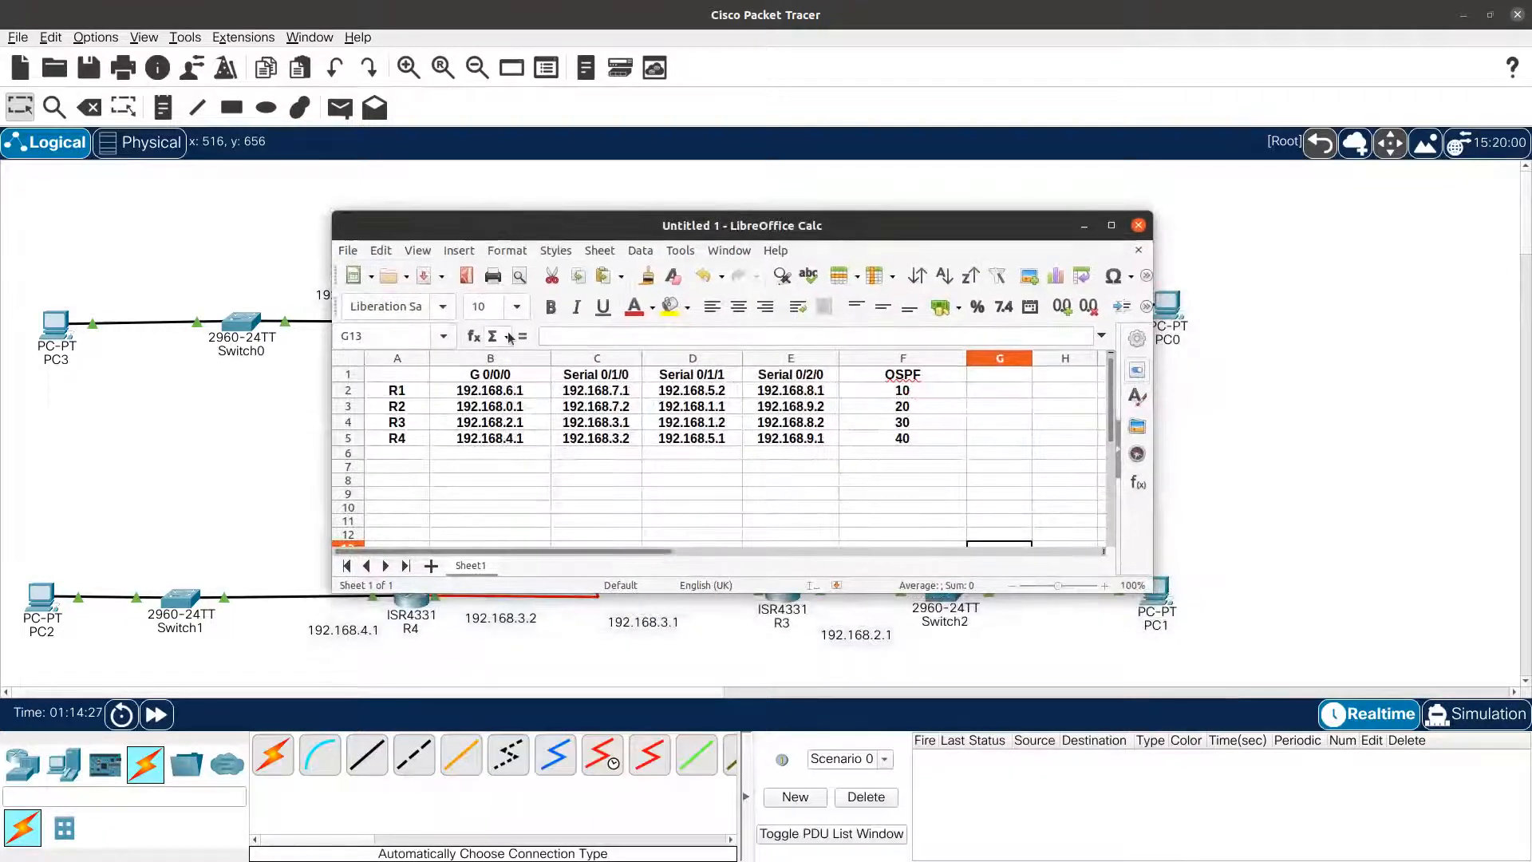
left_click_drag(600, 231, 864, 213)
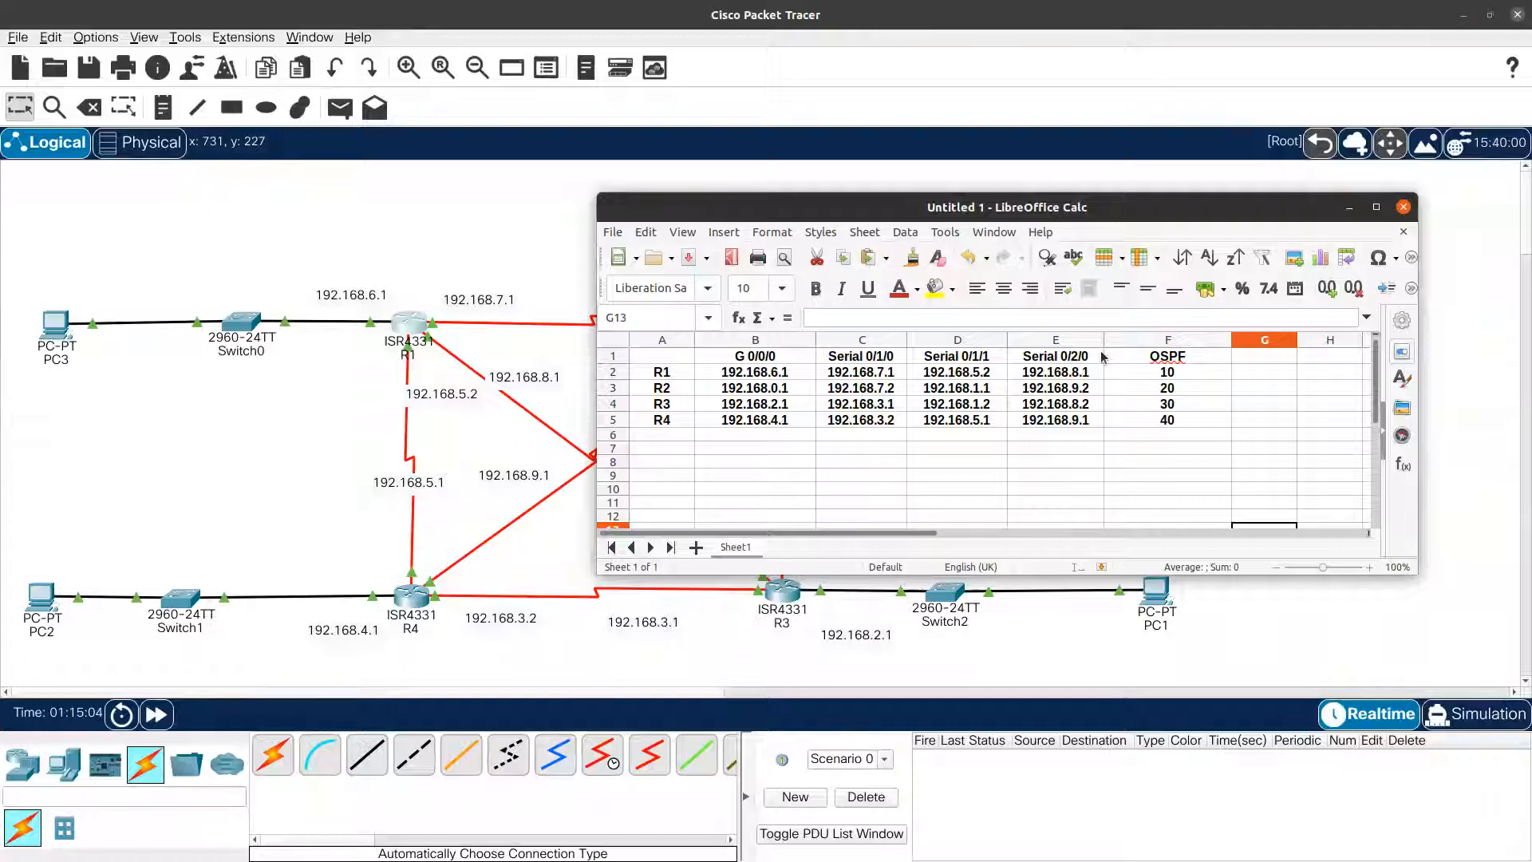
left_click(1348, 210)
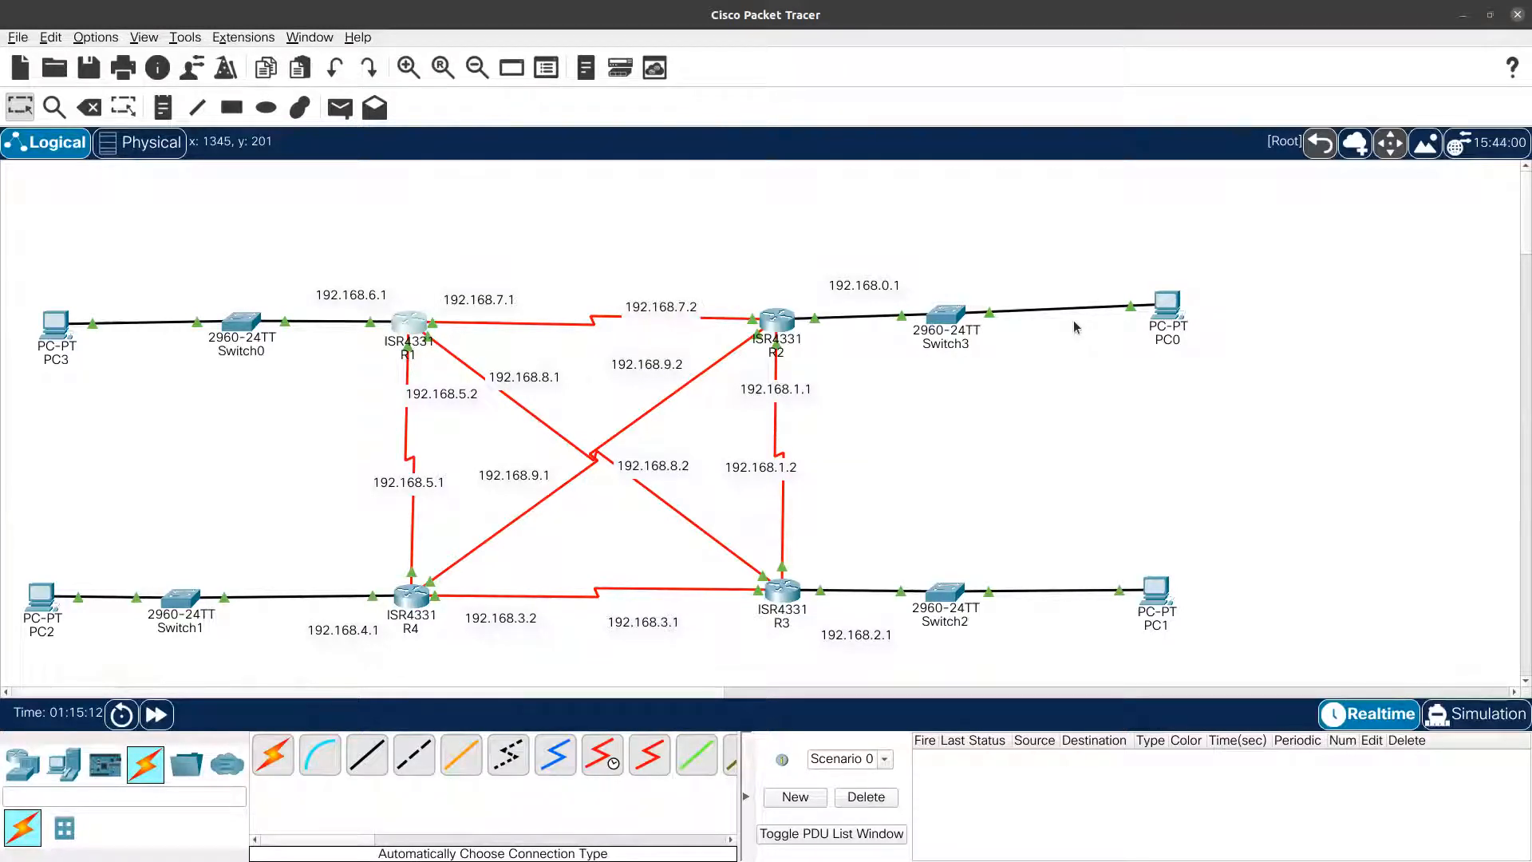
Open router R1's command line and enter global configuration mode with enable and configure terminal.
left_click(407, 327)
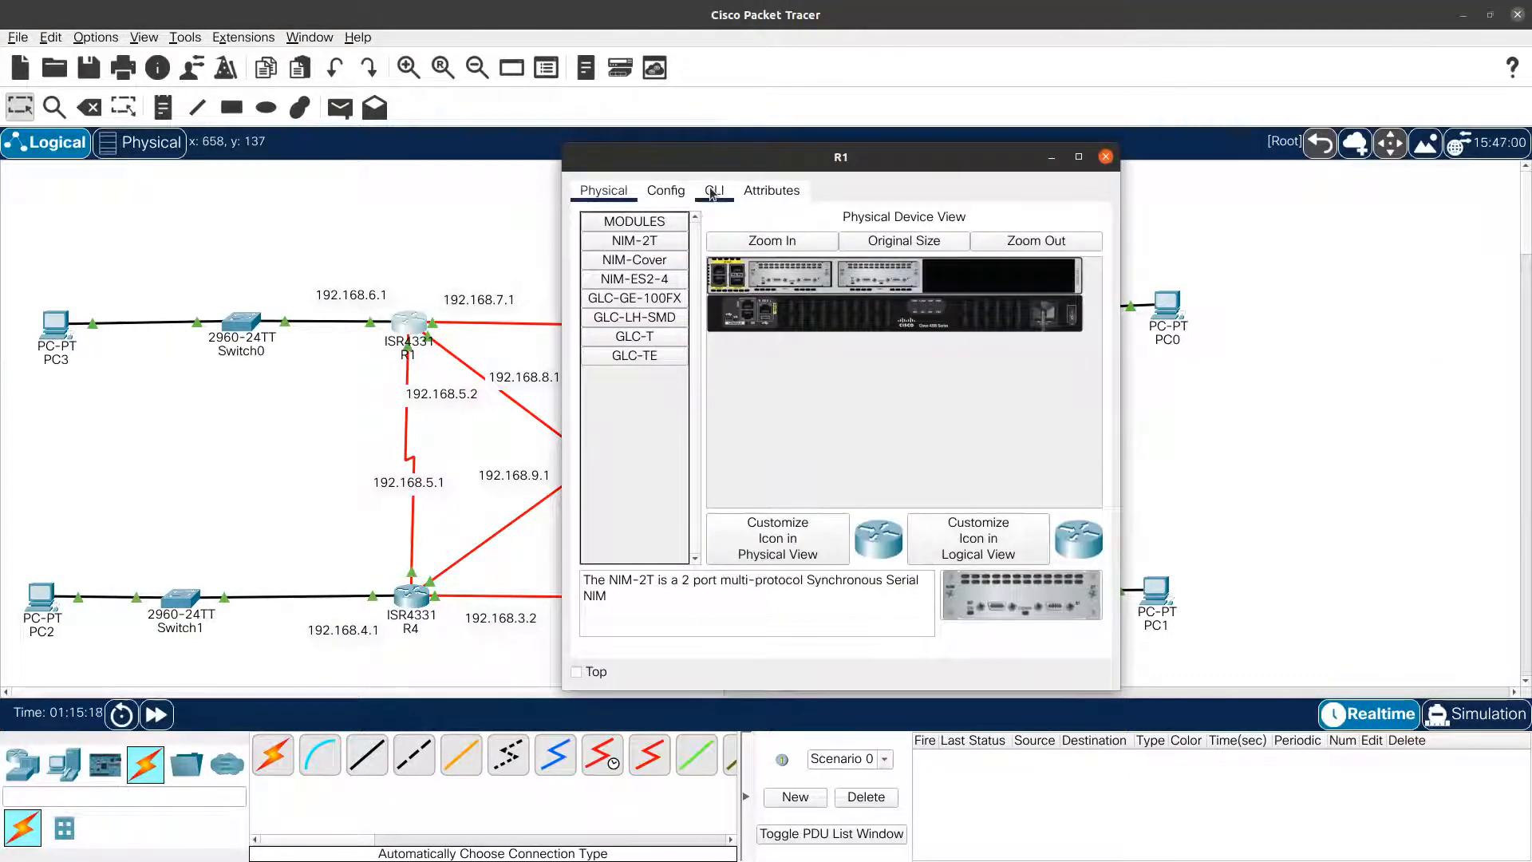
left_click(713, 192)
key("Return")
key("Return")
key("Return")
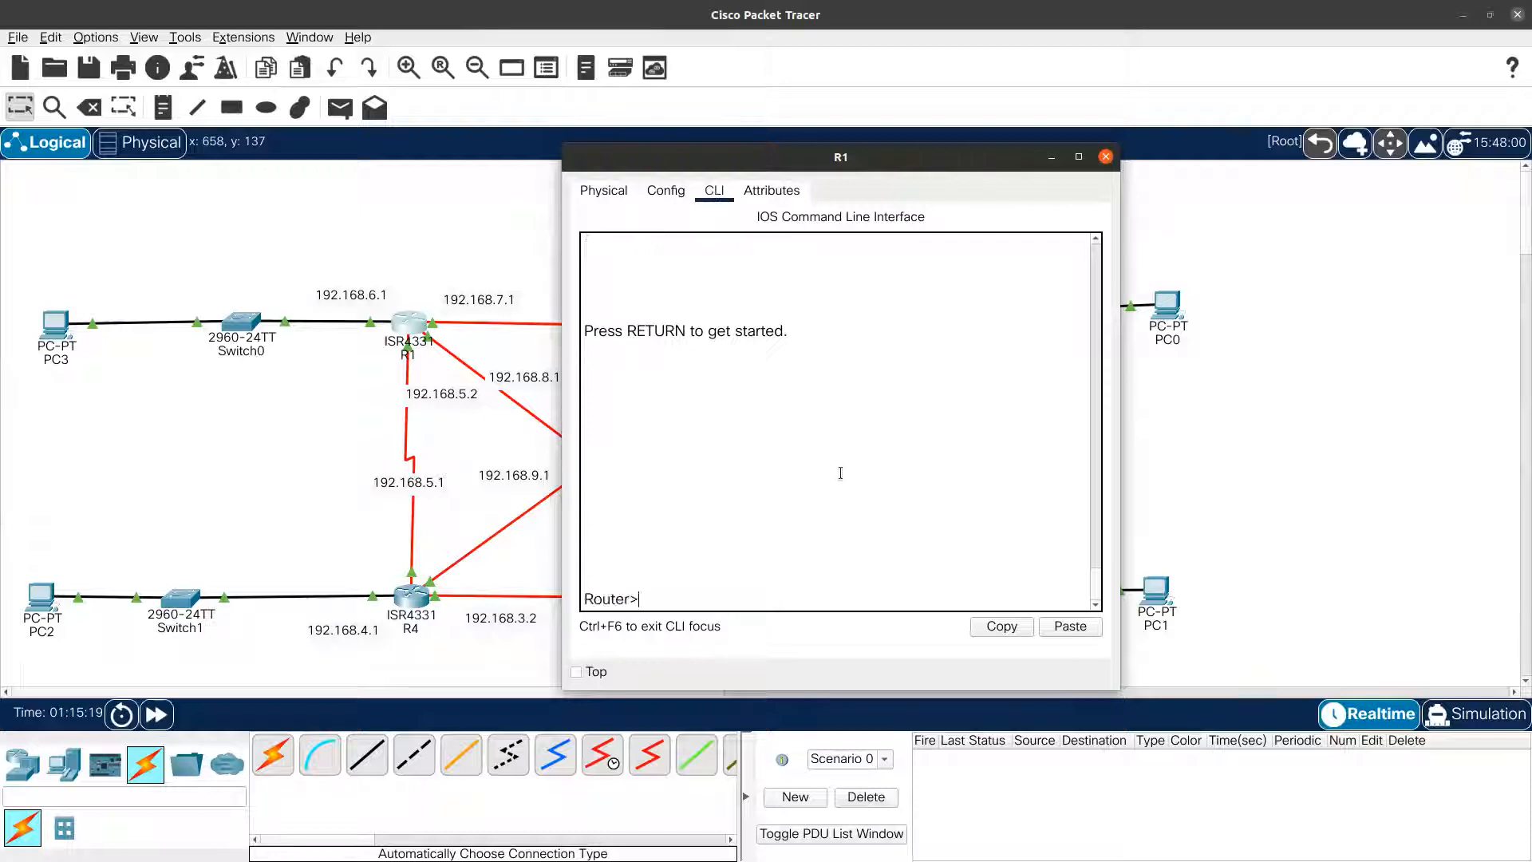
type("enable")
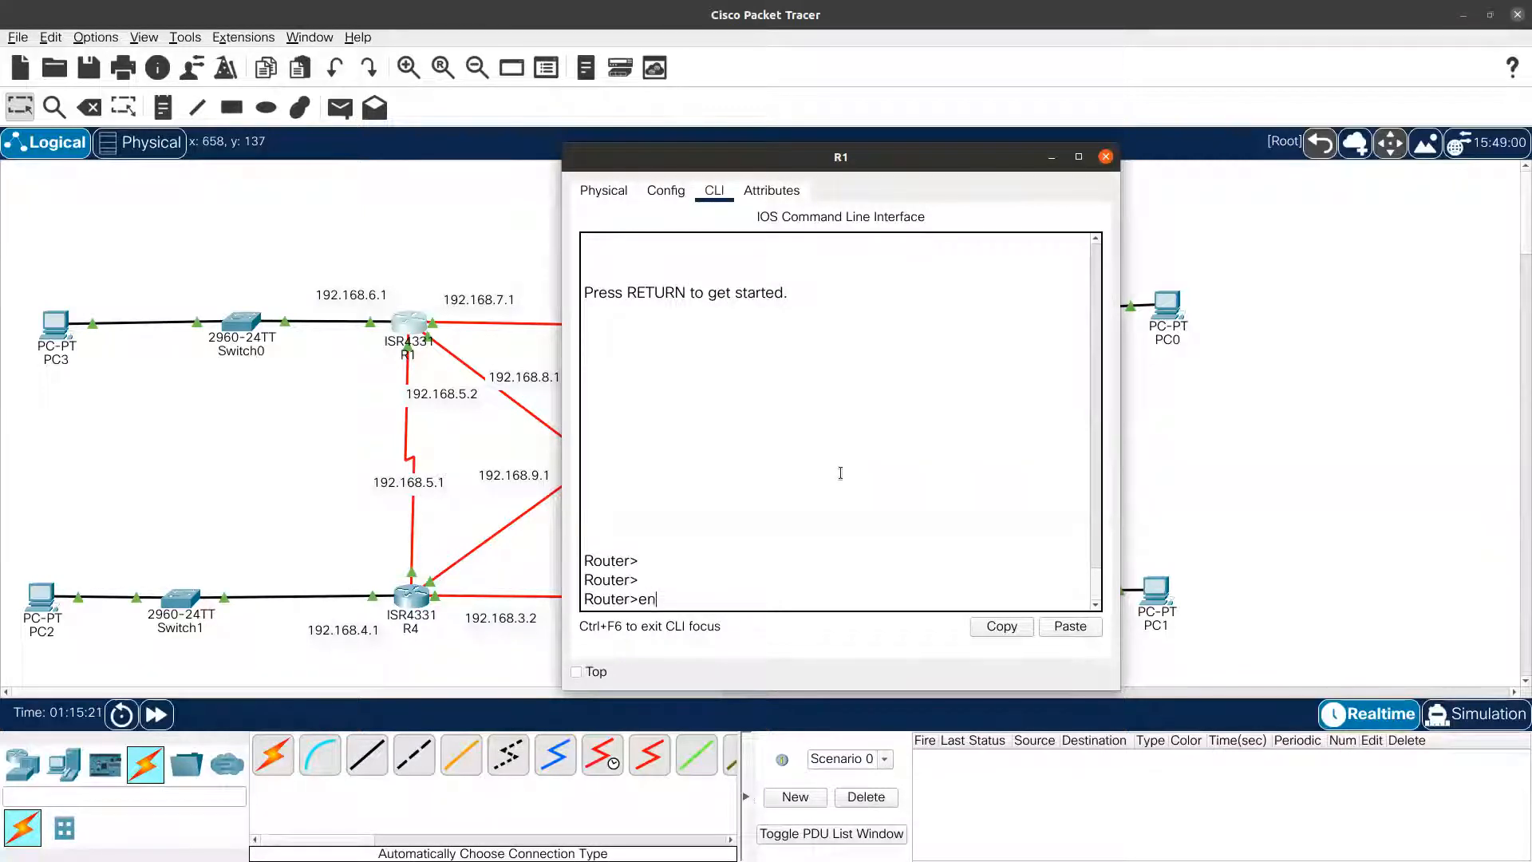
key("Return")
type("conf")
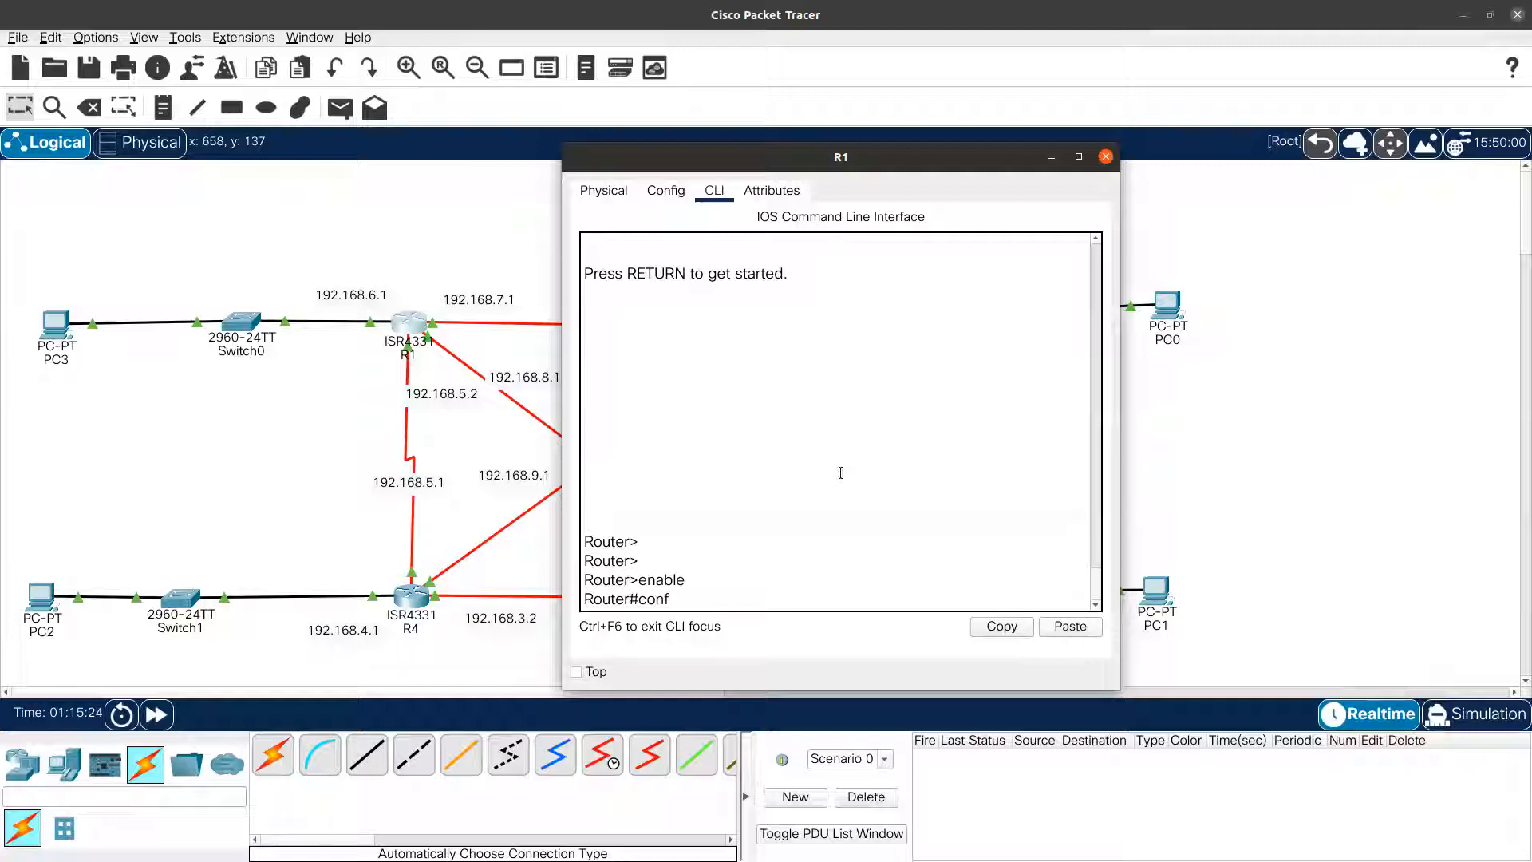
key("Tab")
type("ter")
key("Tab")
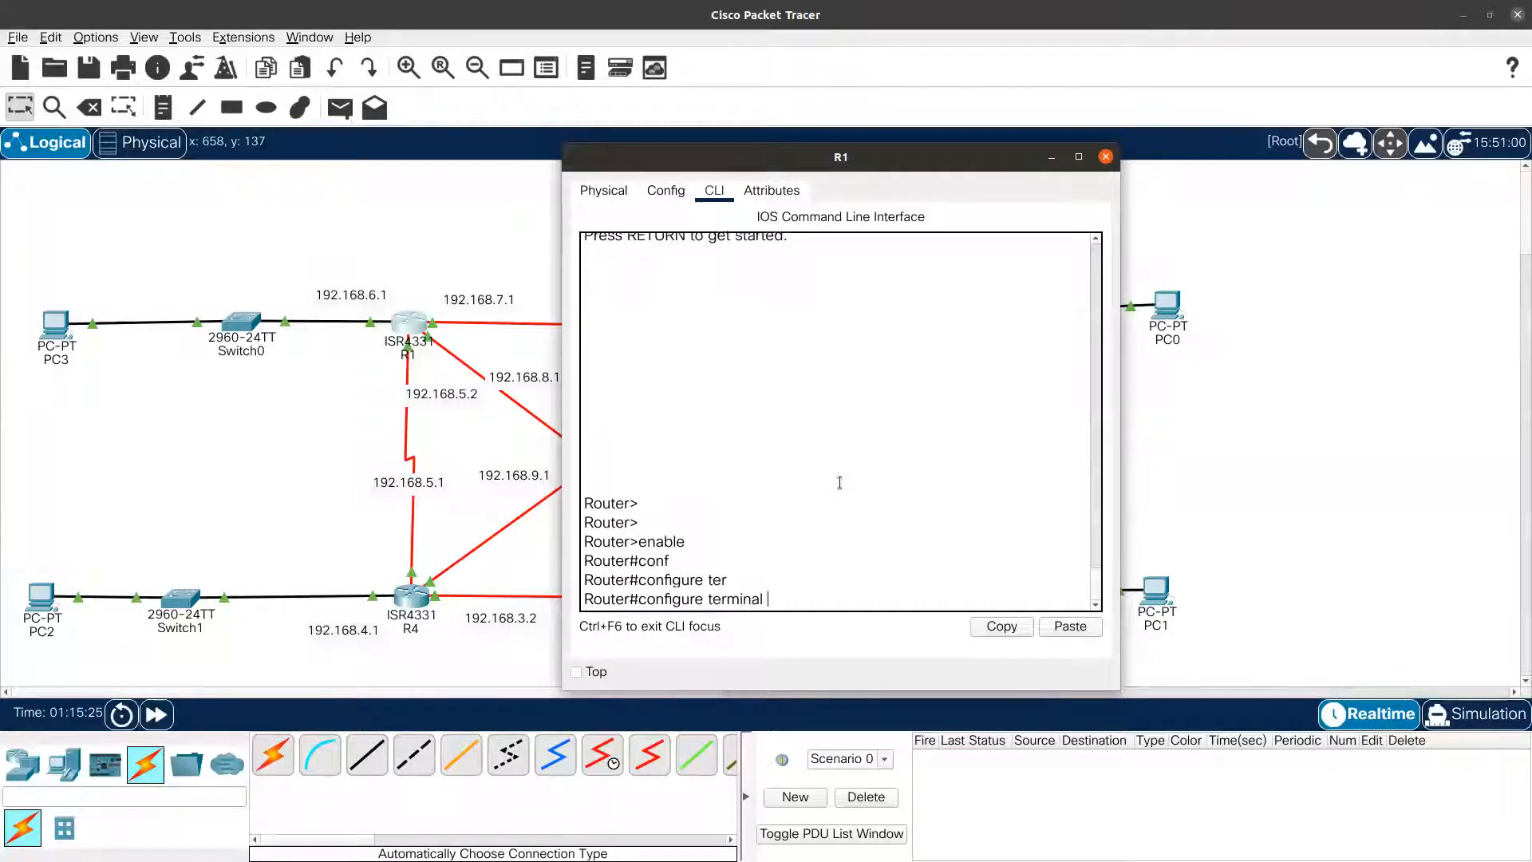
key("Return")
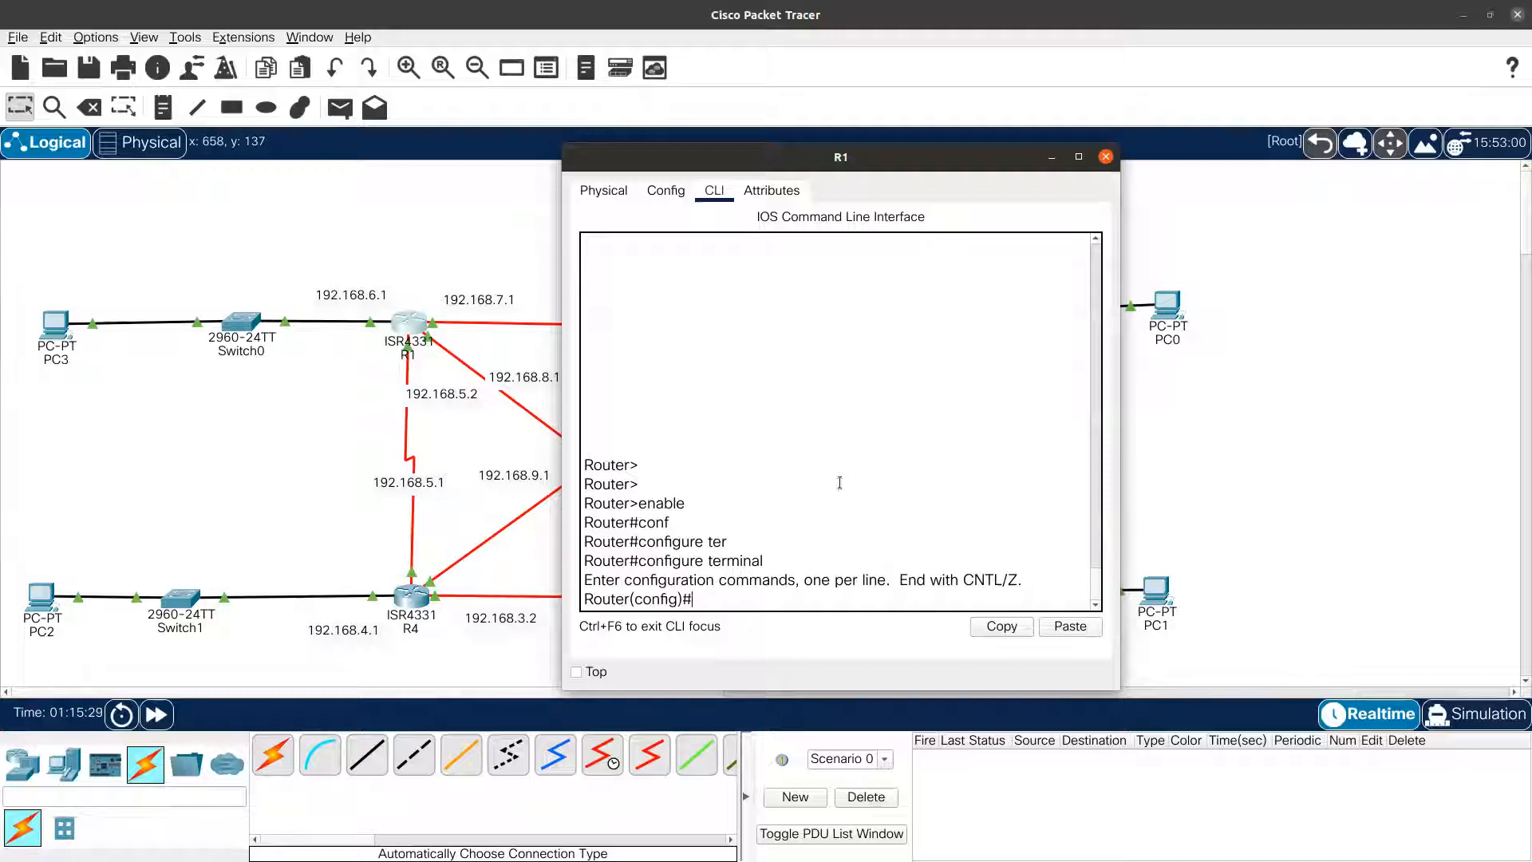
Start OSPF process 10 on R1 and add network 192.168.6.0 255.255.255.0 in area 0.
type("router os")
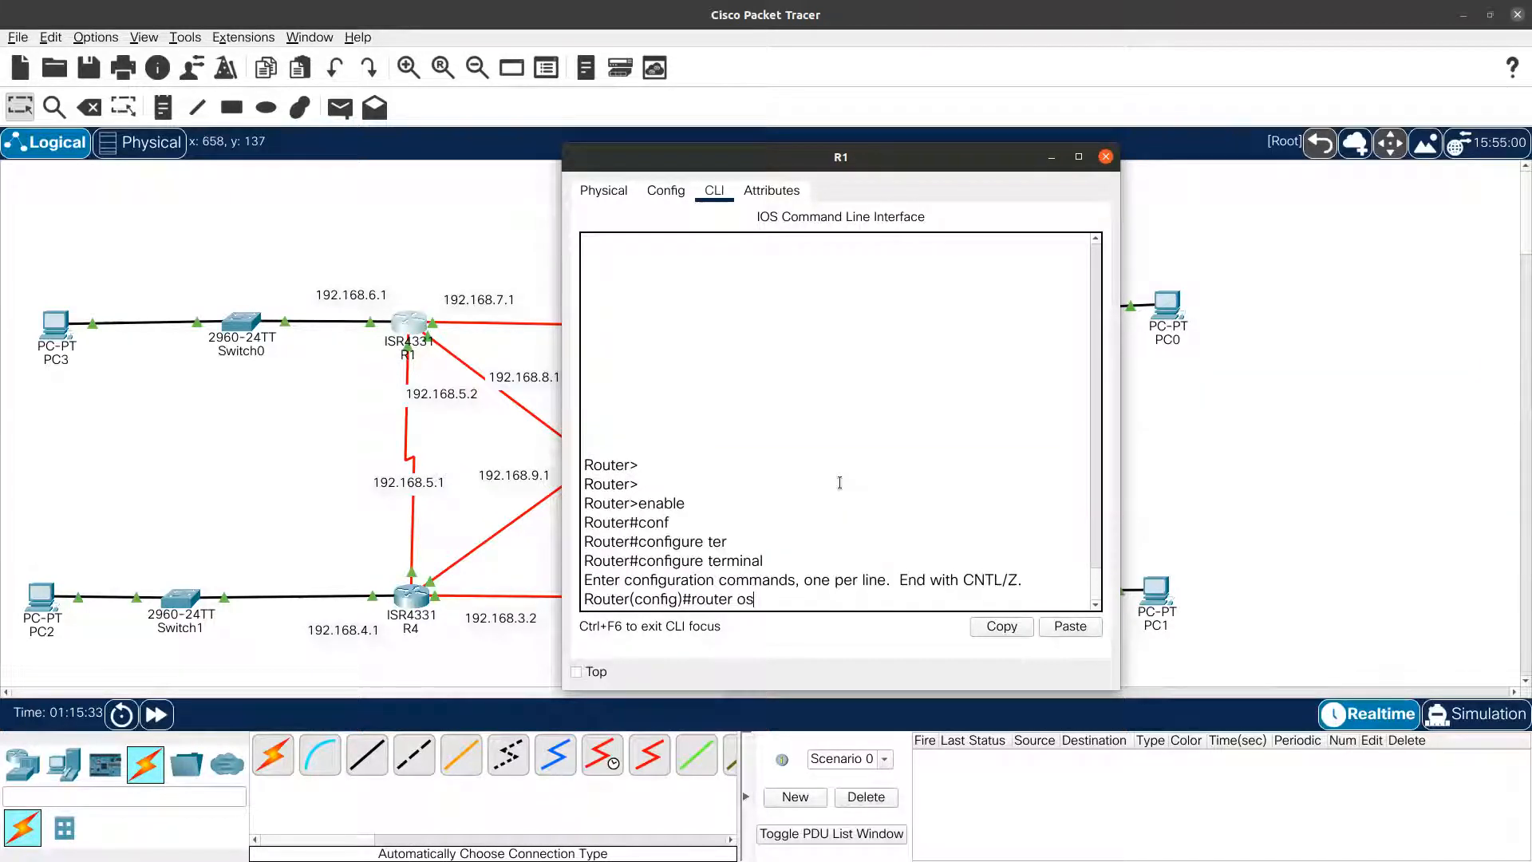
type("pf 10")
key("Return")
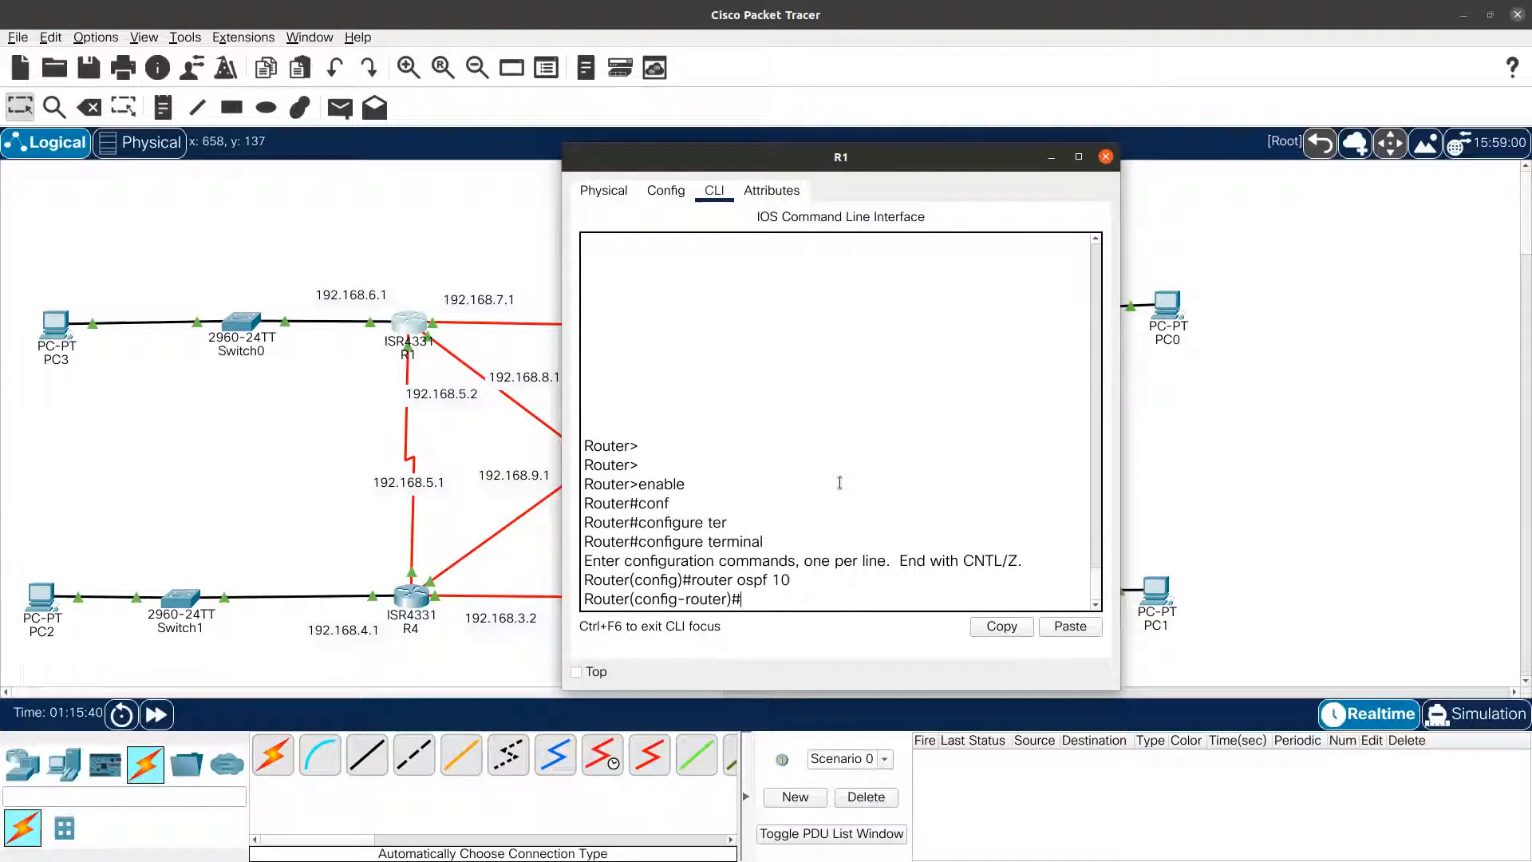
type("network 192.168.6.0")
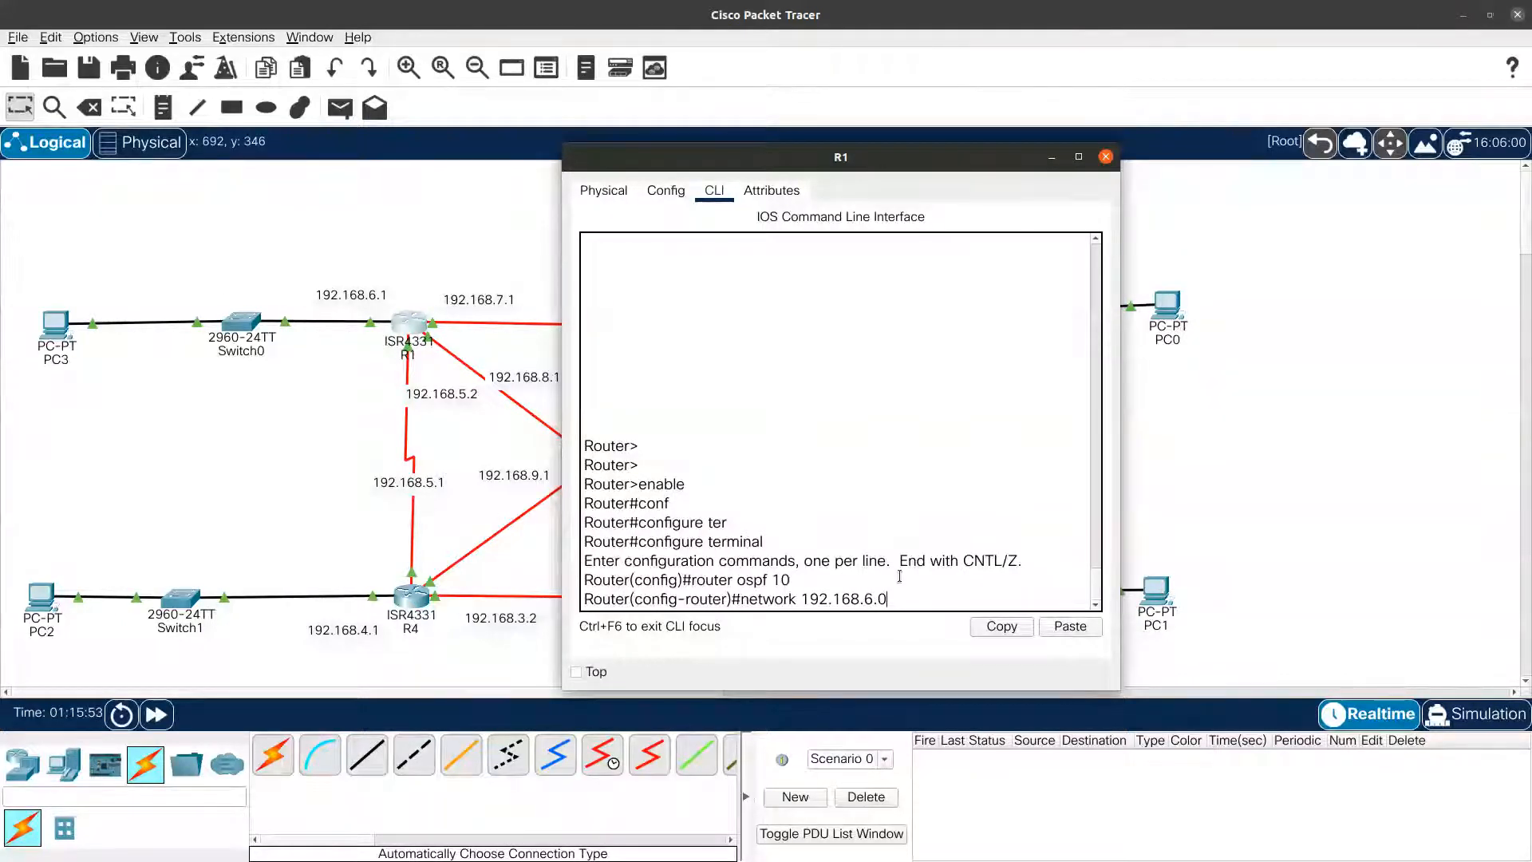
type(" 255.255.255.0")
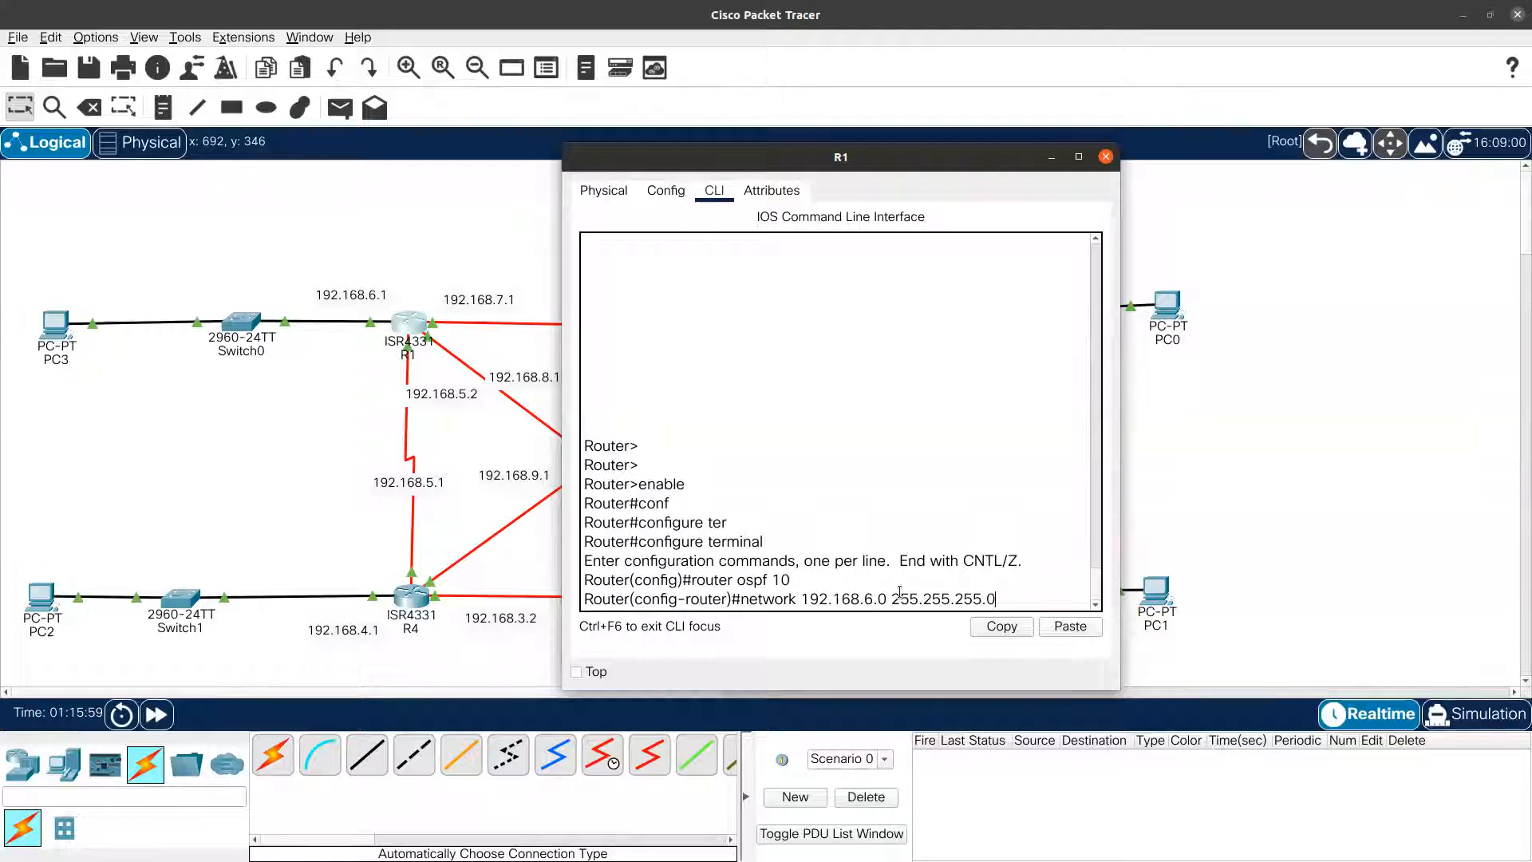
type(" area 0")
key("Return")
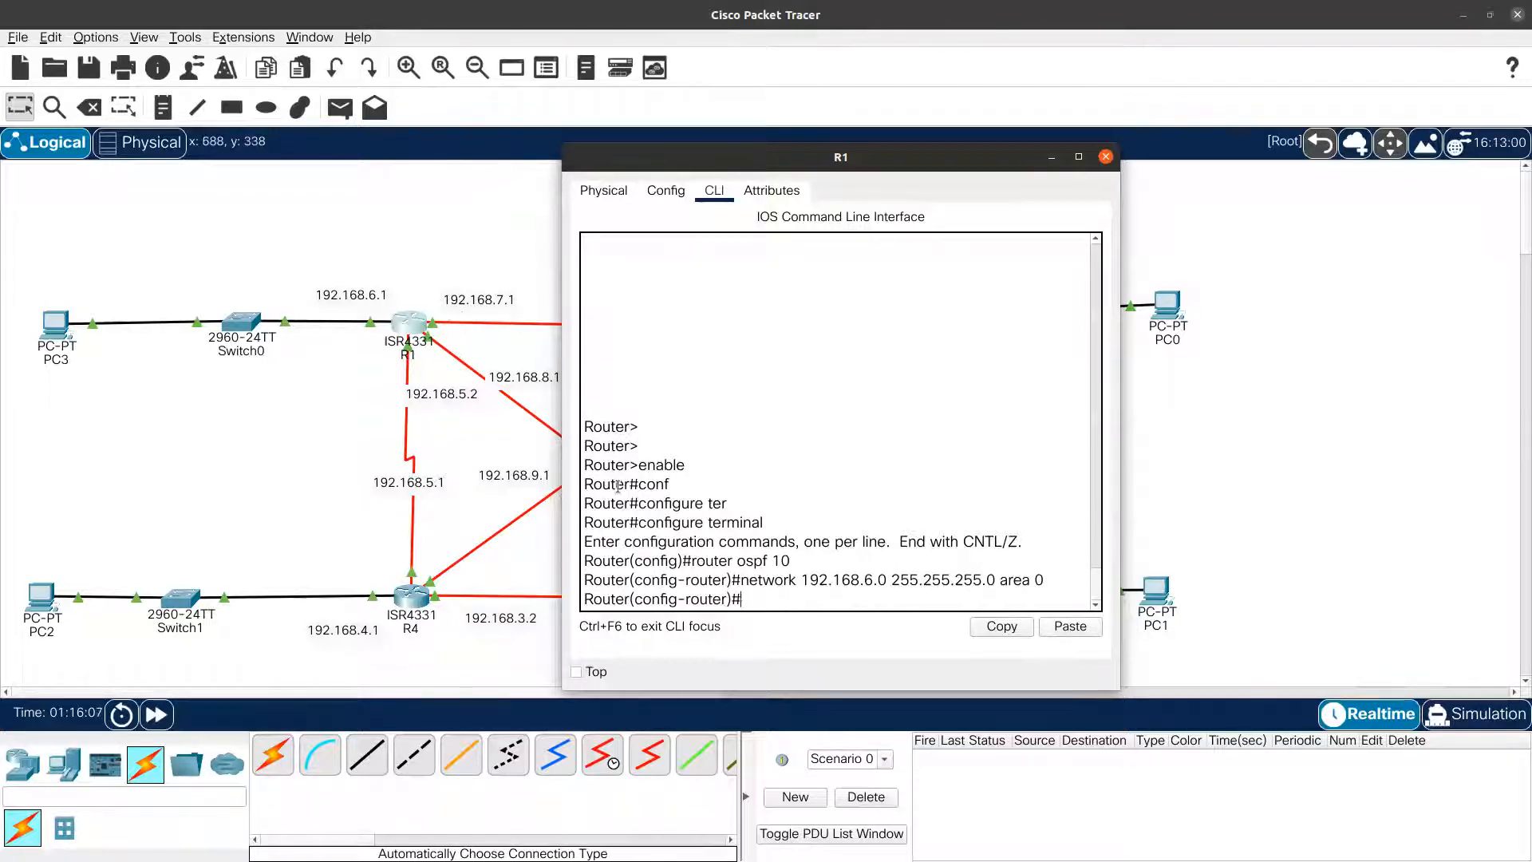
Add network 192.168.7.0 255.255.255.0 in area 0 to R1's OSPF process by reusing the previous command.
key("Up")
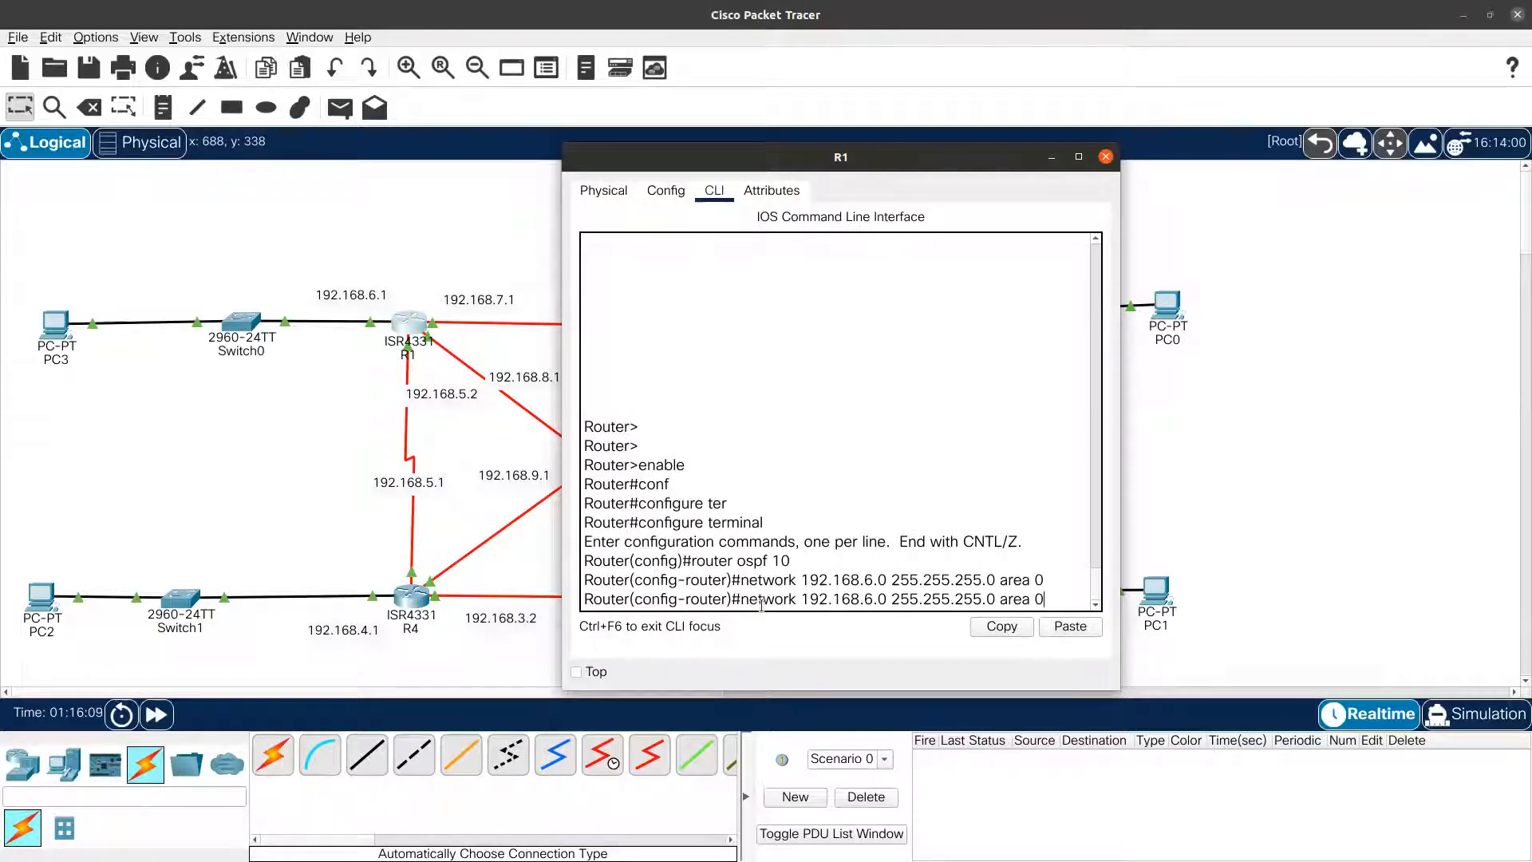
key("Left")
key("Left")
key("Left")
key("Left")
key("Left")
key("Left")
key("Left")
key("Left")
key("Left")
key("Left")
key("Left")
key("Left")
key("Left")
key("Left")
key("Left")
key("Left")
key("Left")
key("Left")
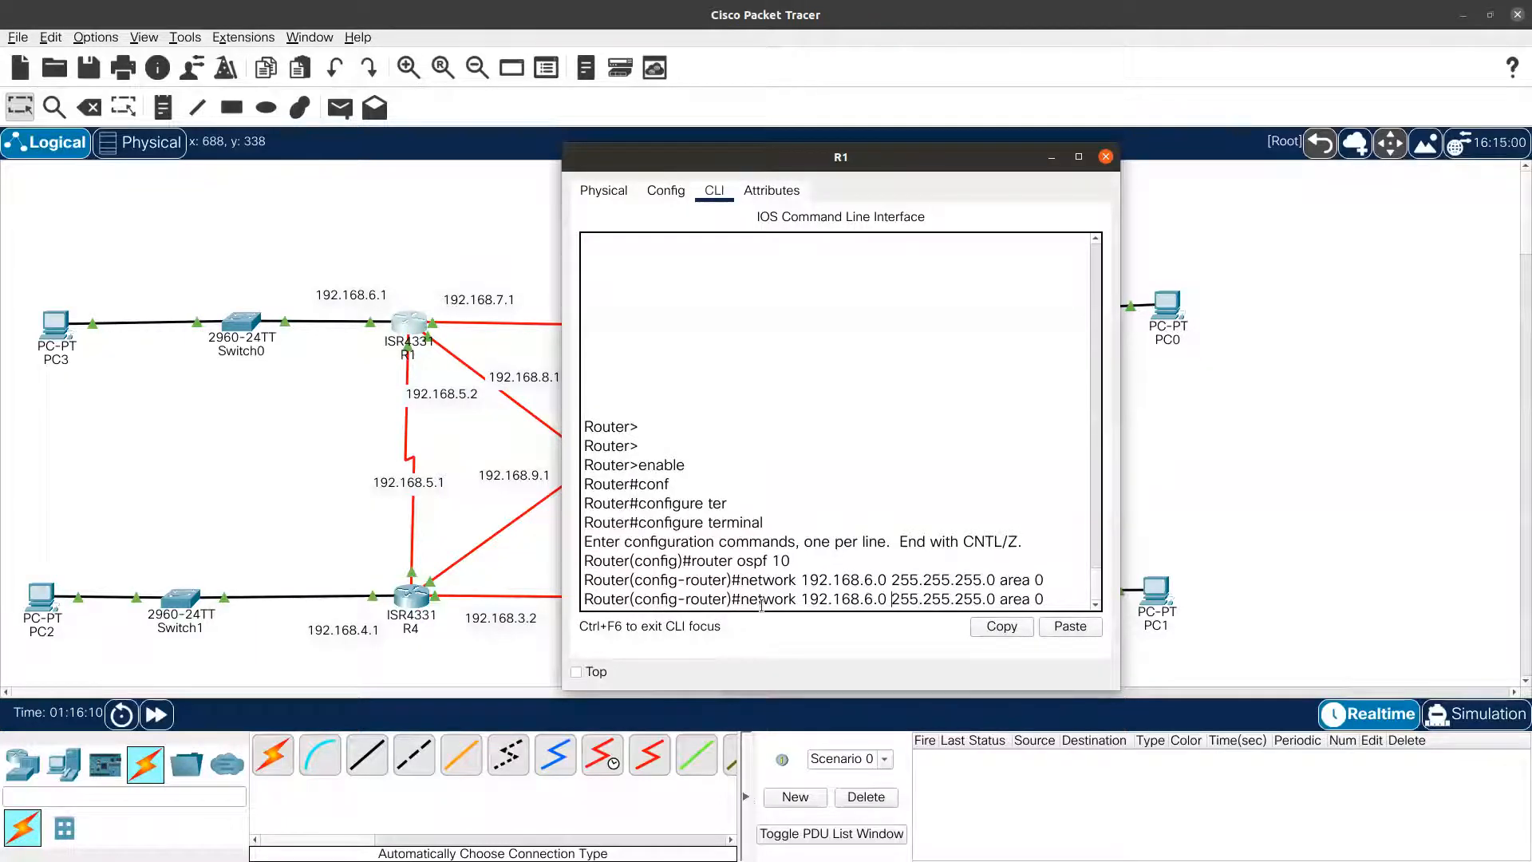
key("Left")
key("Left")
key("BackSpace")
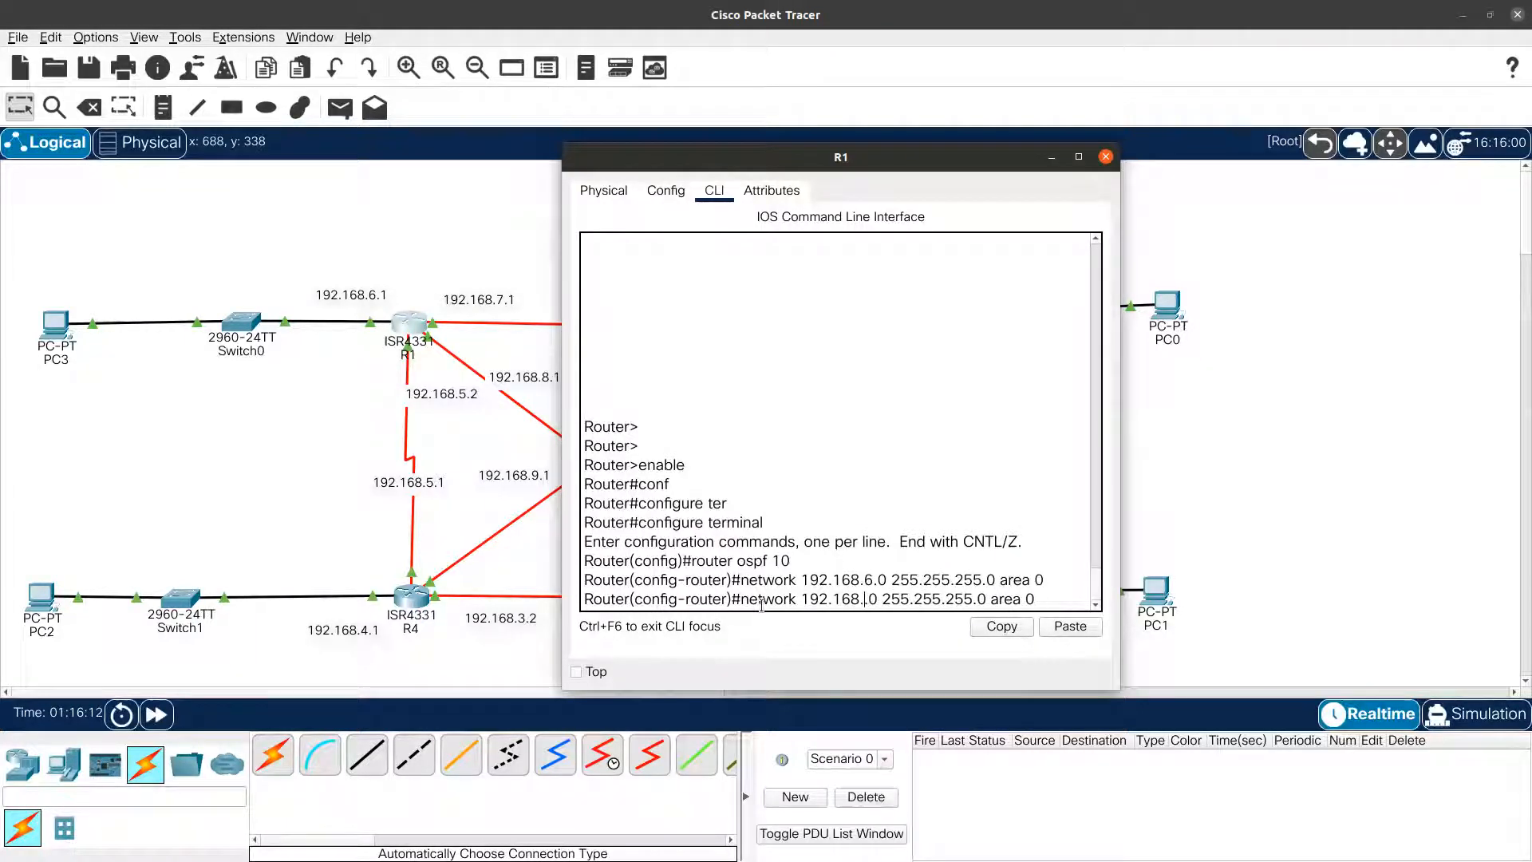
type("7")
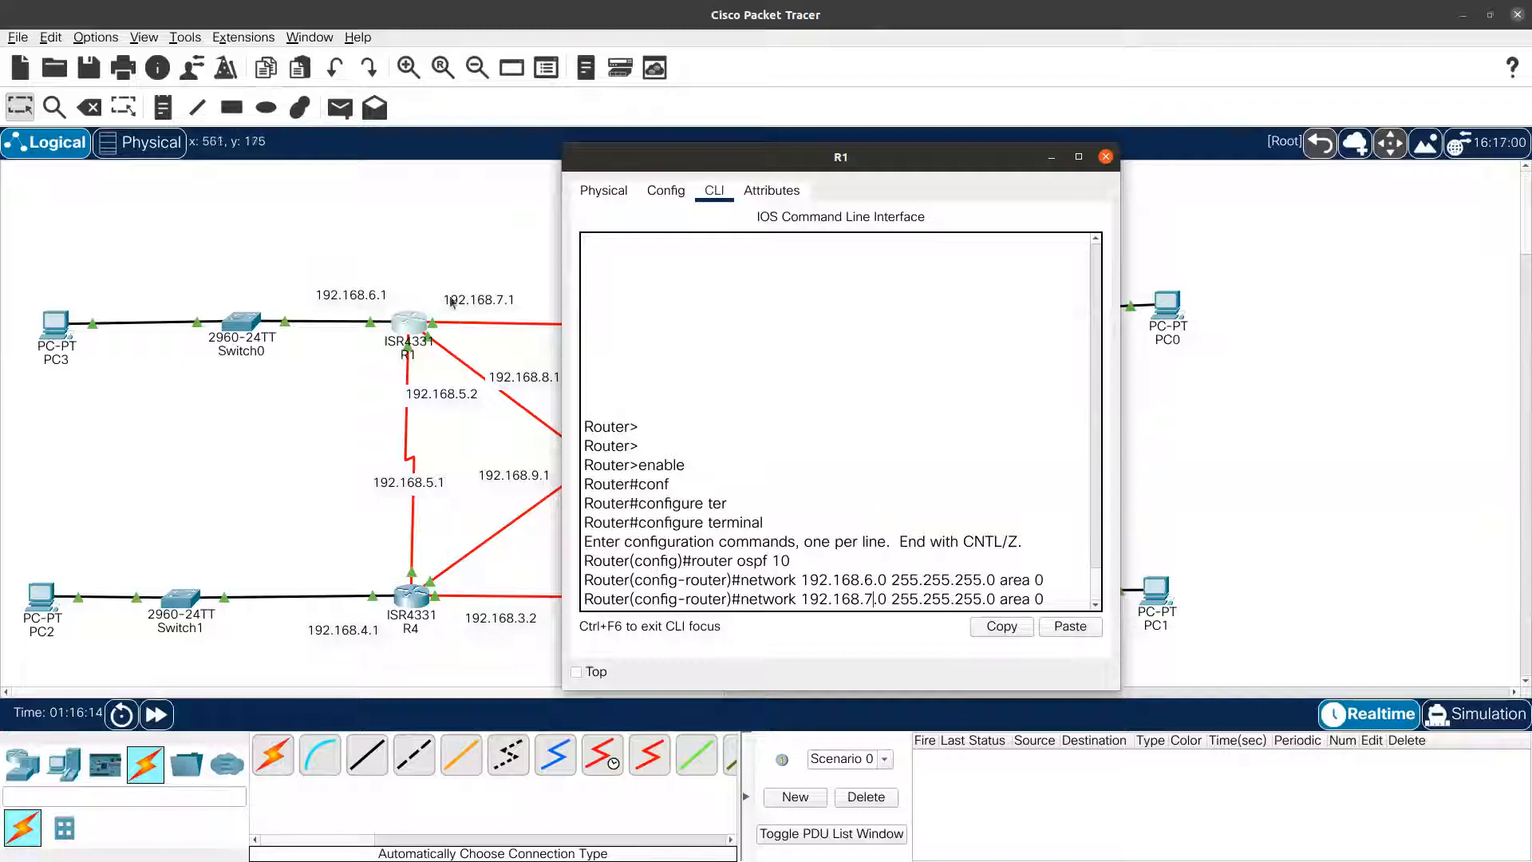
key("Return")
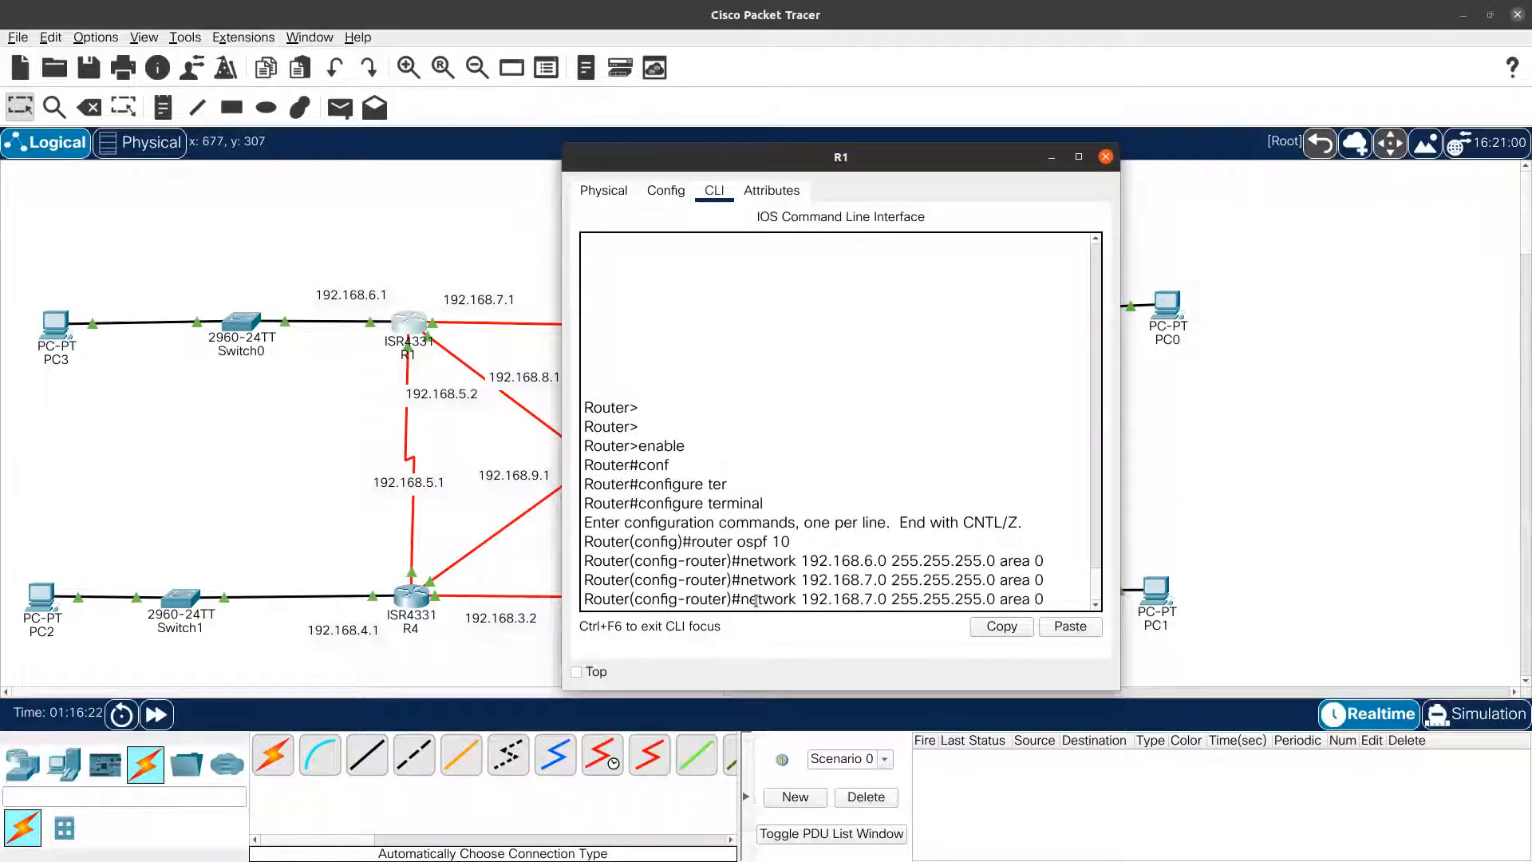
Add network 192.168.8.0 255.255.255.0 in area 0 to R1's OSPF process.
key("BackSpace")
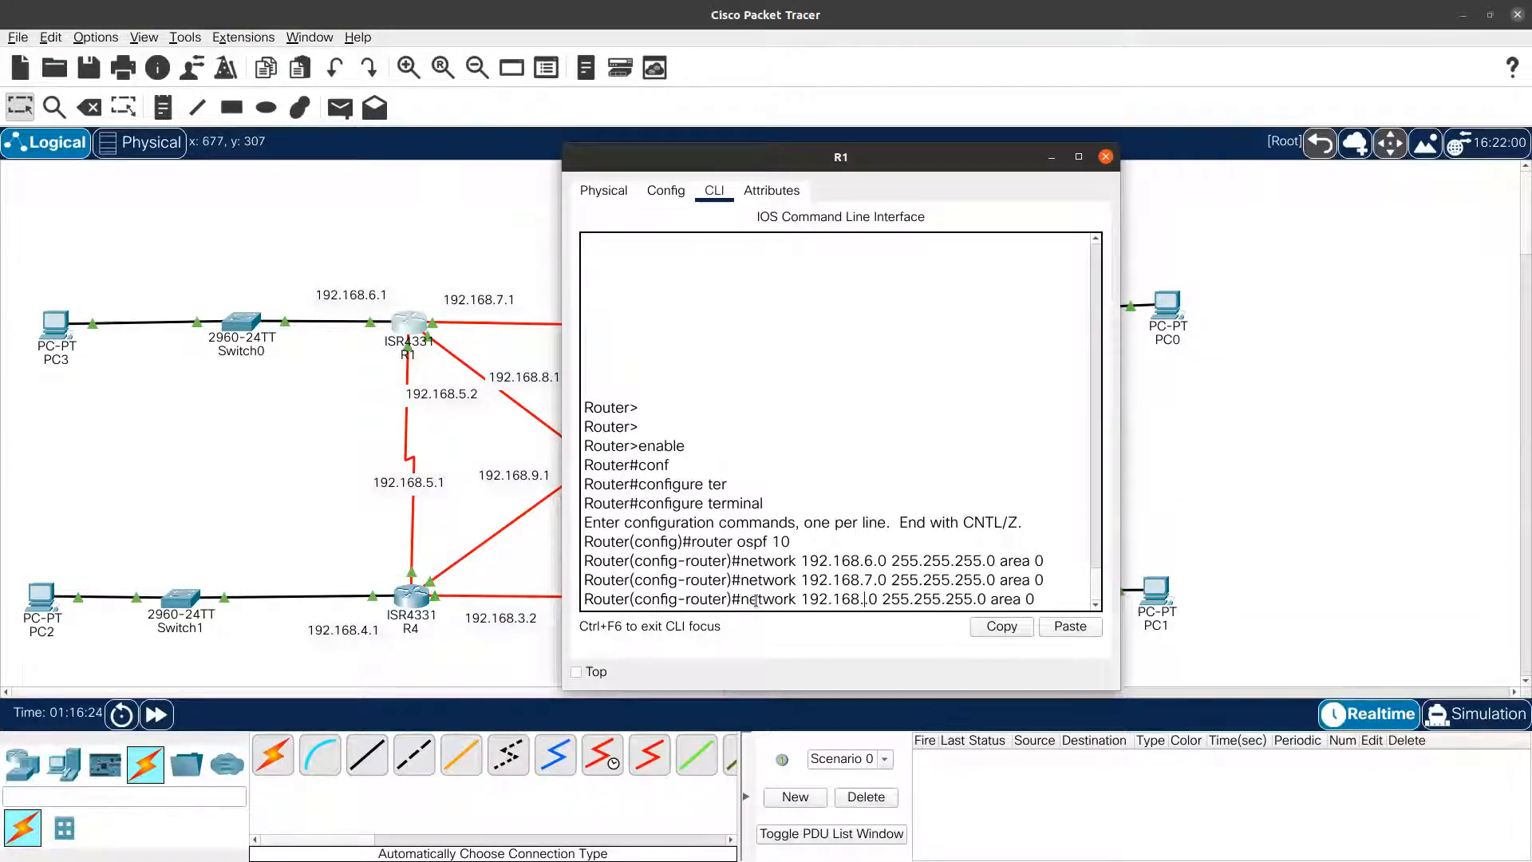
type("8")
key("Return")
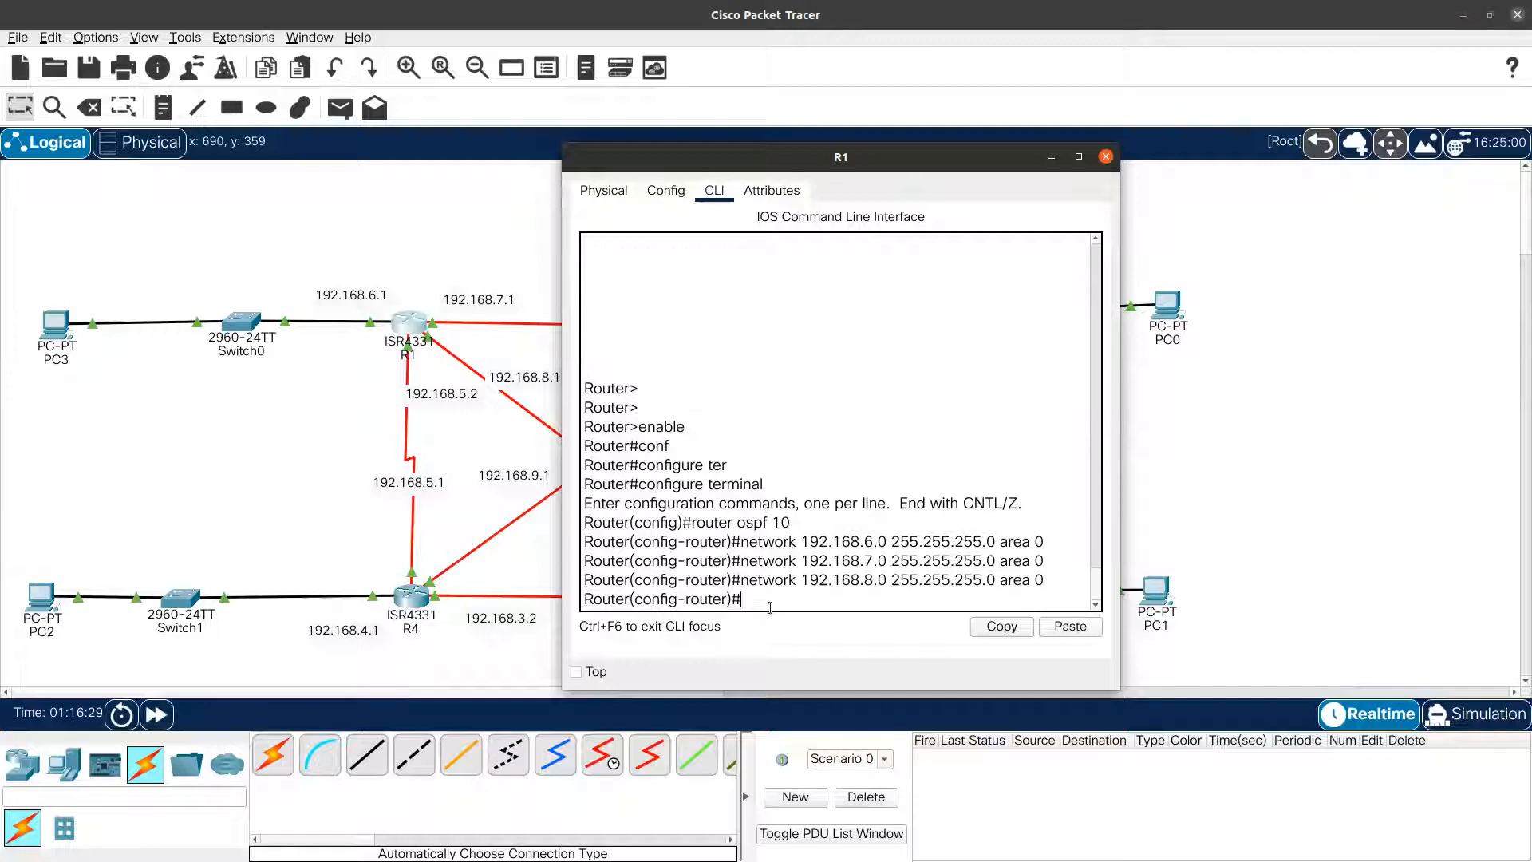
Add network 192.168.5.0 255.255.255.0 in area 0 to R1's OSPF process and exit router configuration mode.
key("Up")
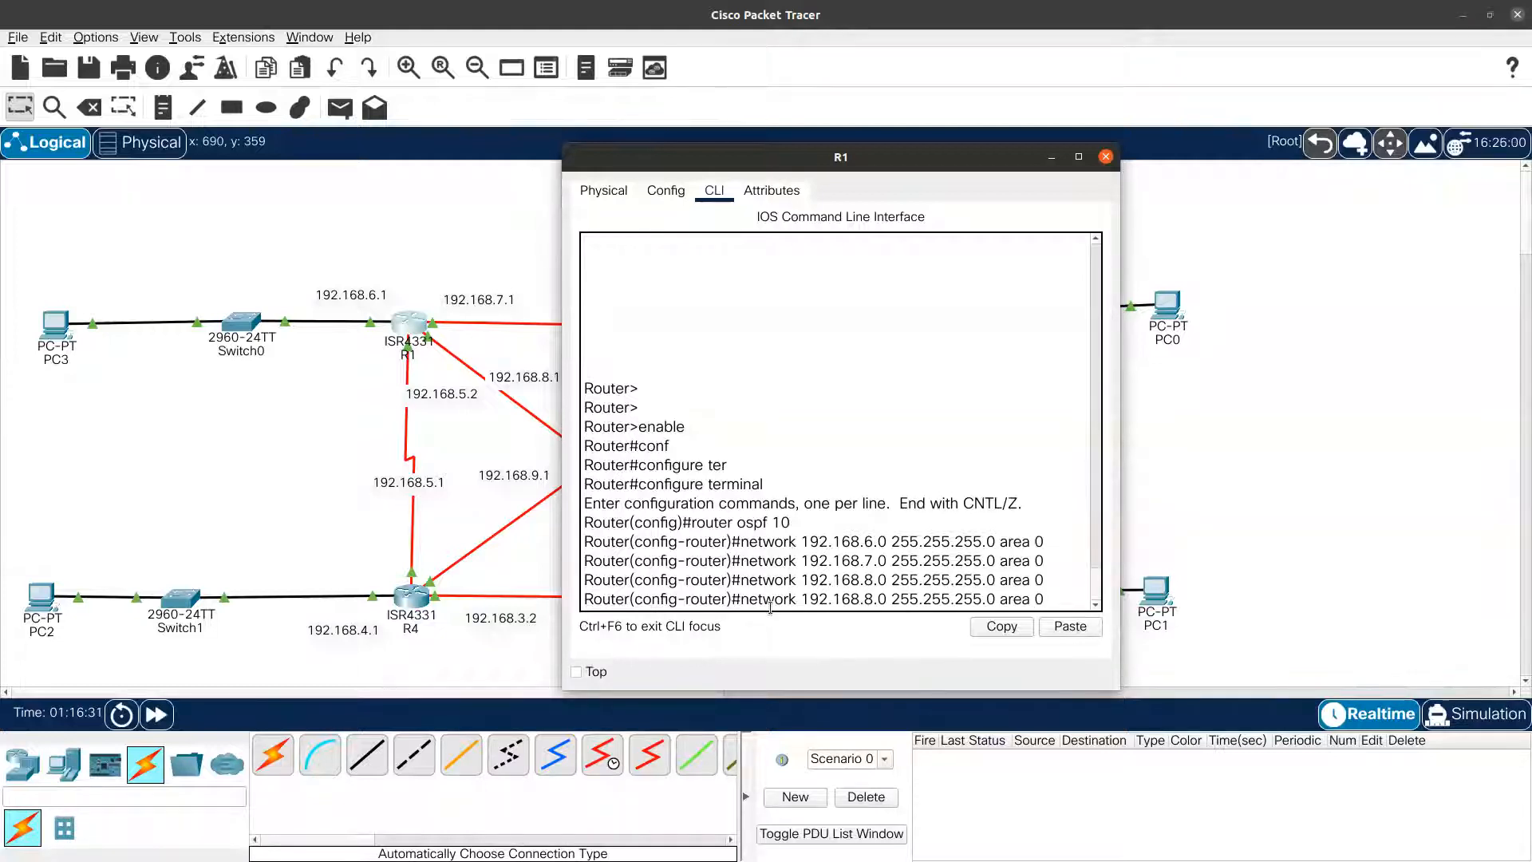
key("Left")
key("Left")
key("Left")
key("Left")
key("Left")
key("Left")
key("Left")
key("Left")
key("Left")
key("Left")
key("Left")
key("BackSpace")
type("5")
key("Return")
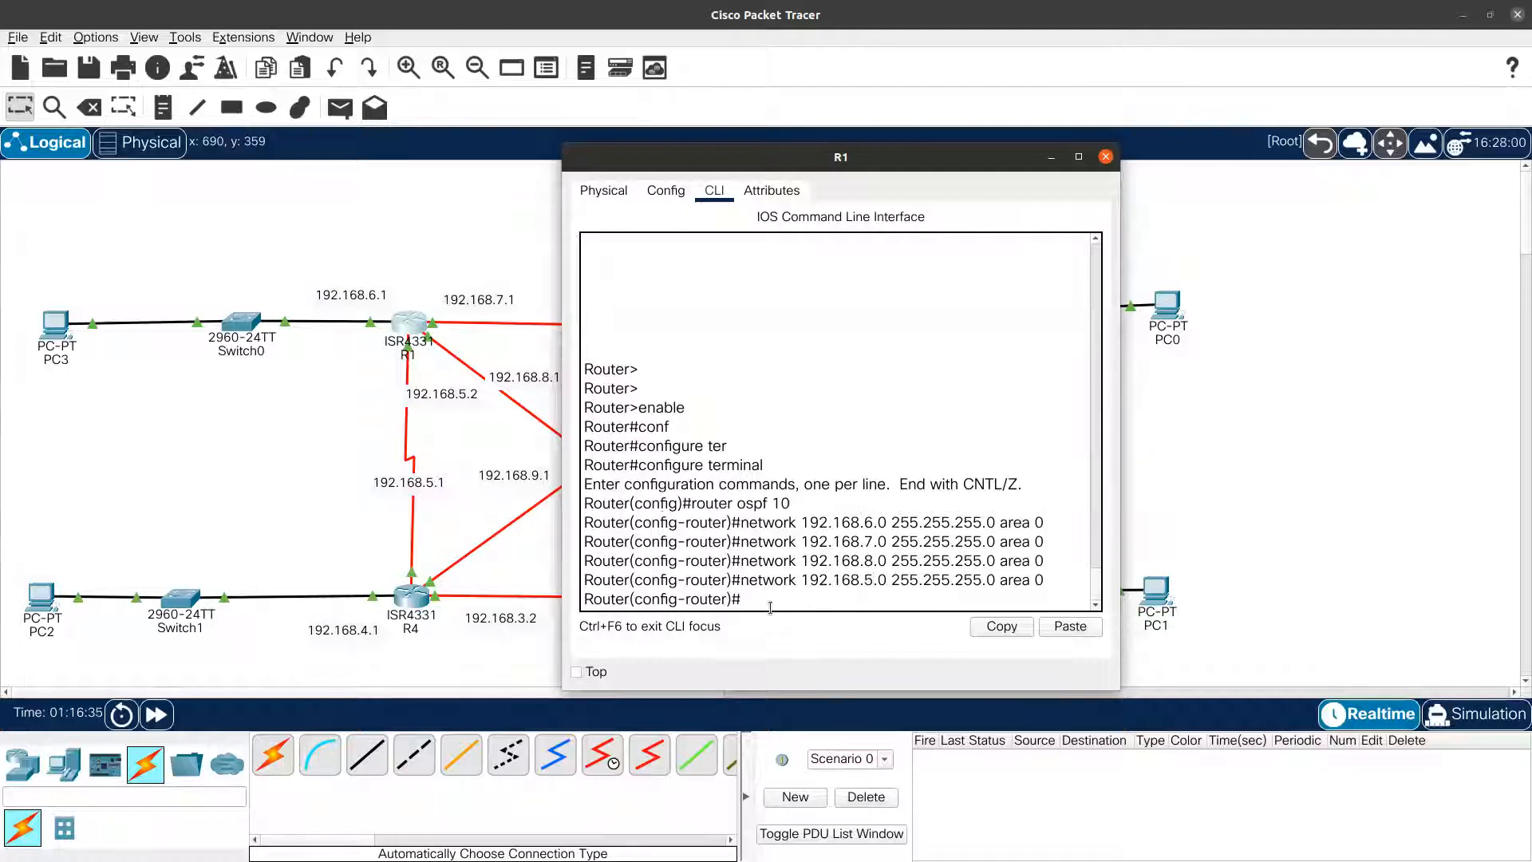
type("exit")
key("Return")
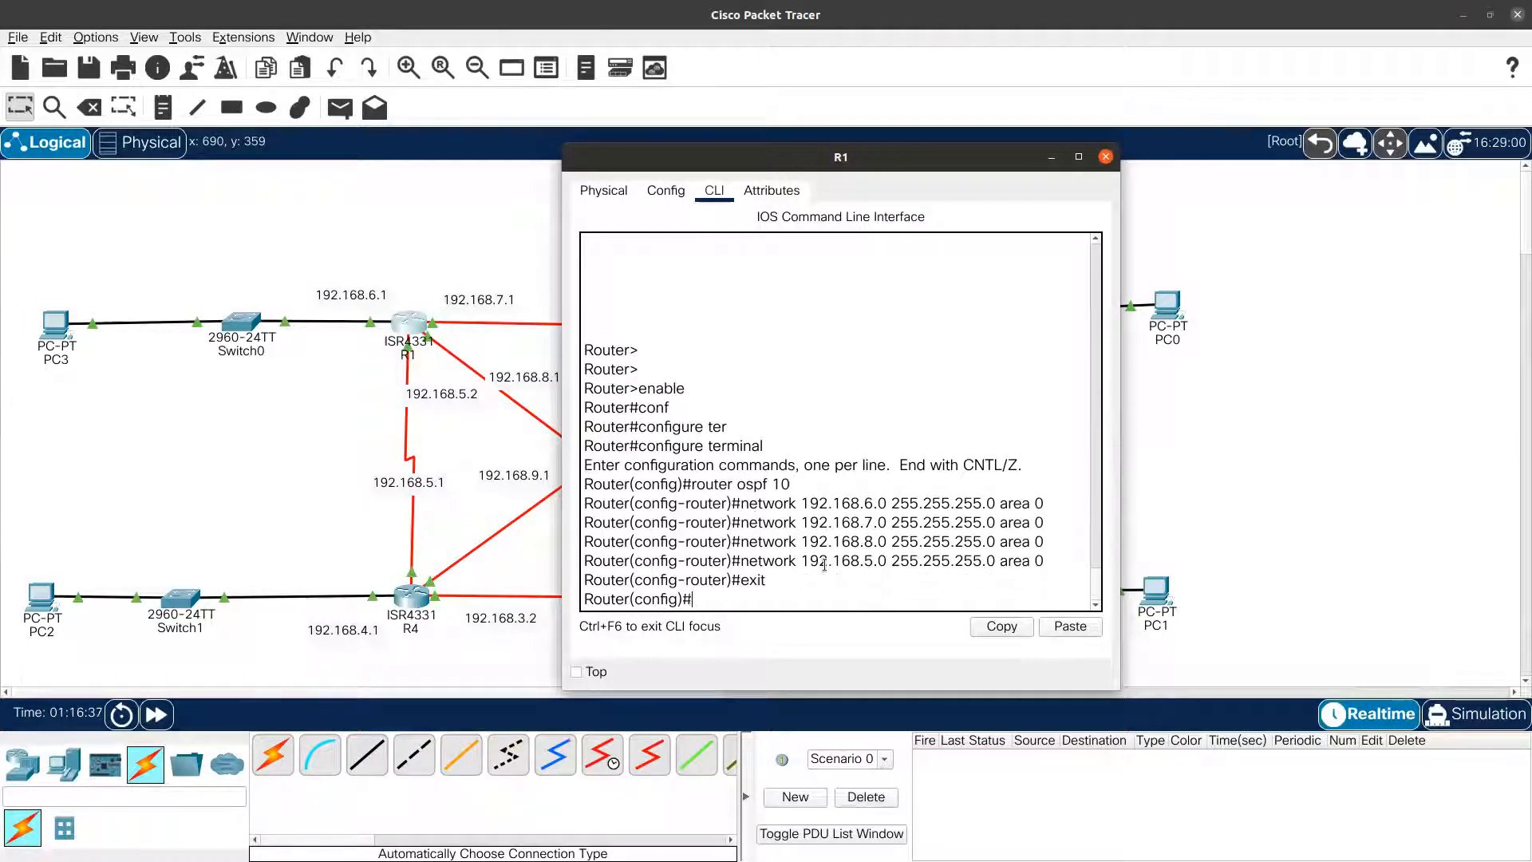
key("Return")
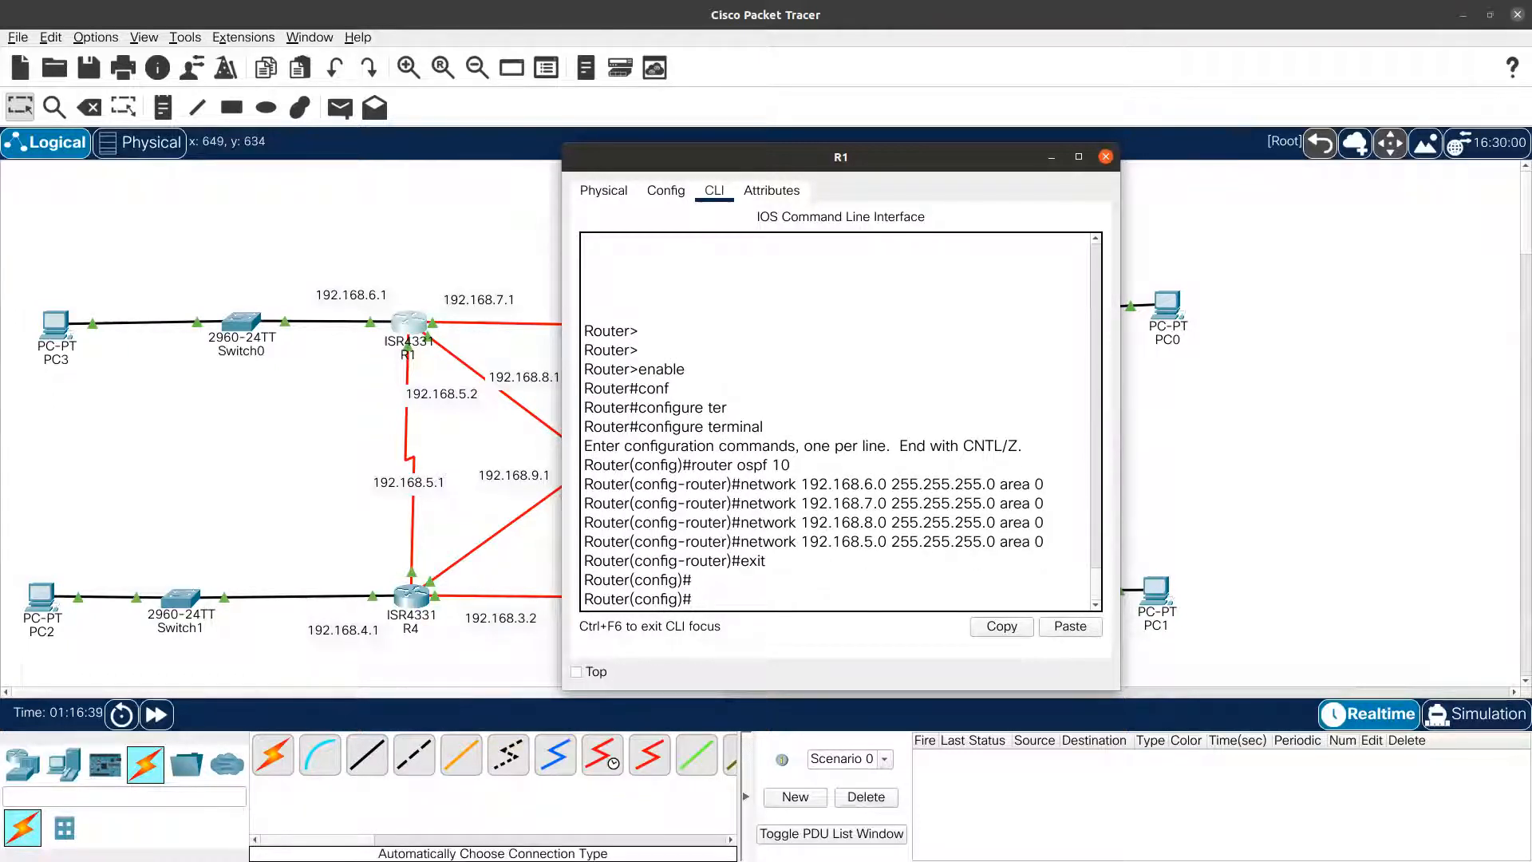
Check the OSPF and address table in LibreOffice Calc again, and close R1's device window.
key("alt+Tab")
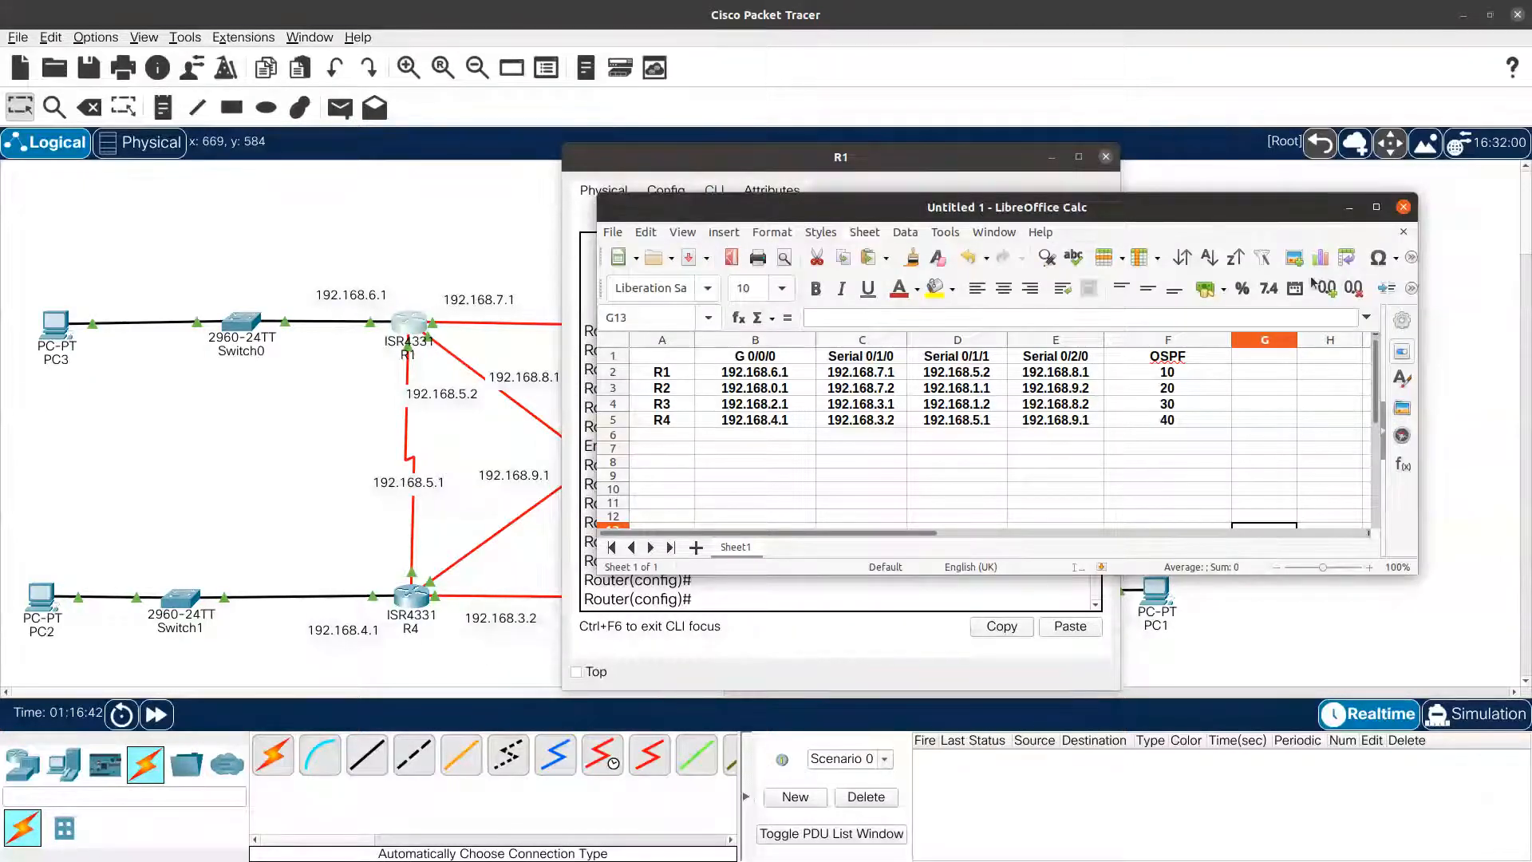
left_click(1347, 211)
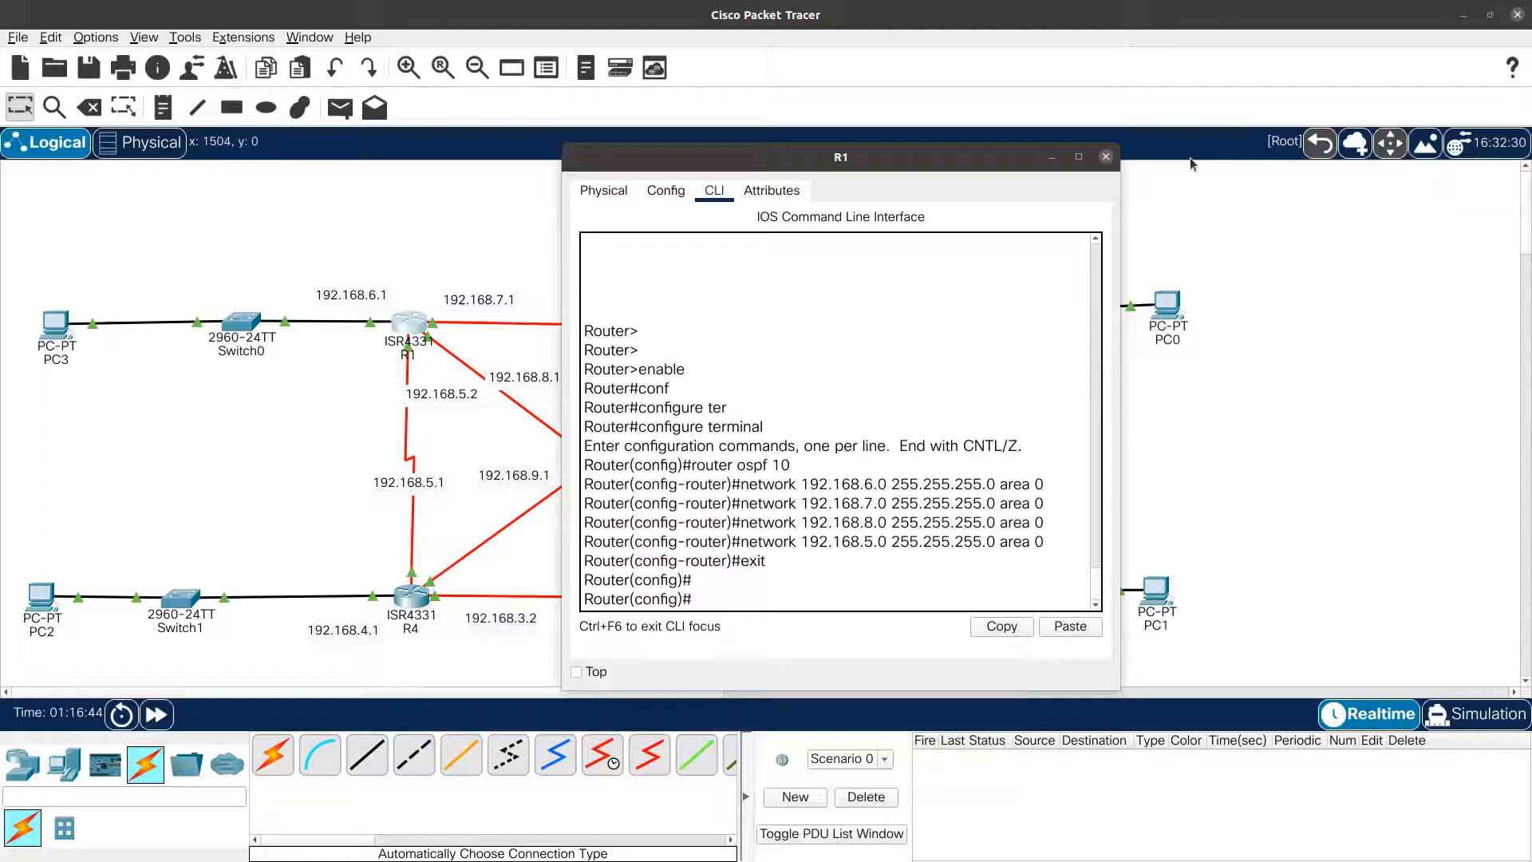
left_click(1105, 157)
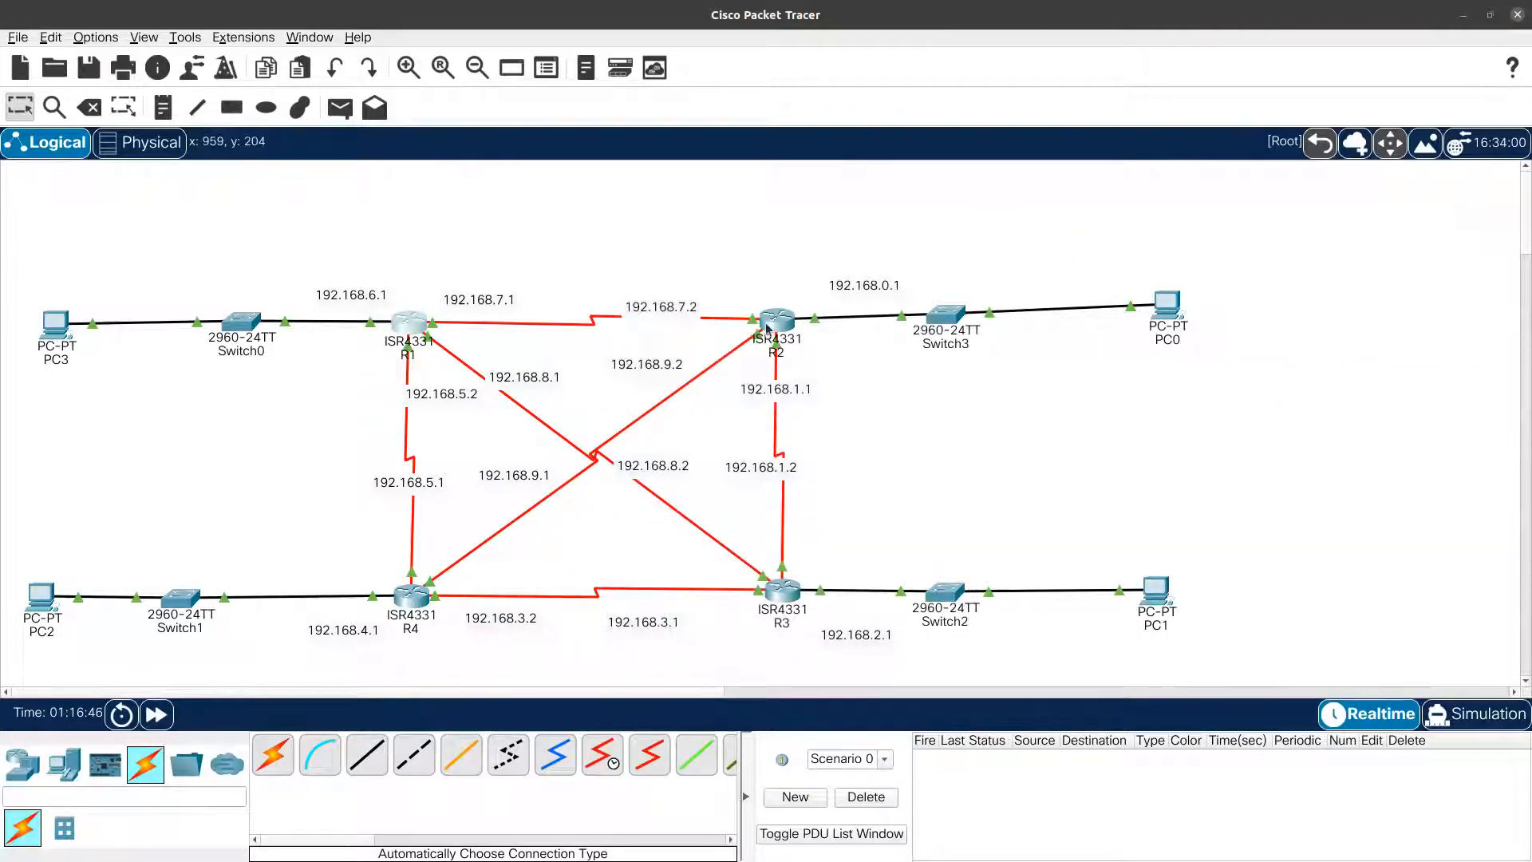
Open router R2's command line, with its window moved clear of R2's part of the topology.
left_click(771, 327)
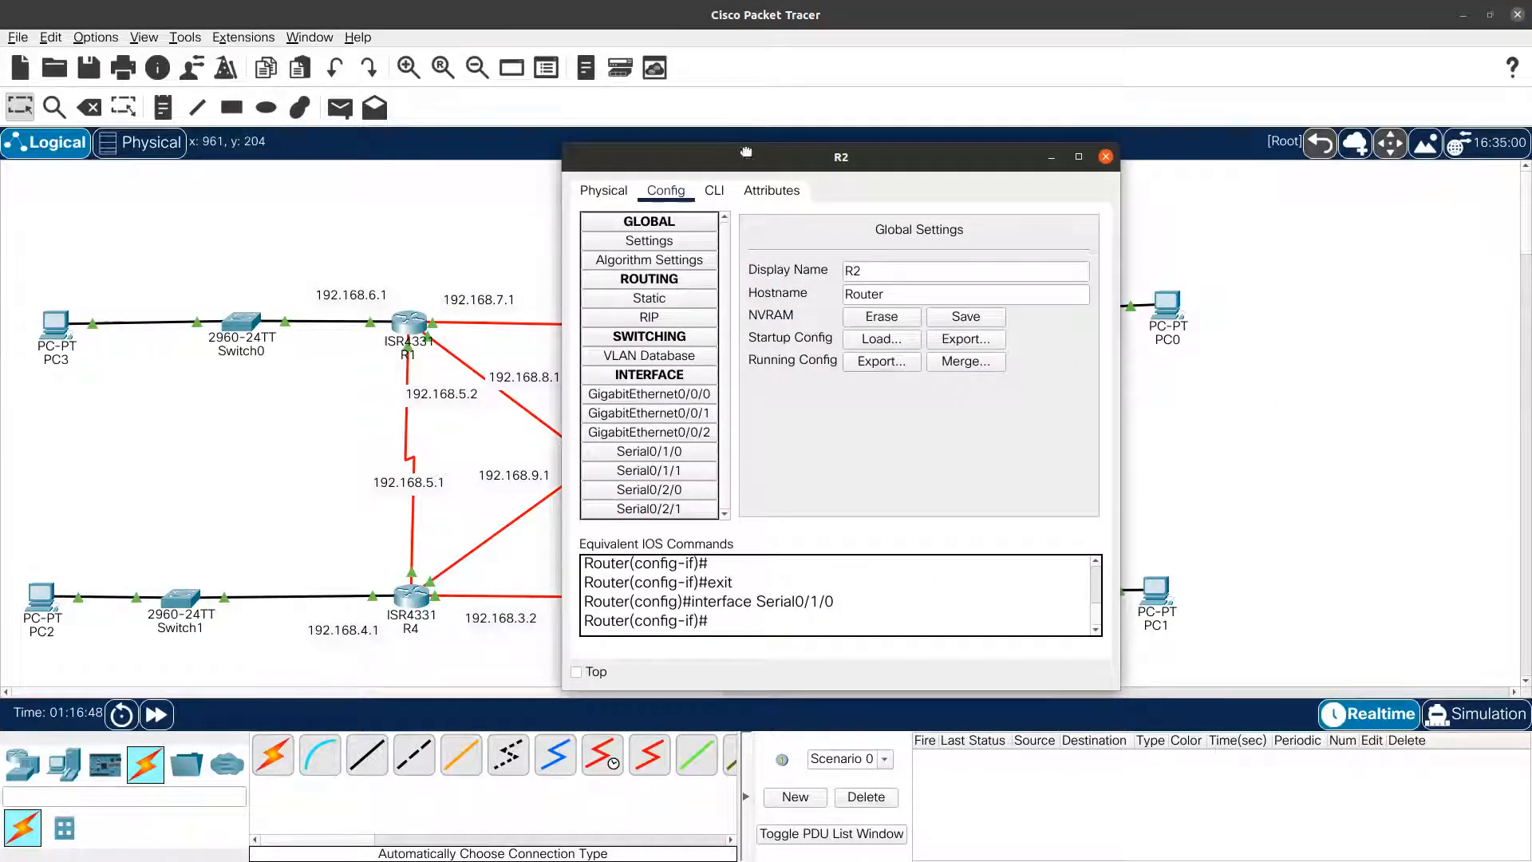
left_click_drag(734, 157, 229, 211)
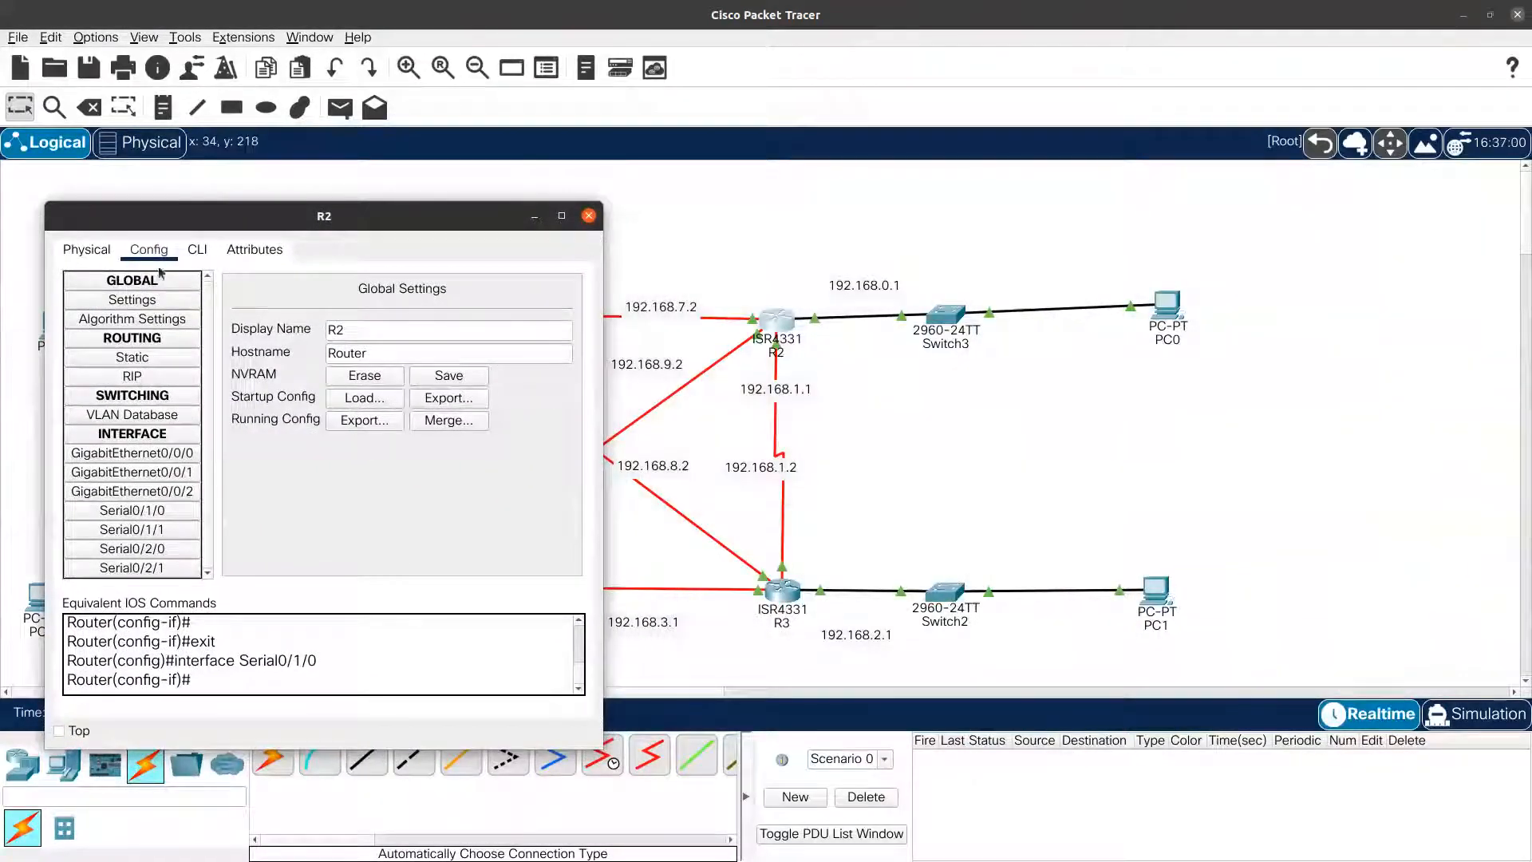
left_click(197, 250)
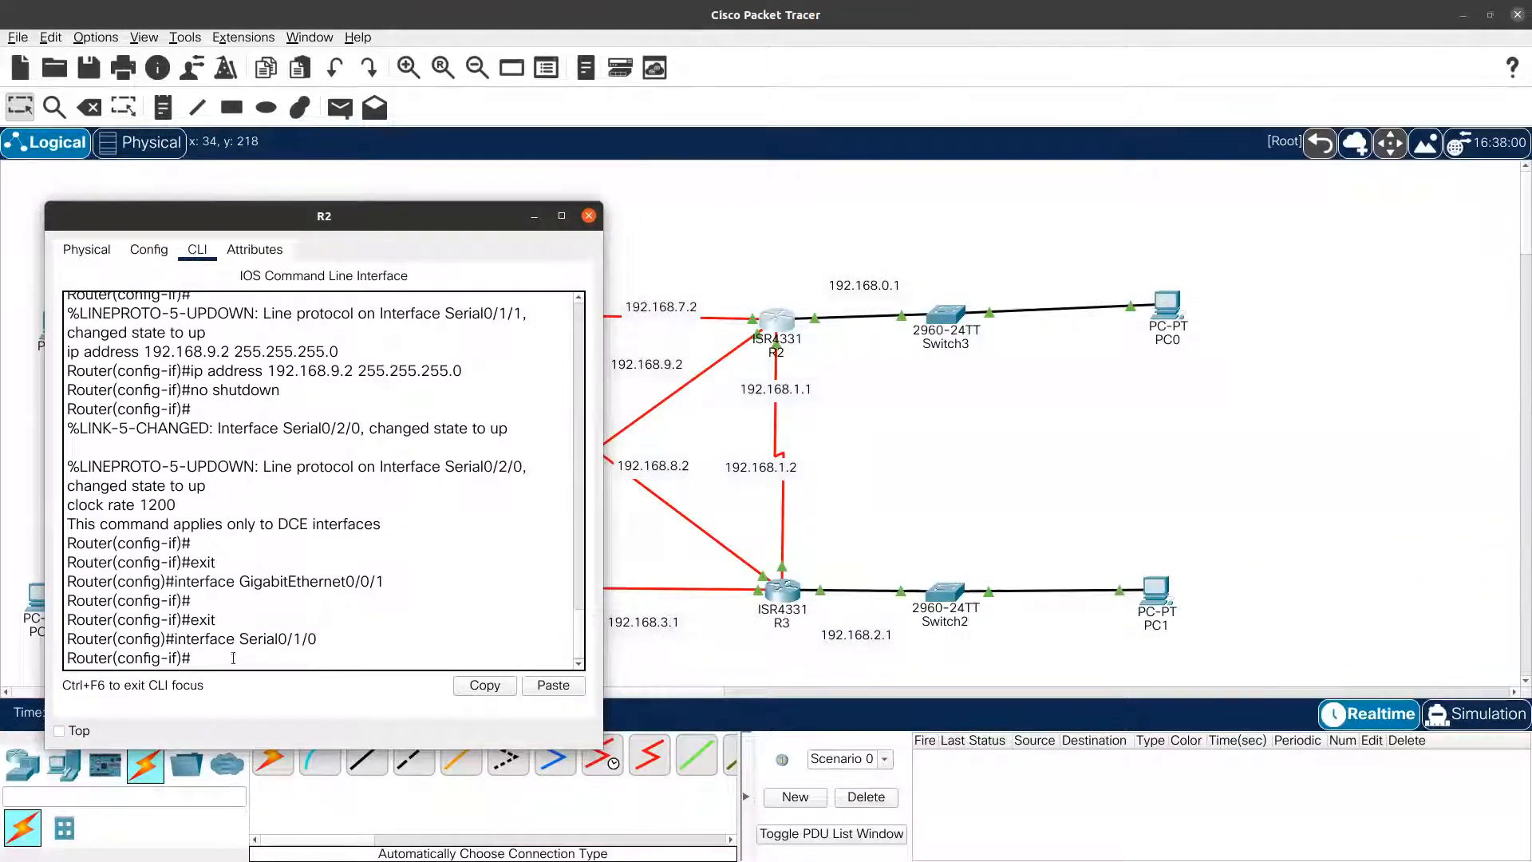
Leave interface configuration mode on R2 and start OSPF process 20.
type("exit")
key("Return")
key("Return")
key("Return")
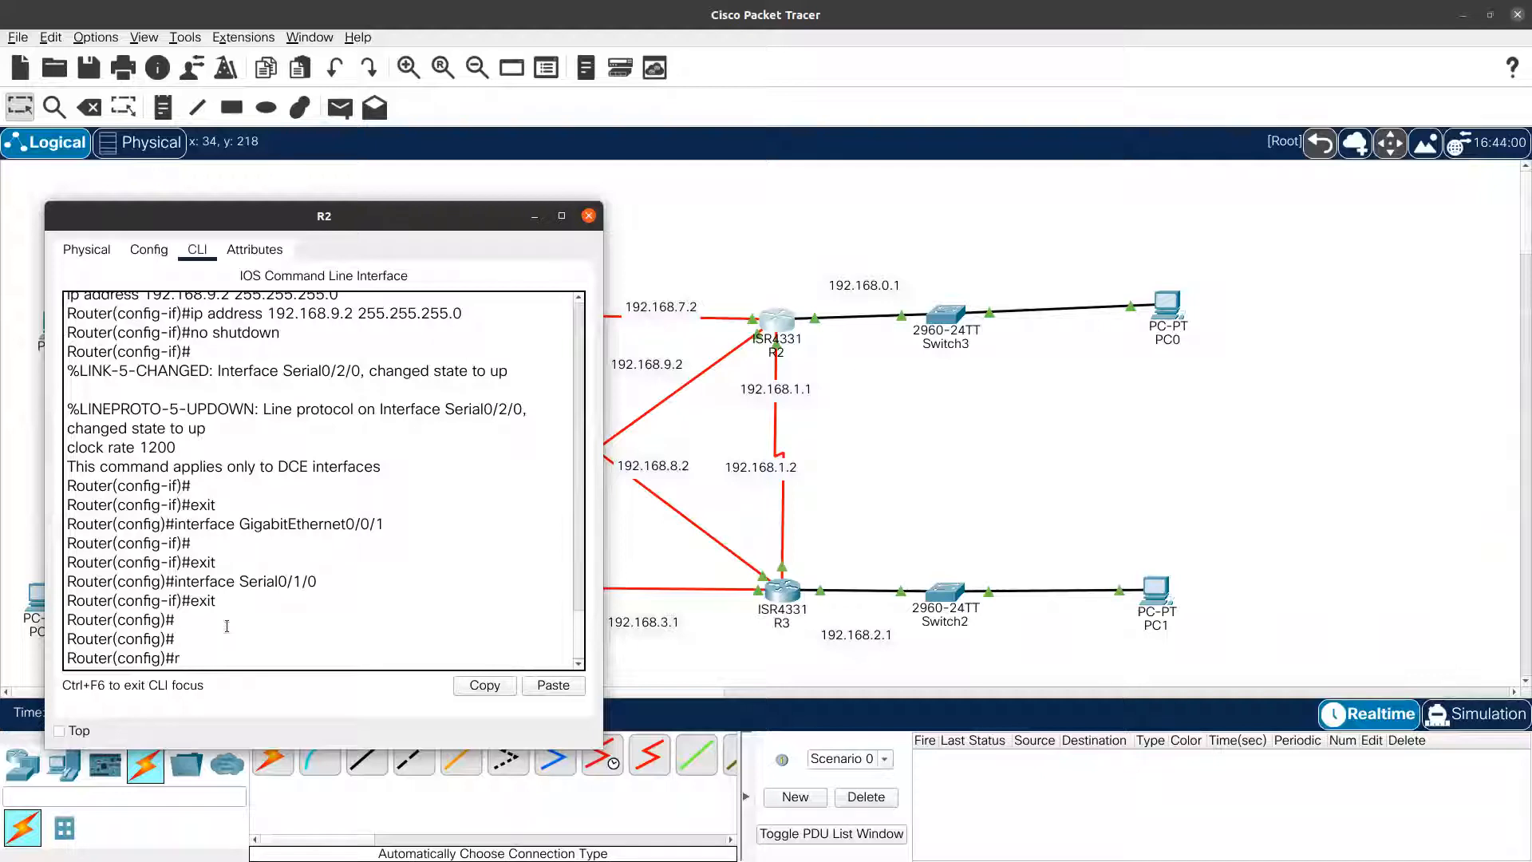
type("outer ospf 20")
key("Return")
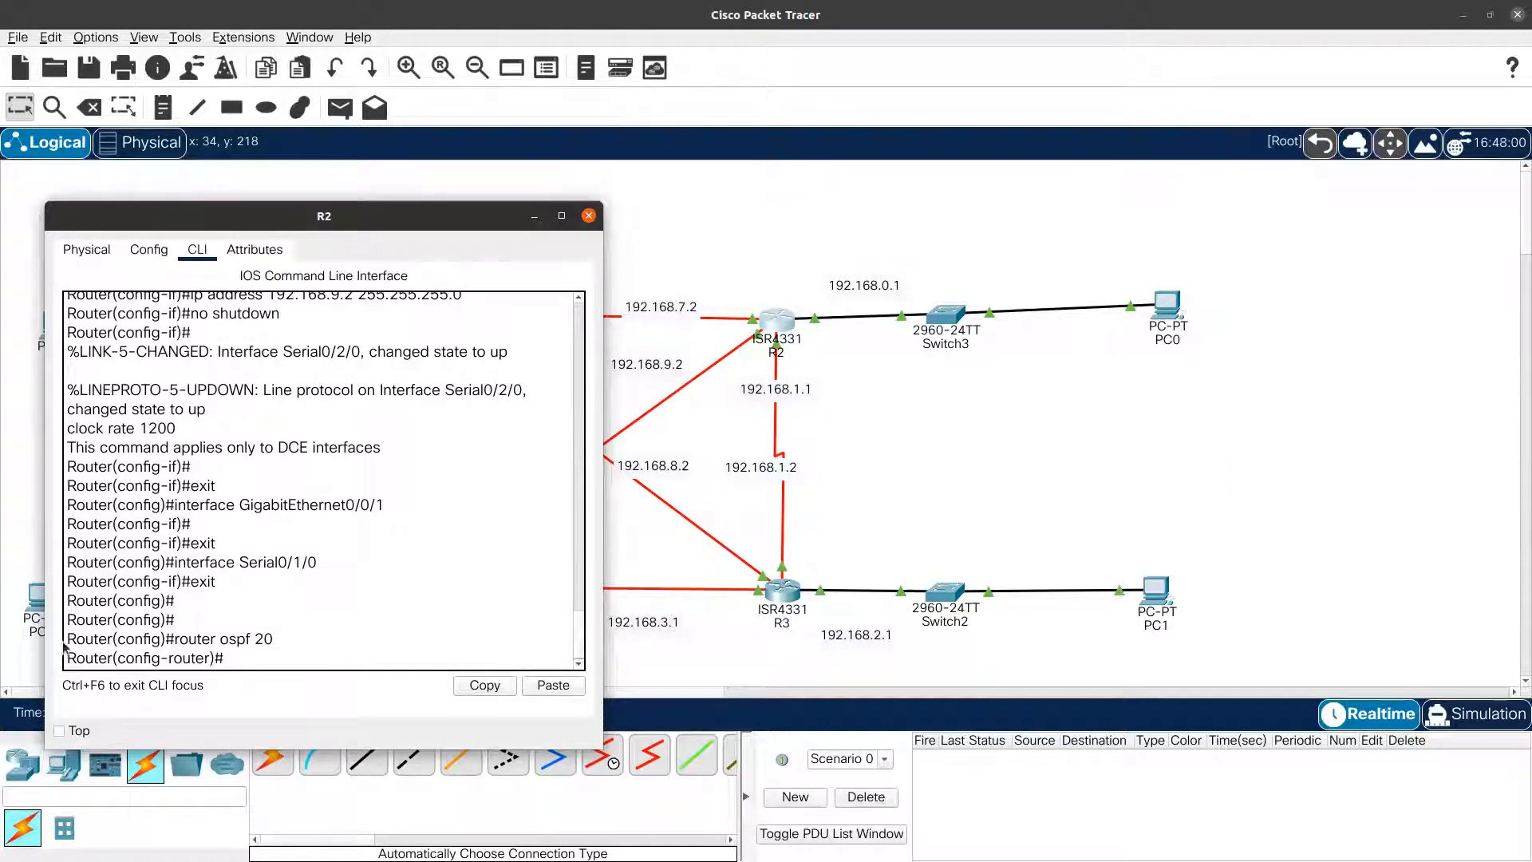
Add network 192.168.0.0 255.255.255.0 in area 0 to R2's OSPF process.
left_click_drag(74, 640, 169, 640)
left_click(247, 656)
type("netwrok")
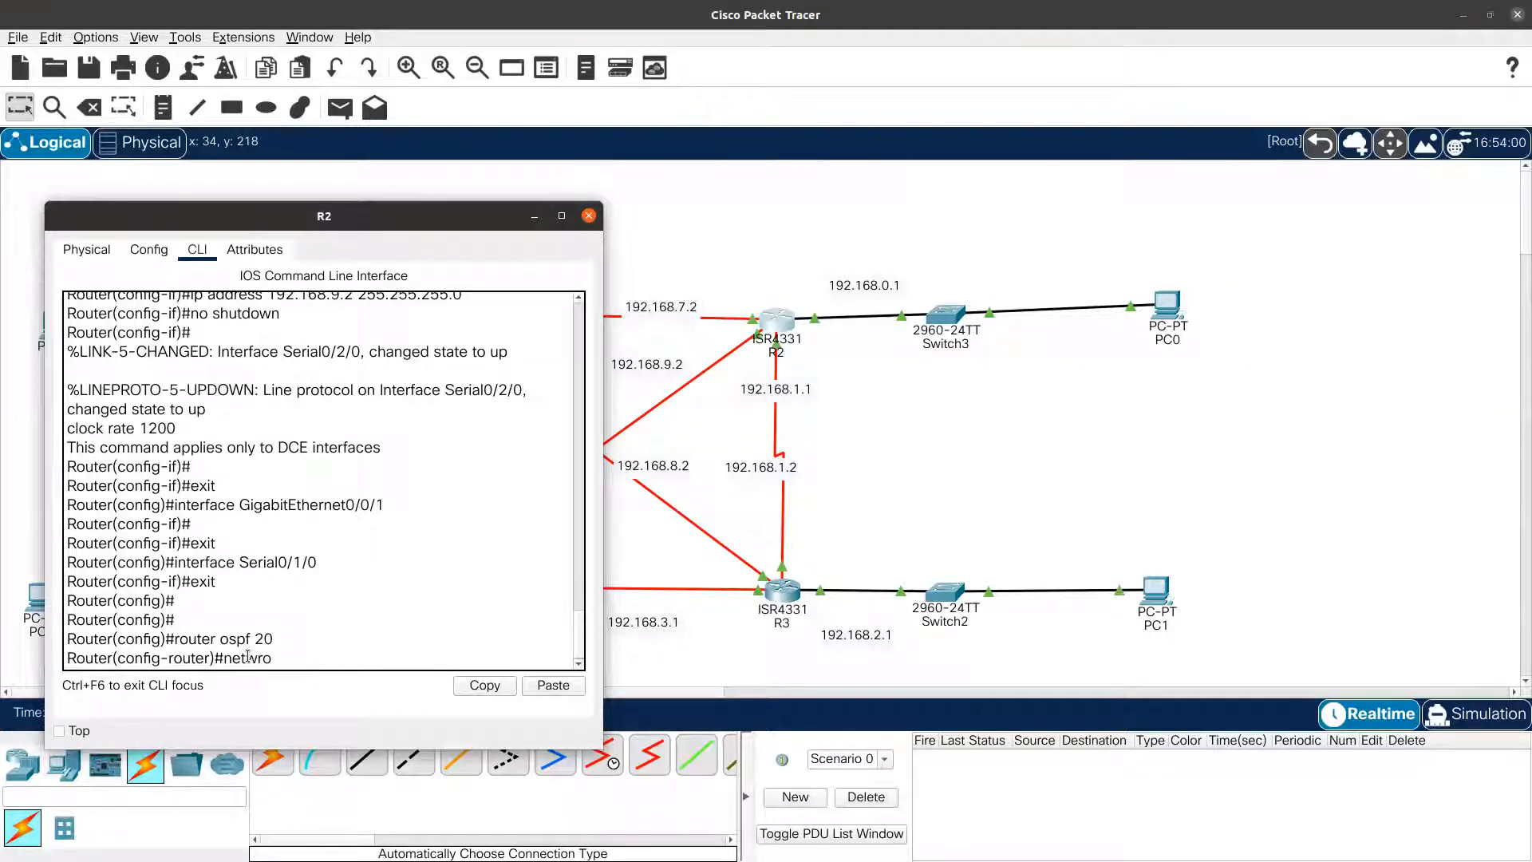
key("BackSpace")
key("BackSpace")
key("BackSpace")
type("ork 192.168.0.0 255.255.255")
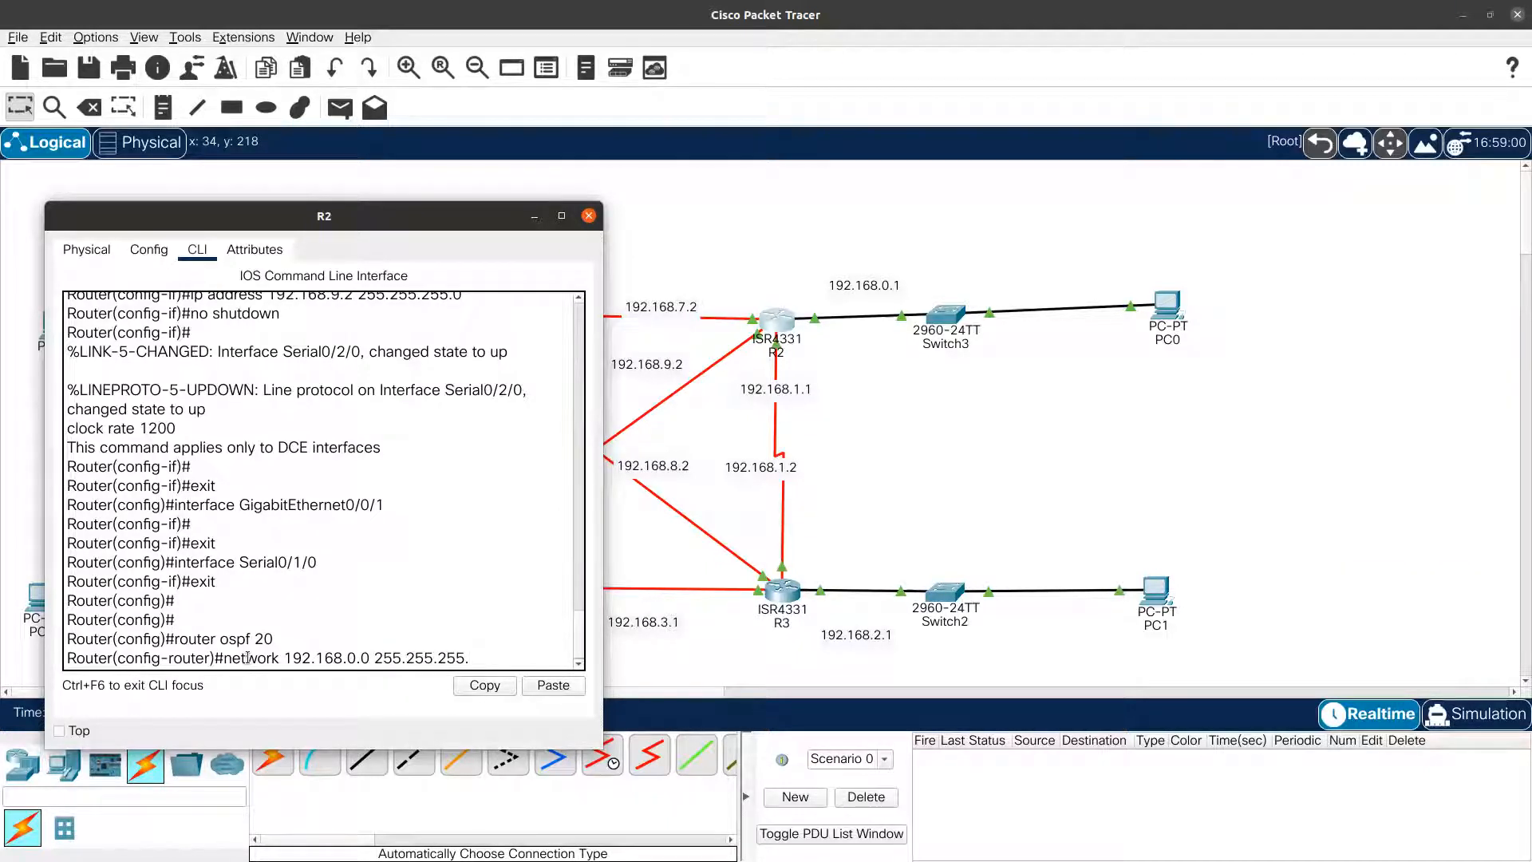
type(".0 area ")
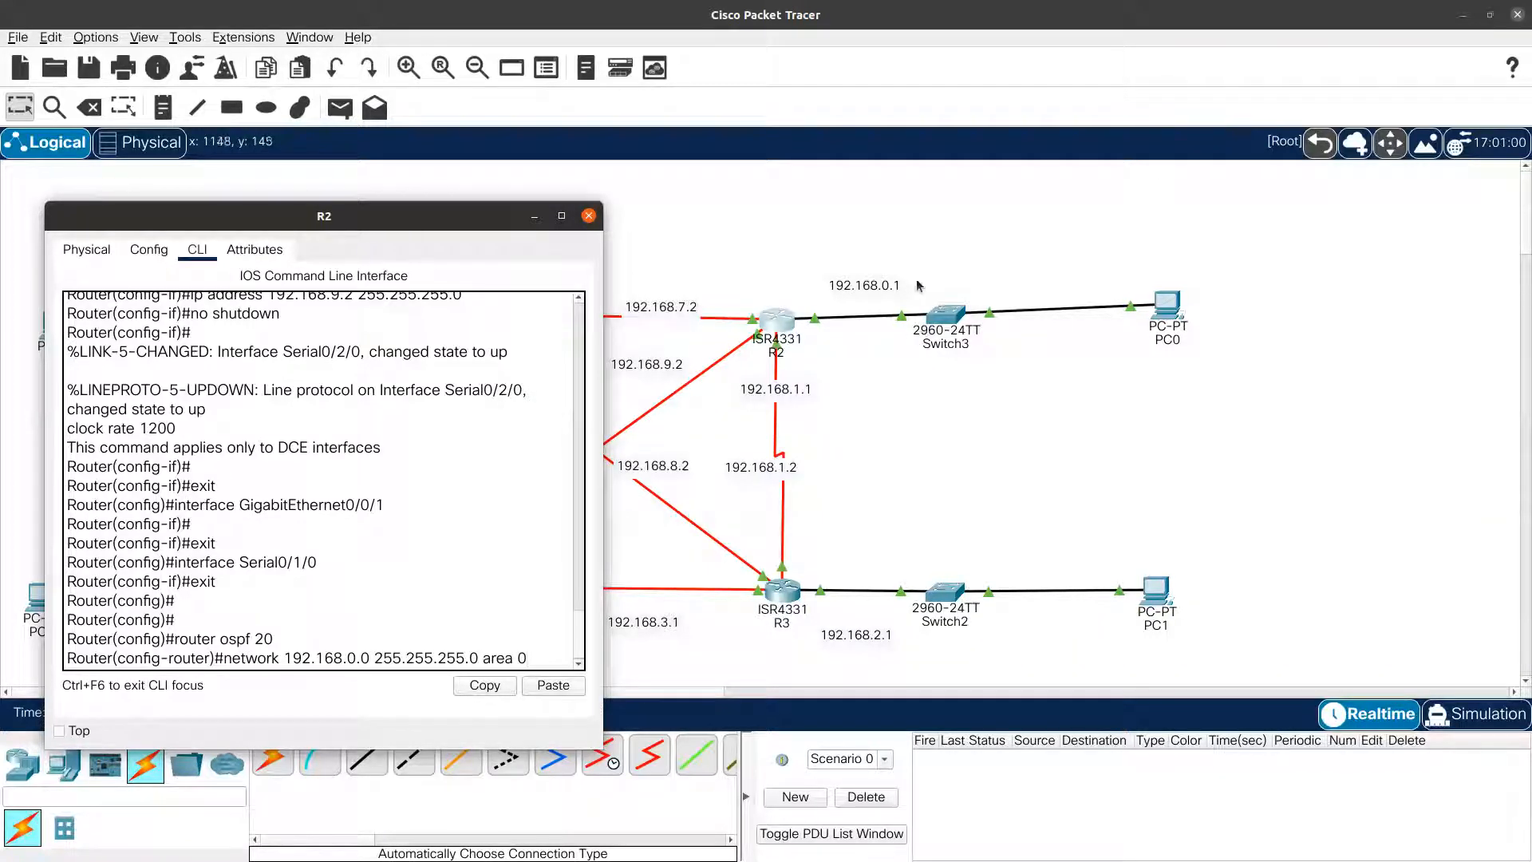
type("0")
key("Return")
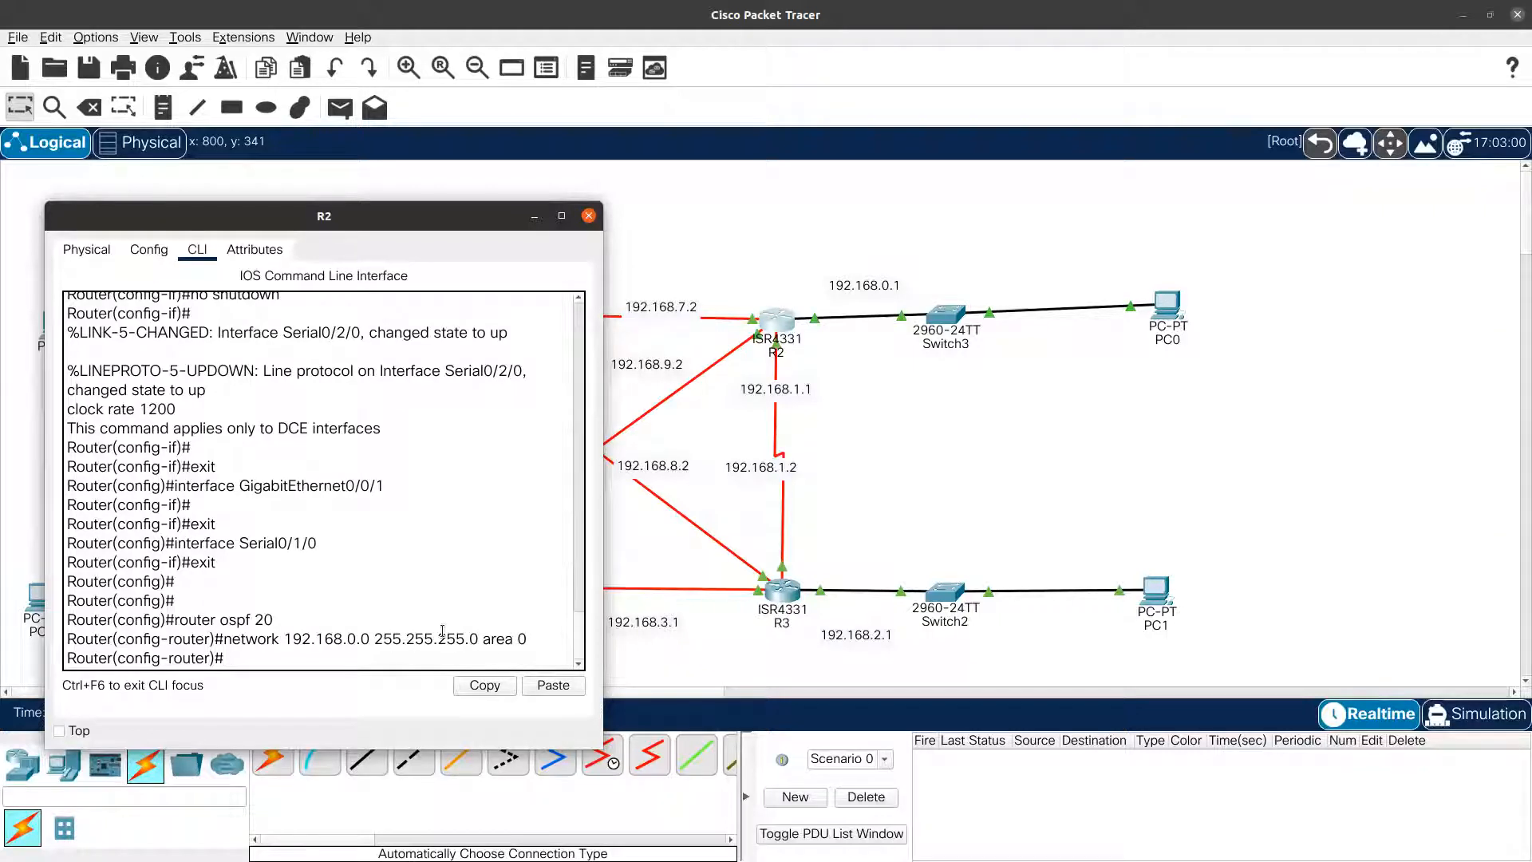
Add network 192.168.7.0 255.255.255.0 in area 0 to R2's OSPF process.
key("Up")
key("Up")
key("Down")
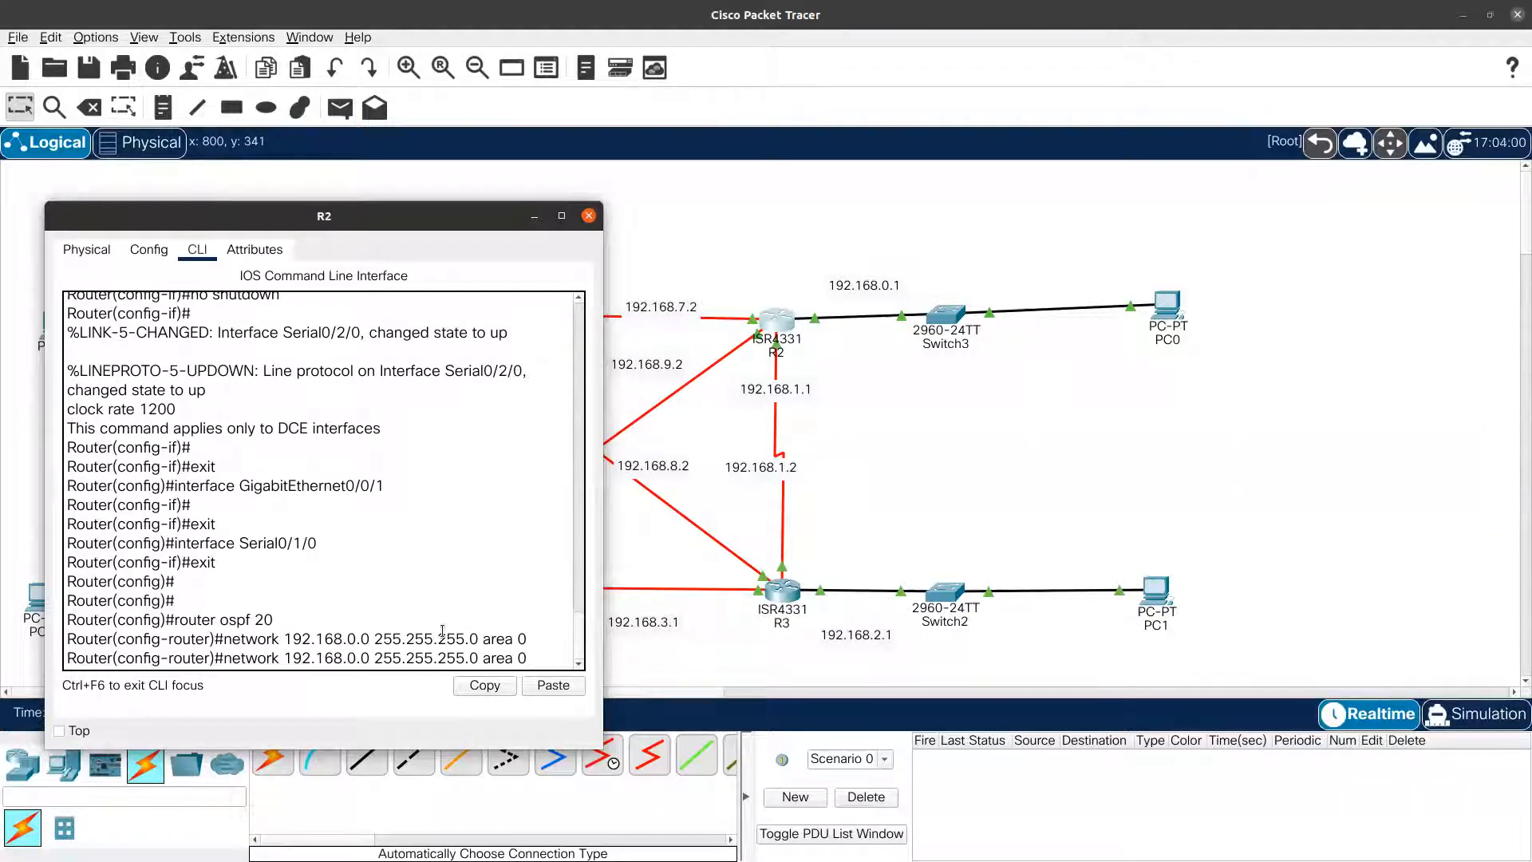
key("Left")
key("Left")
key("Left")
key("Left")
key("Left")
key("Left")
key("Left")
key("Left")
key("Left")
key("BackSpace")
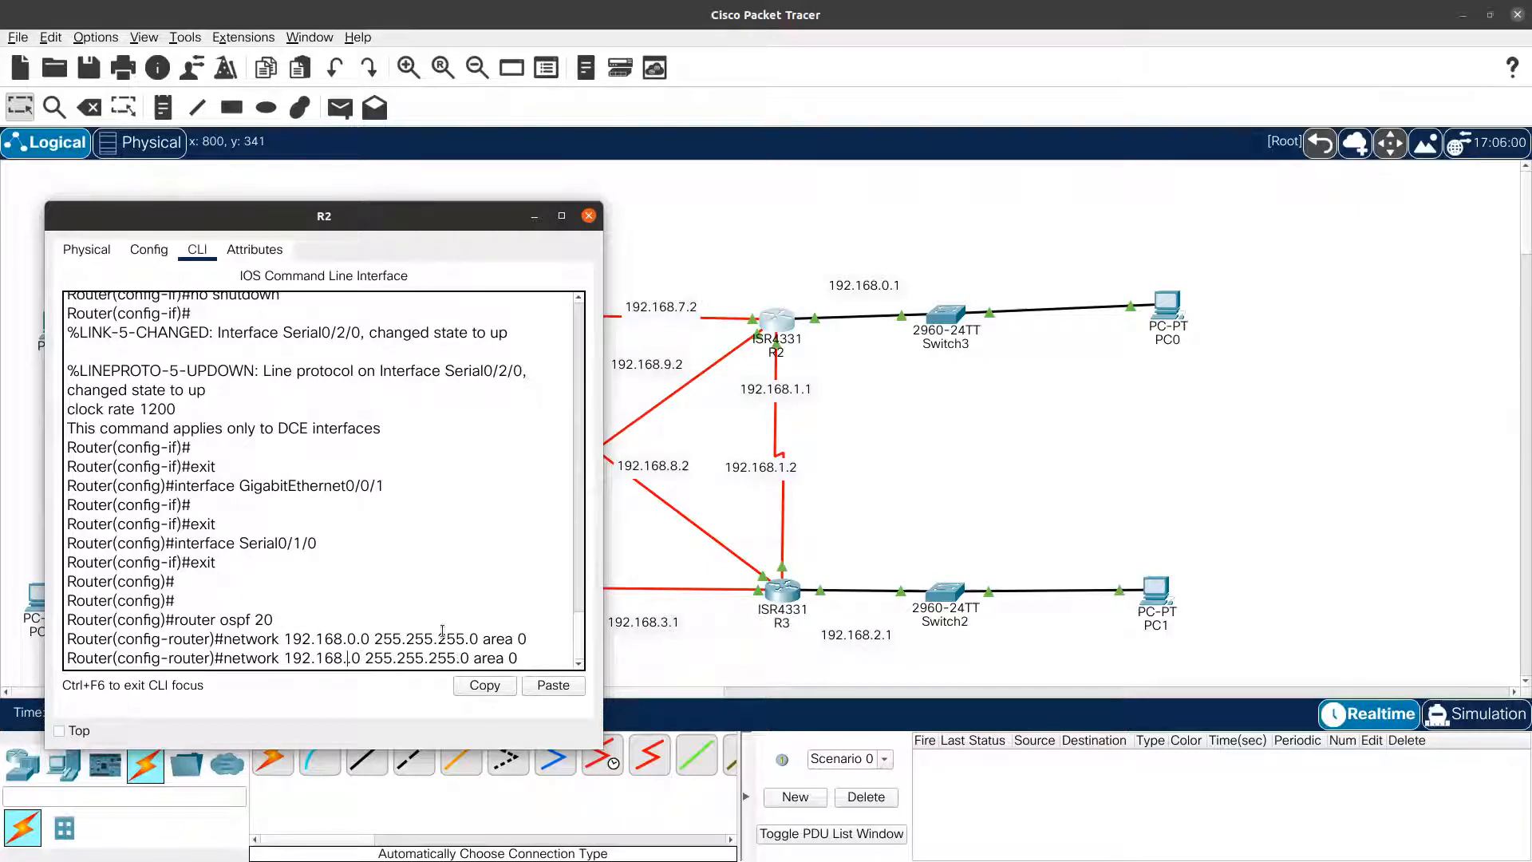
type("7.")
key("Return")
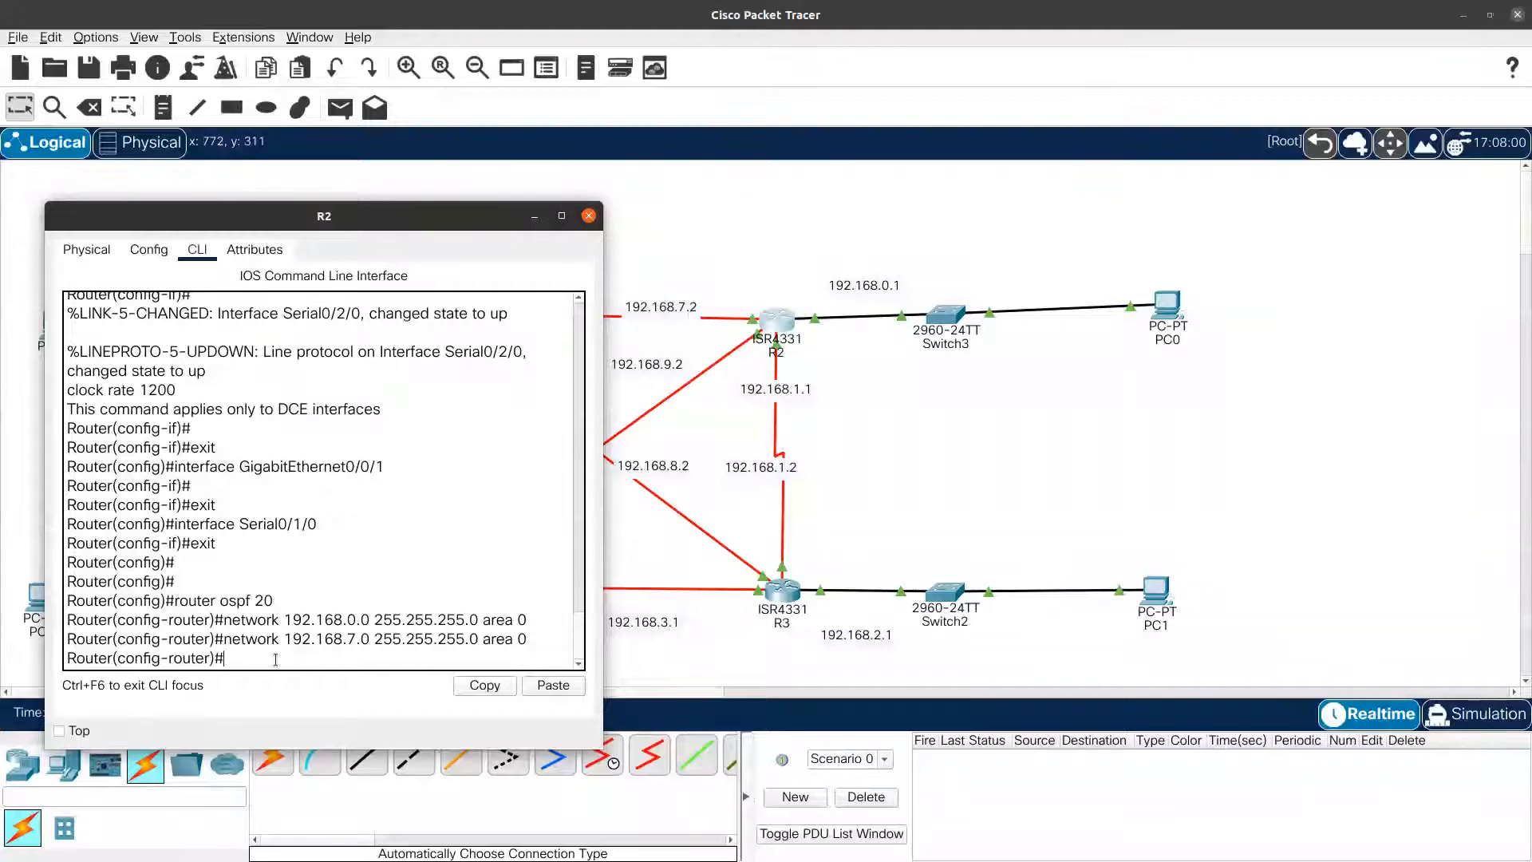
Add network 192.168.1.0 255.255.255.0 in area 0 to R2's OSPF process.
key("Up")
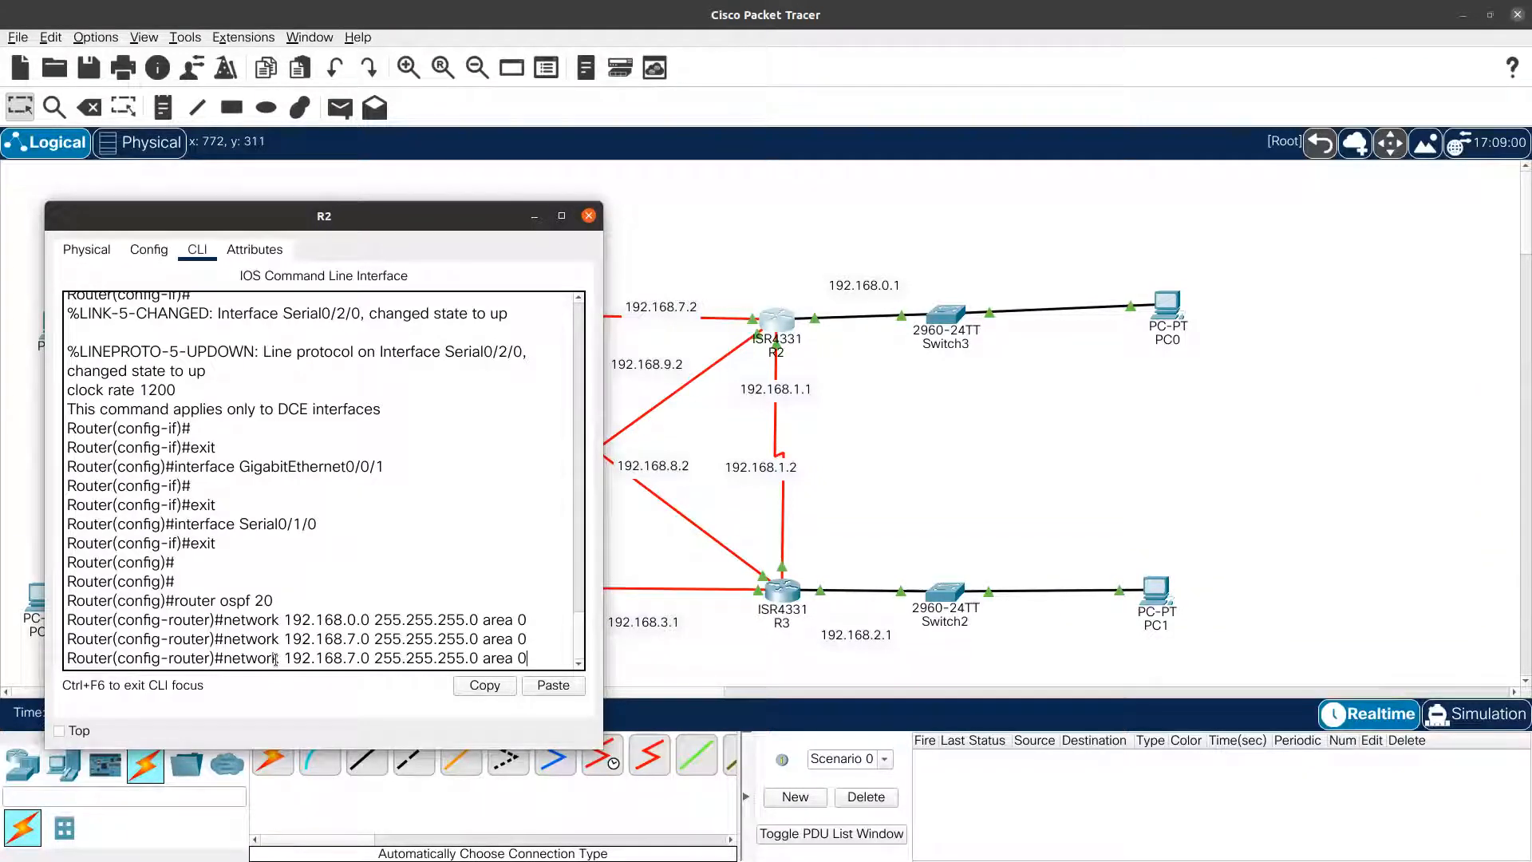
key("Left")
key("Left")
key("Left")
key("Left")
key("Left")
key("Left")
key("Left")
key("Left")
key("BackSpace")
type("1")
key("Return")
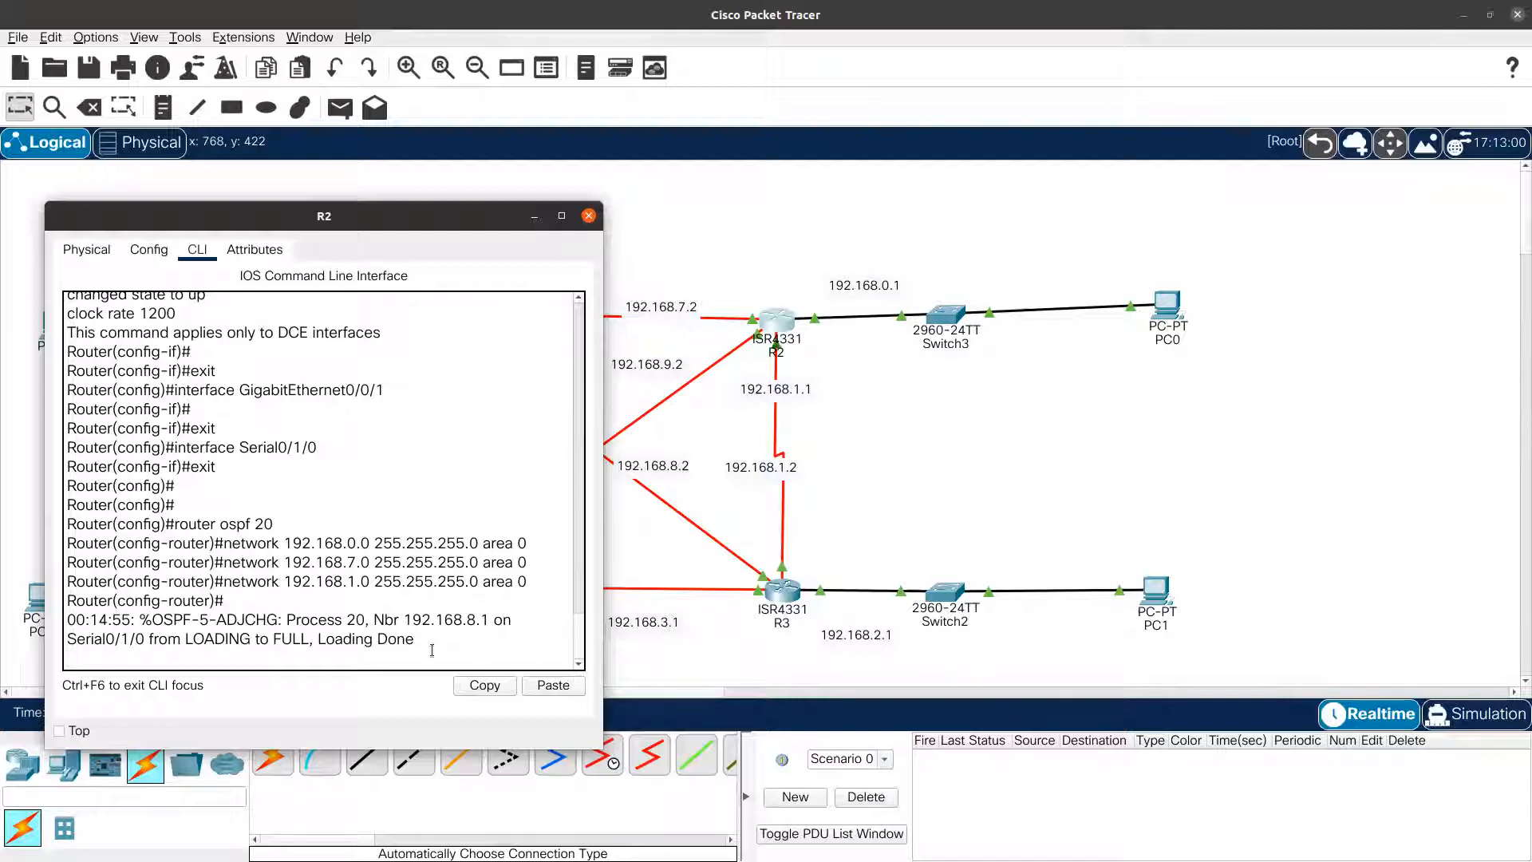
key("Return")
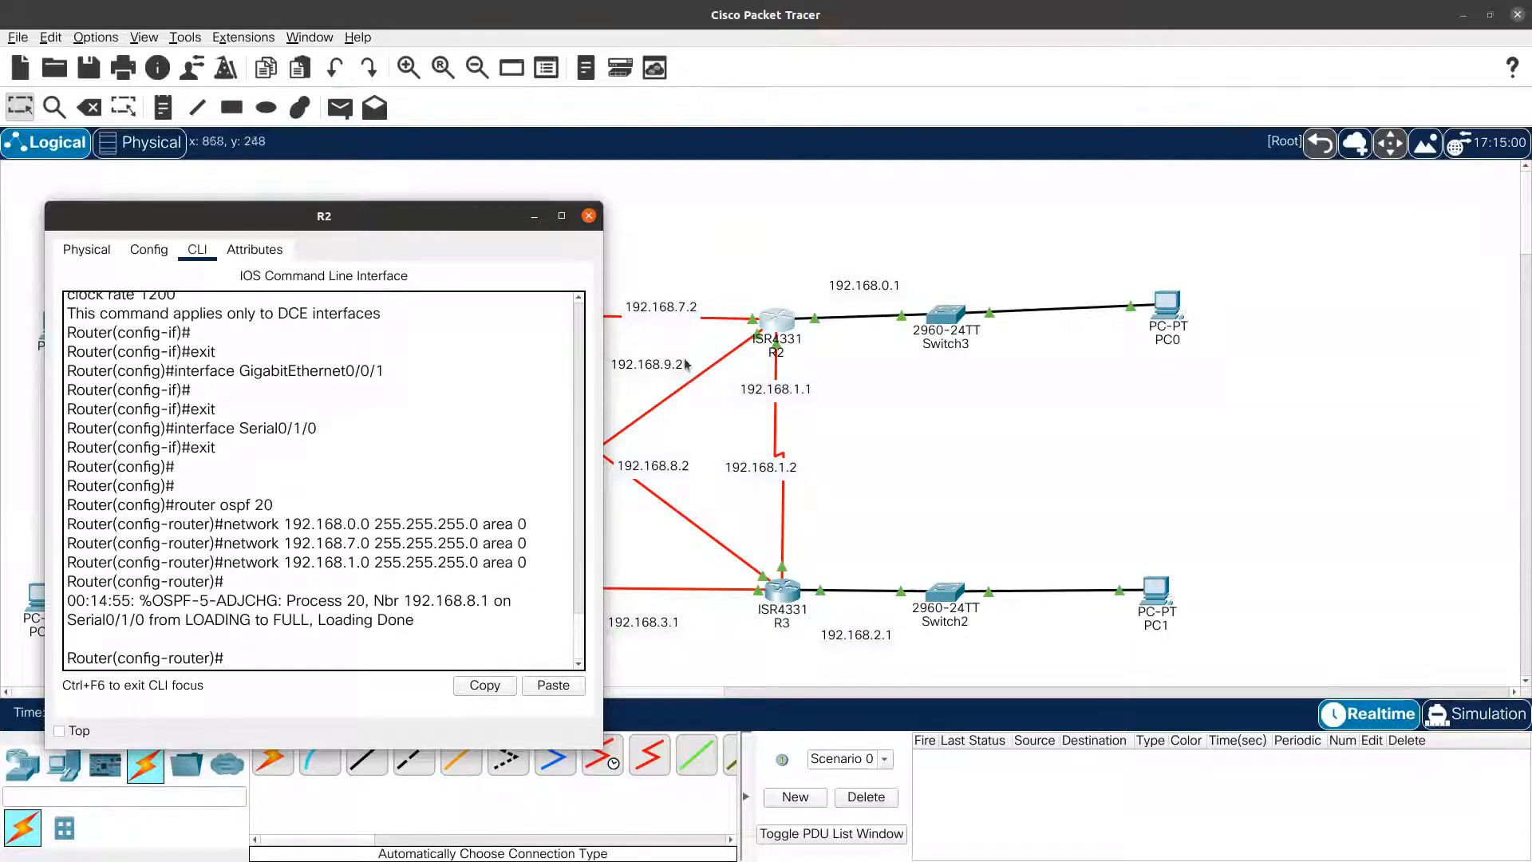
Add network 192.168.9.0 255.255.255.0 in area 0 to R2's OSPF process and exit router configuration mode.
key("Up")
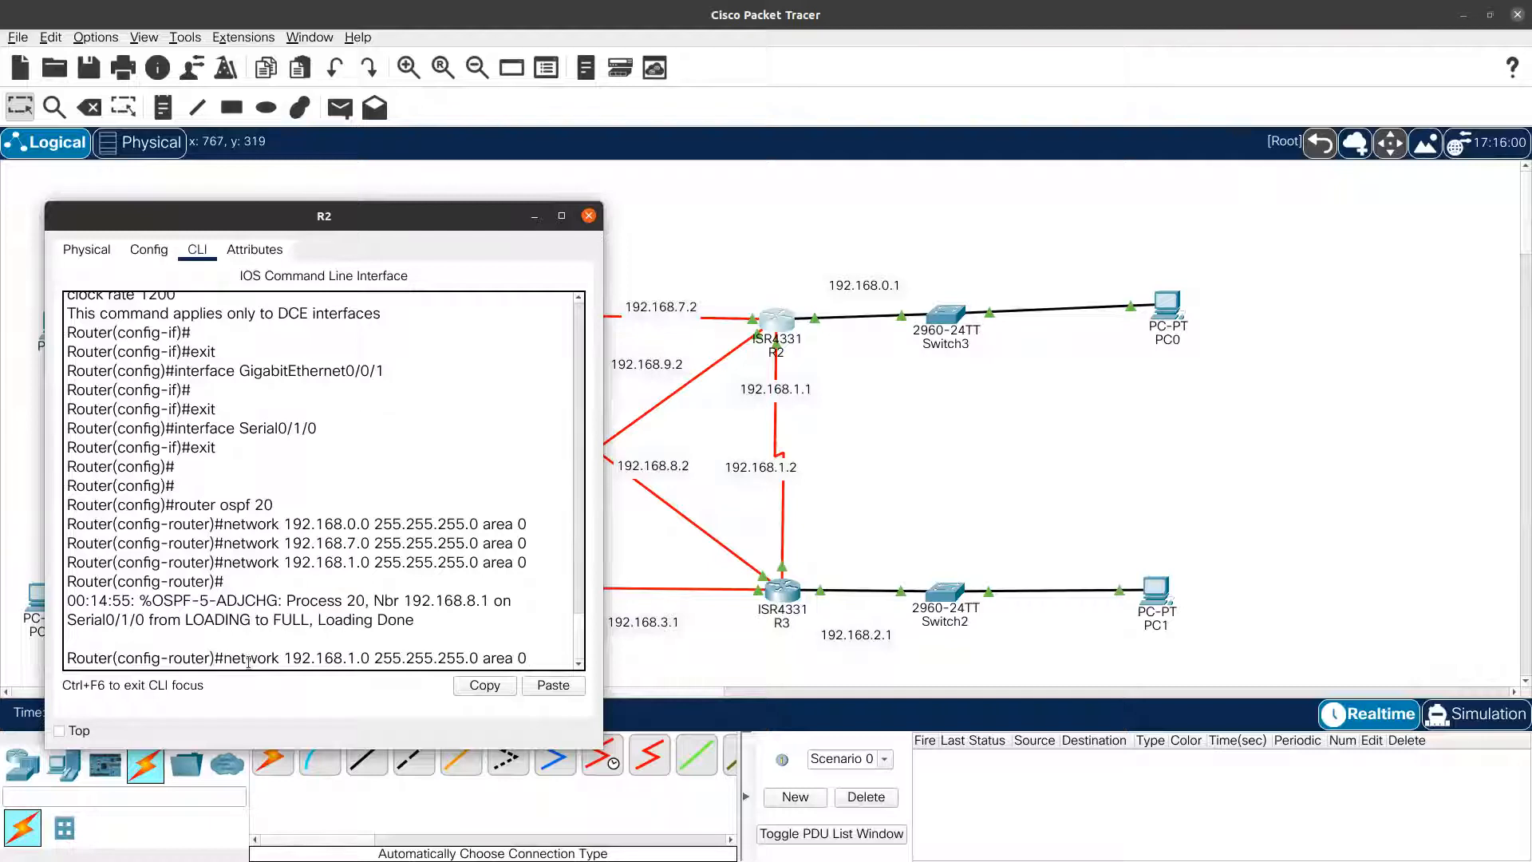
key("Left")
key("Left")
key("Left")
key("Left")
key("Left")
key("Left")
key("Left")
key("Left")
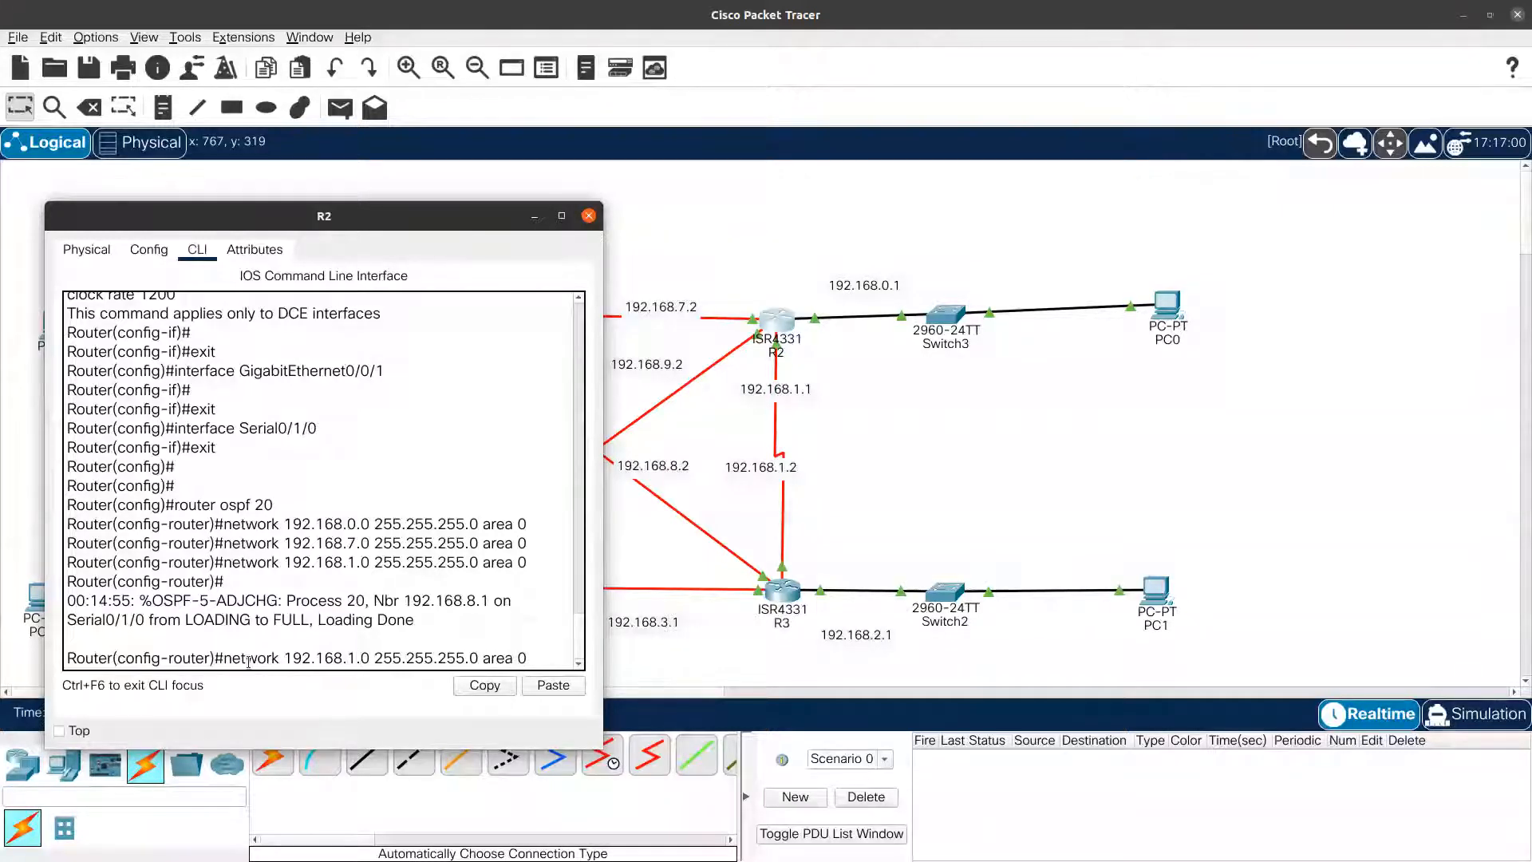
key("BackSpace")
type("9")
key("Return")
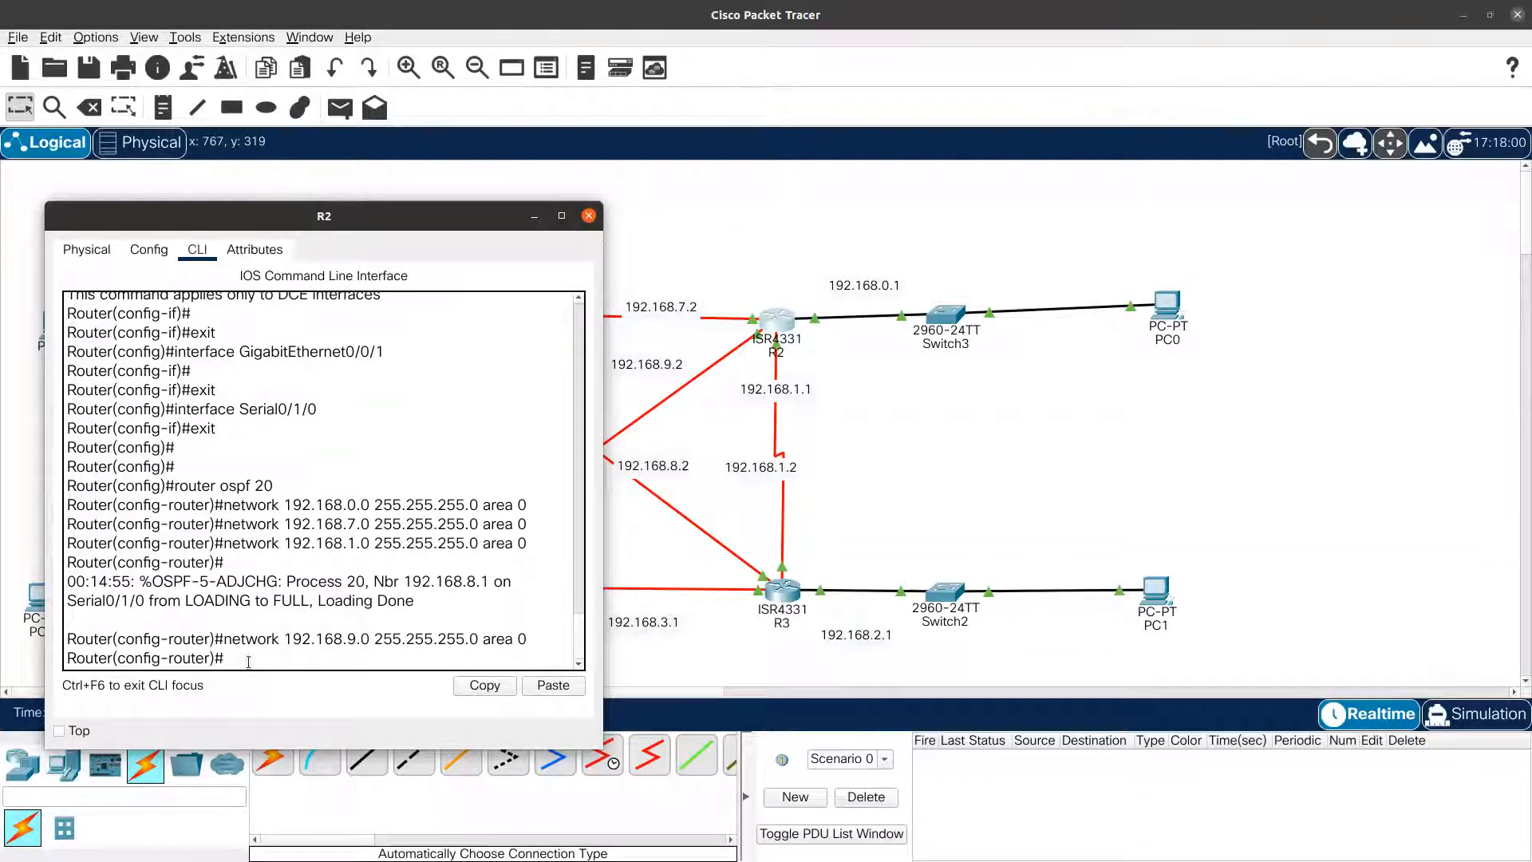
type("exit")
key("Return")
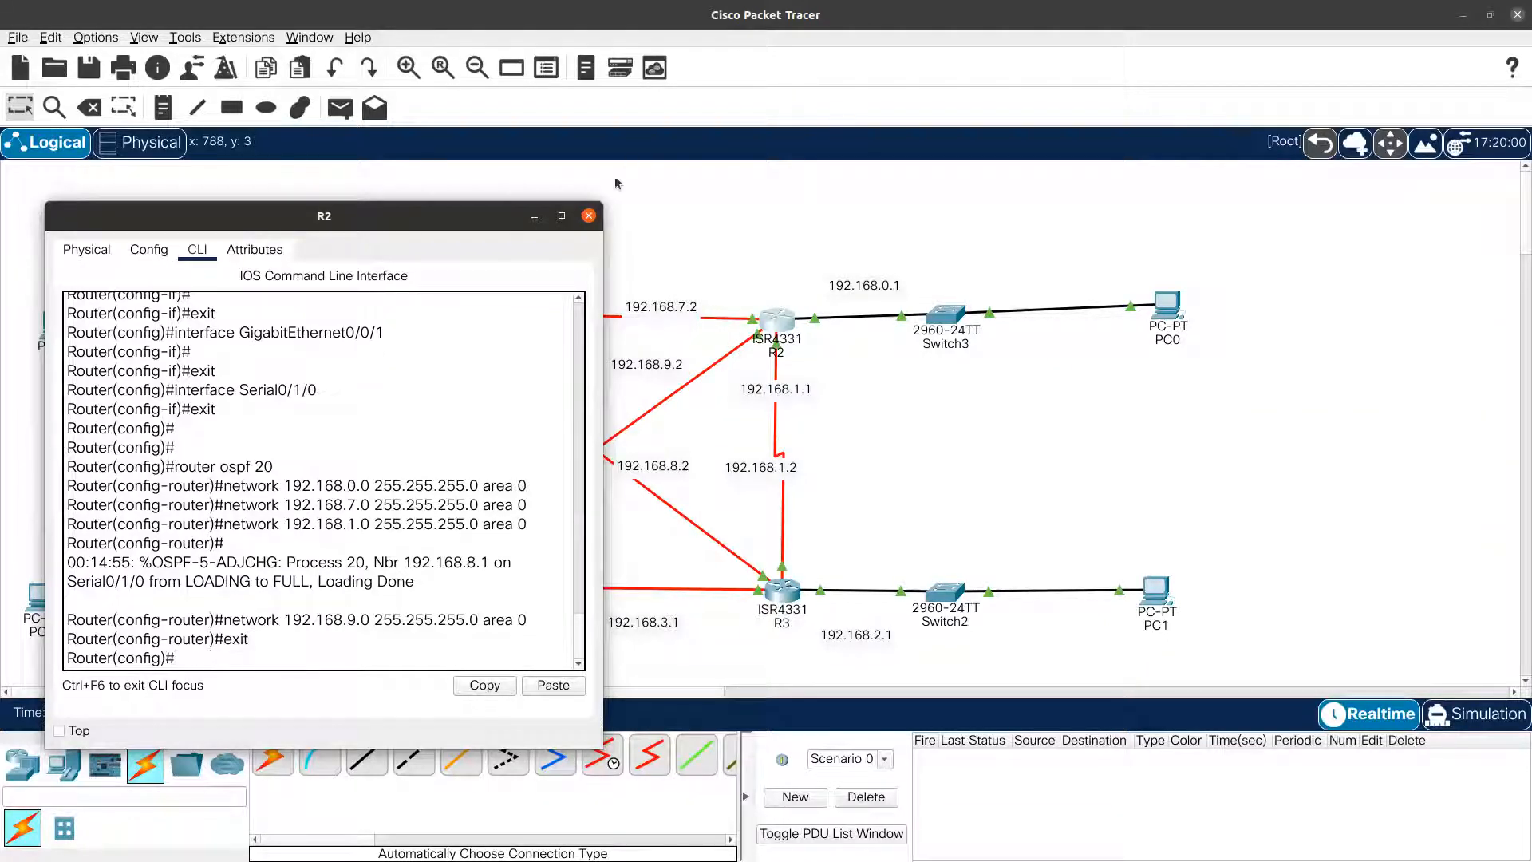
Close R2's device window and check R3's OSPF process number in the LibreOffice Calc table, then minimize the table.
left_click(588, 216)
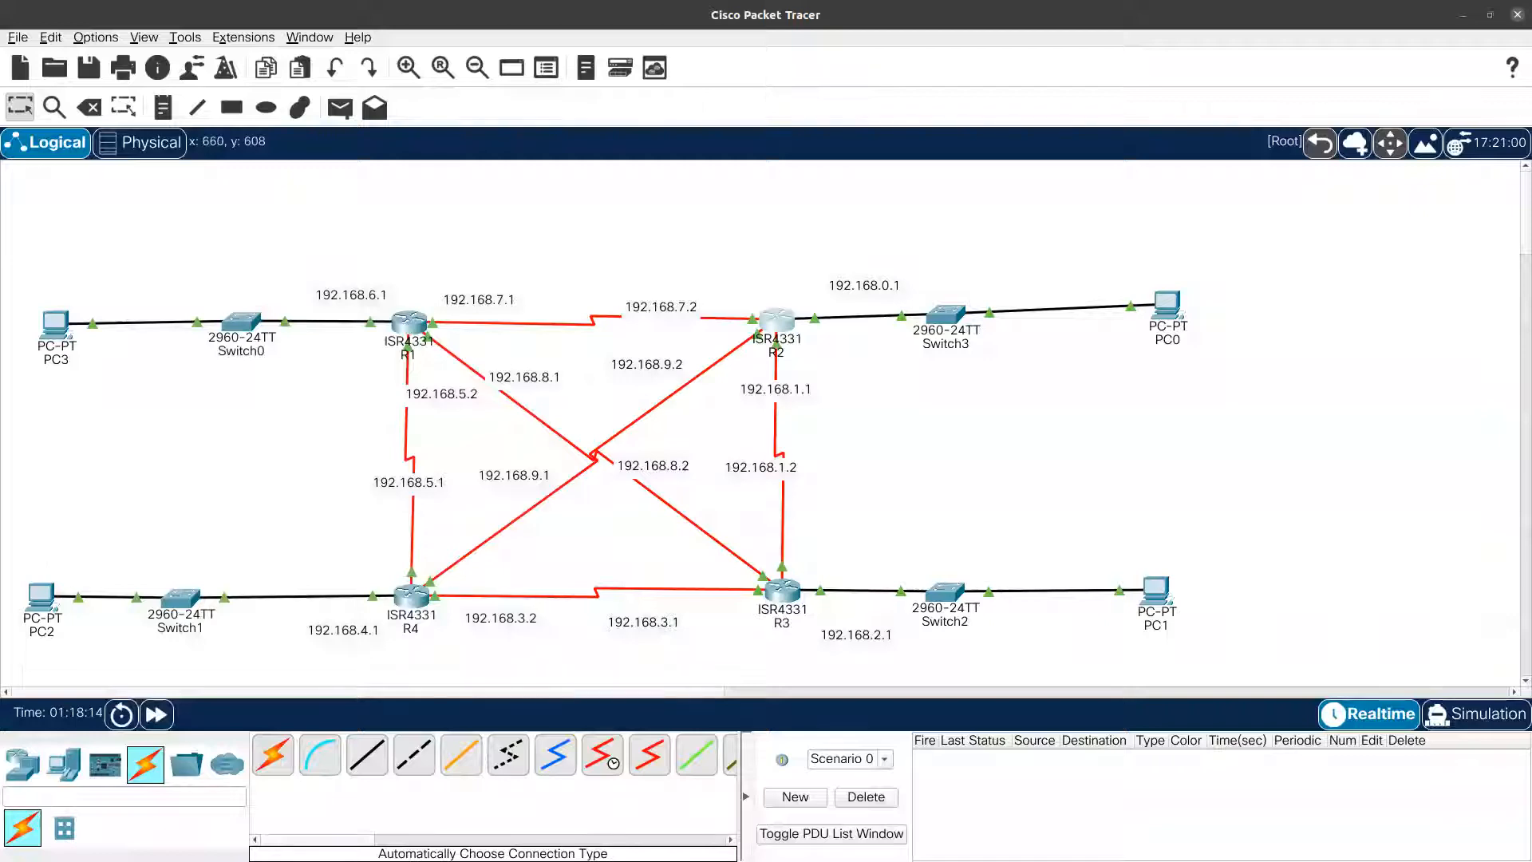
key("alt+Tab")
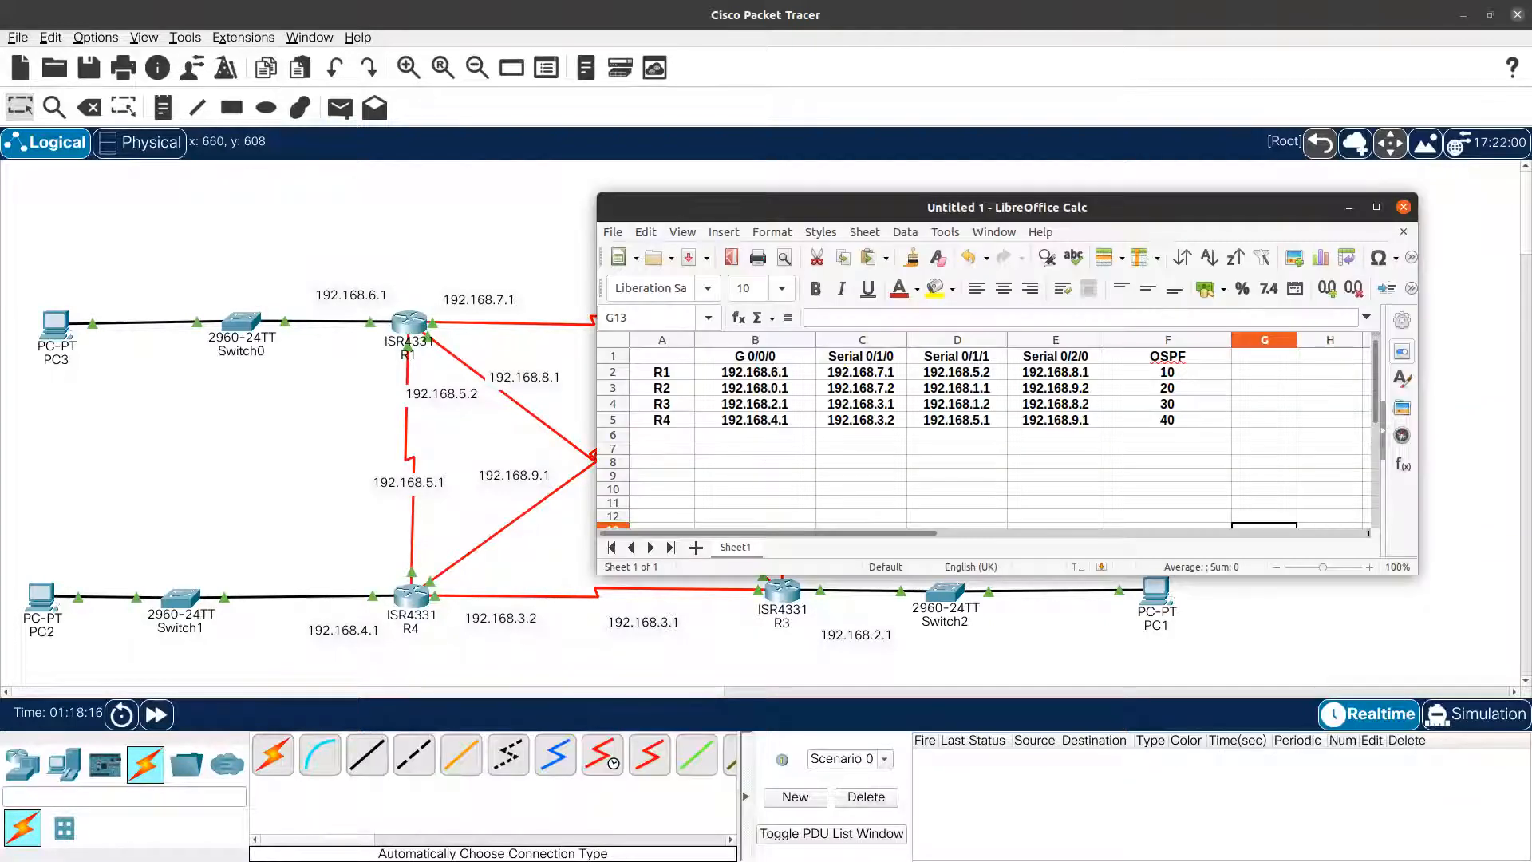
left_click(1349, 208)
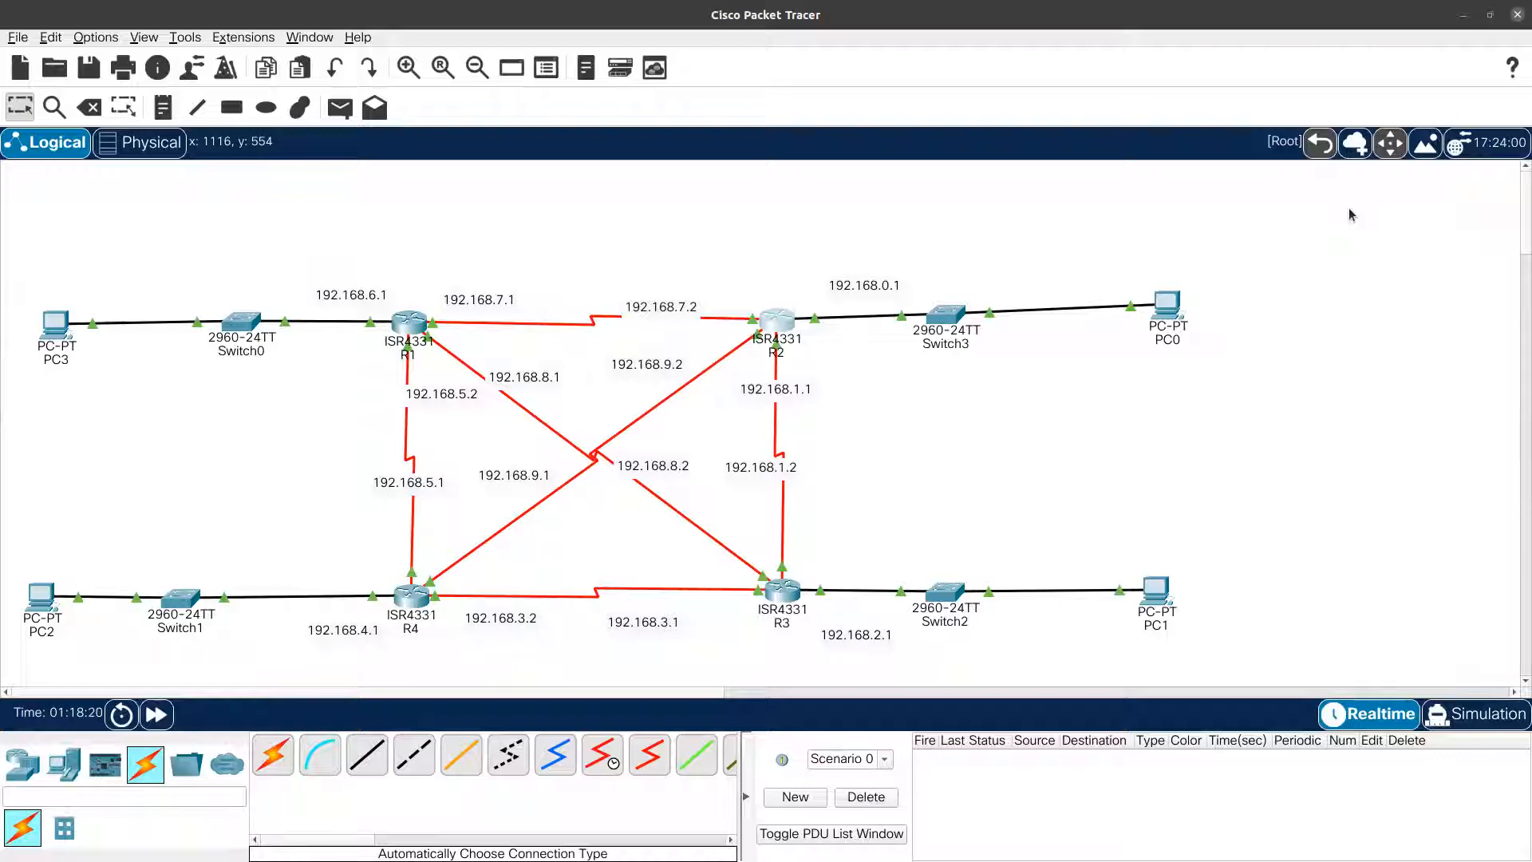
Open router R3's command line, with its window moved clear of R3's part of the topology.
left_click(785, 592)
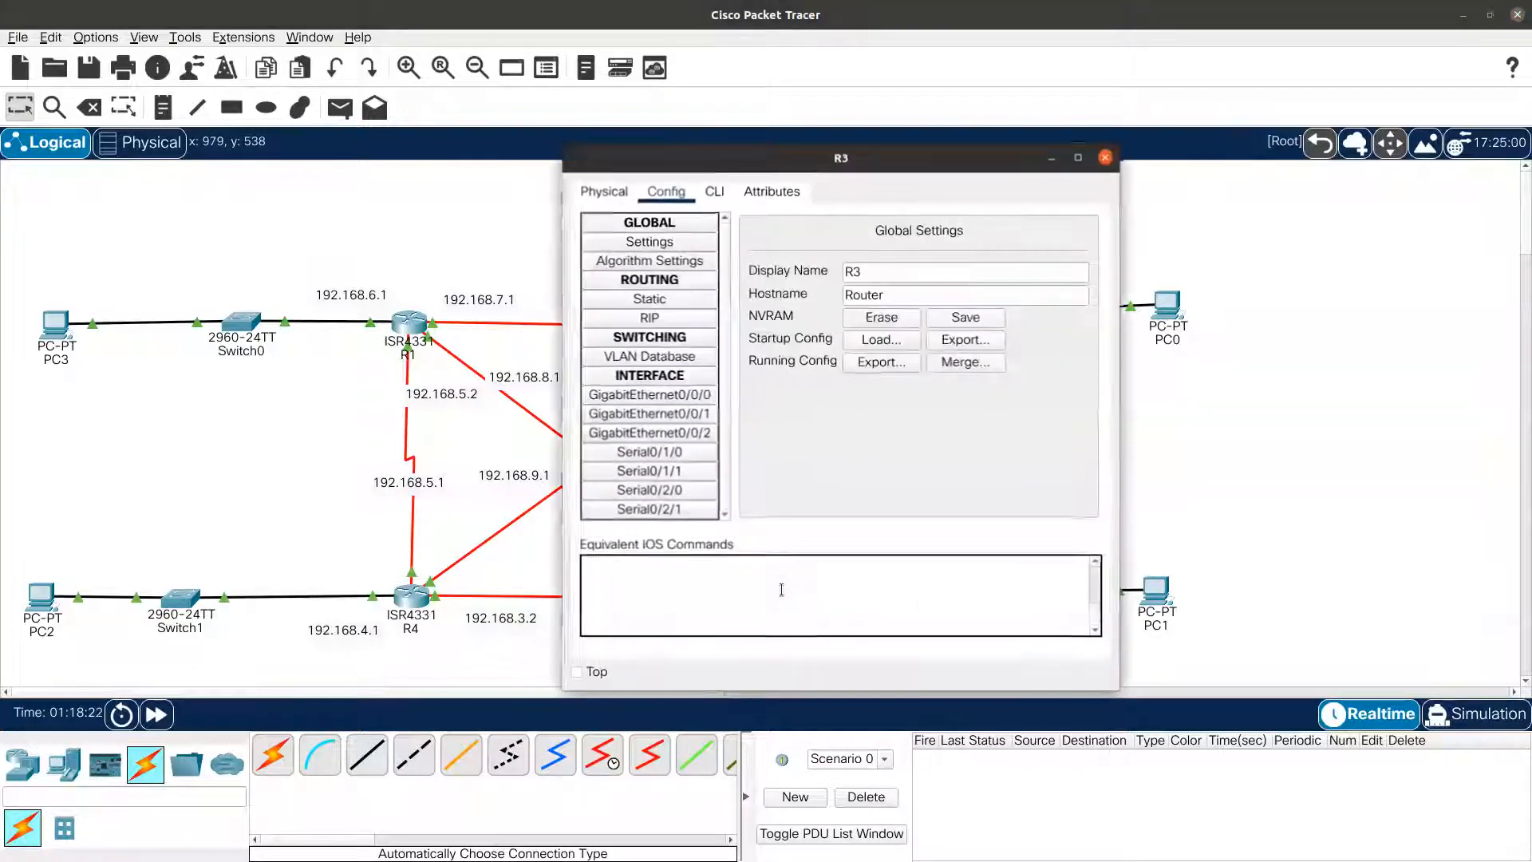
left_click_drag(781, 160, 252, 186)
left_click(190, 220)
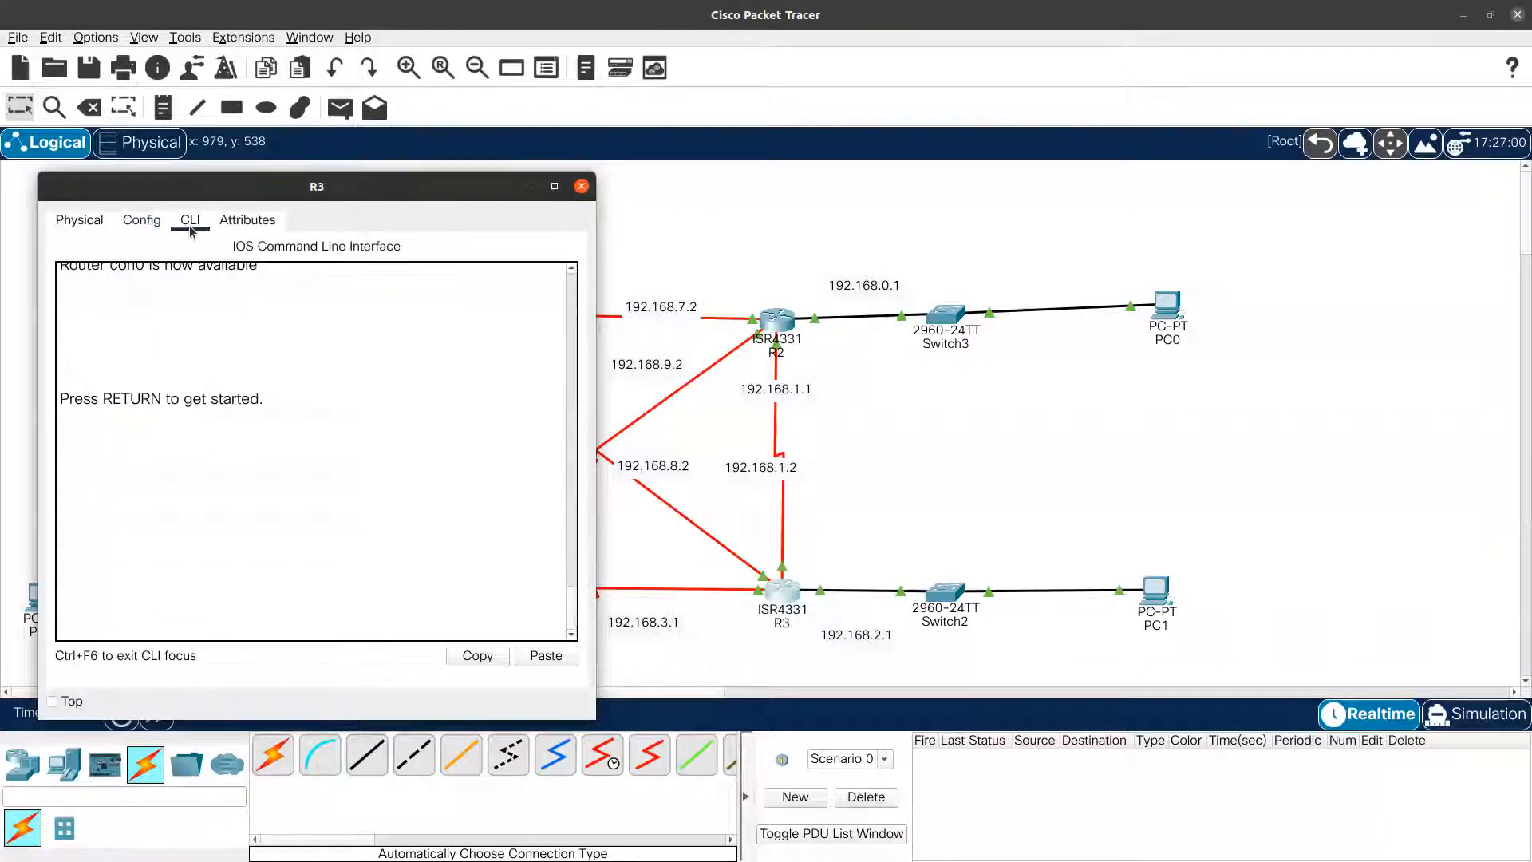
key("Return")
key("Return")
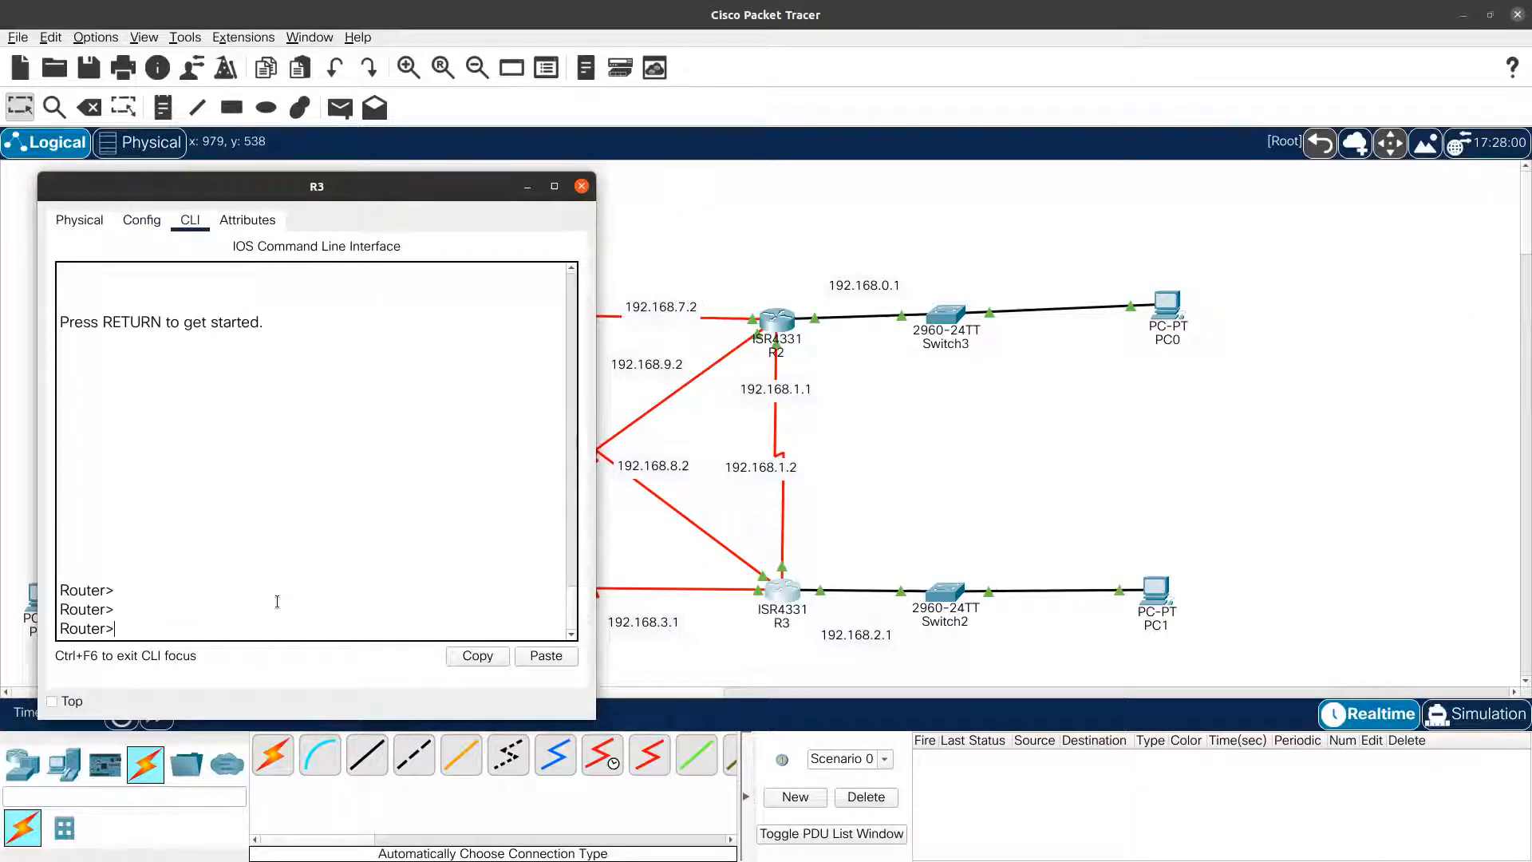
Enter privileged and global configuration mode on R3 and start OSPF process 30.
type("enable")
key("Return")
key("Return")
type("c")
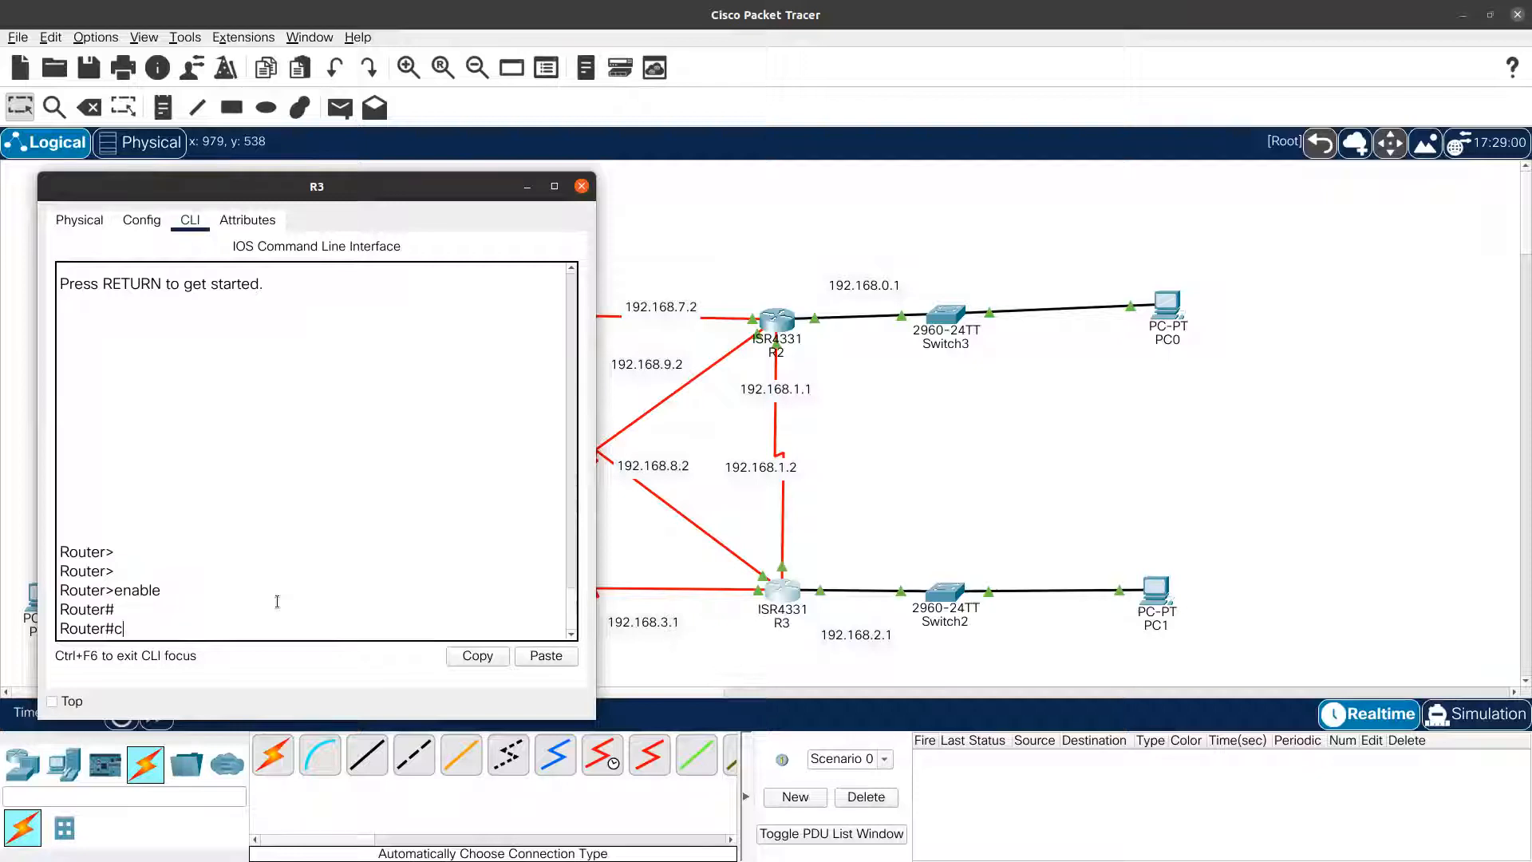
type("onf")
key("Tab")
type("ter")
key("Tab")
key("Return")
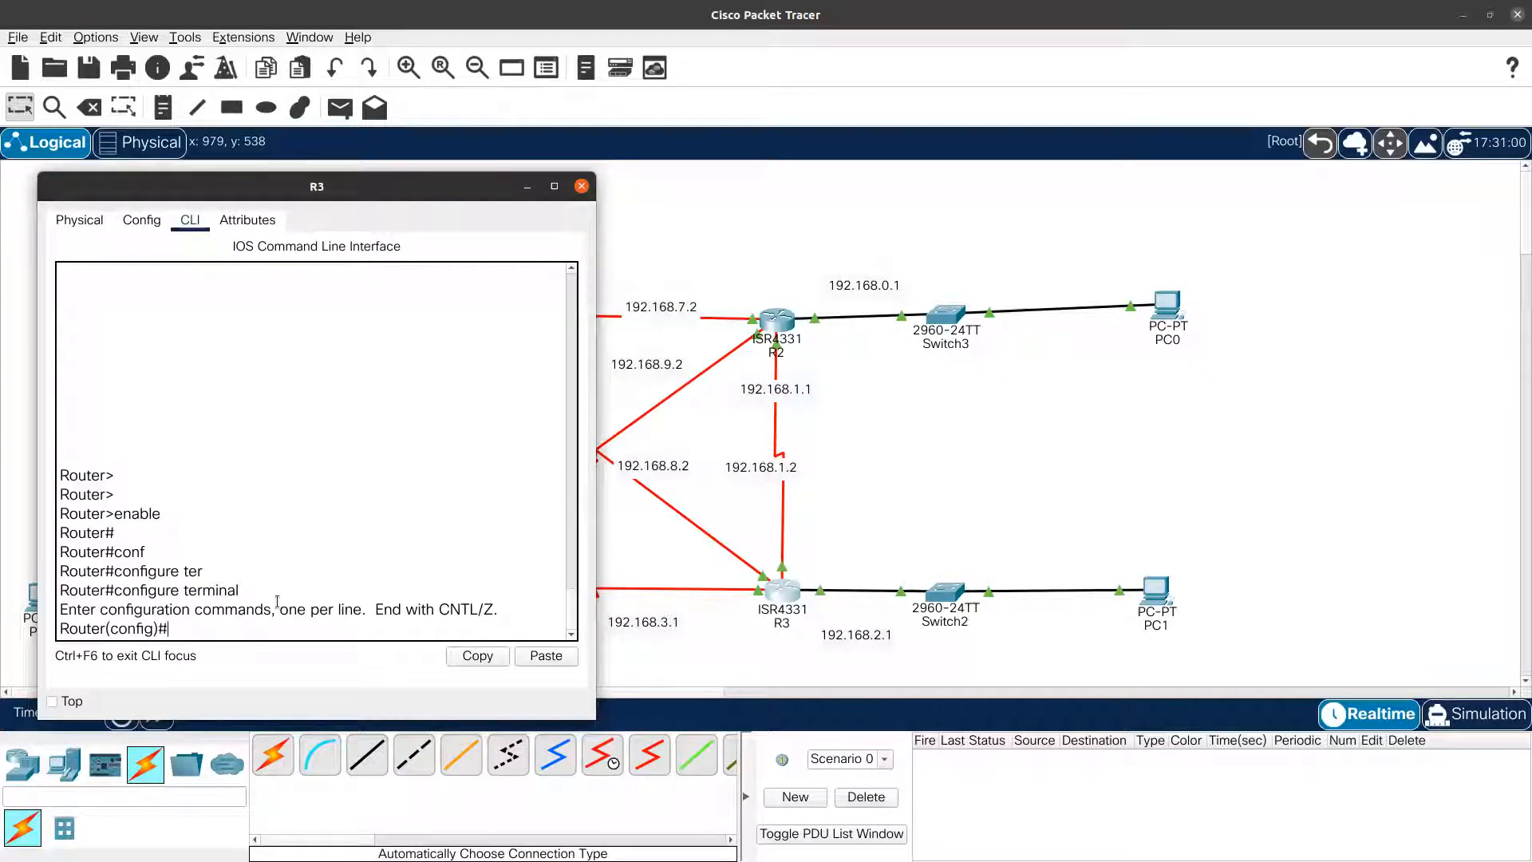
type("router ospf 30")
key("Return")
Add network 192.168.2.0 255.255.255.0 in area 0 to R3's OSPF process.
type("net")
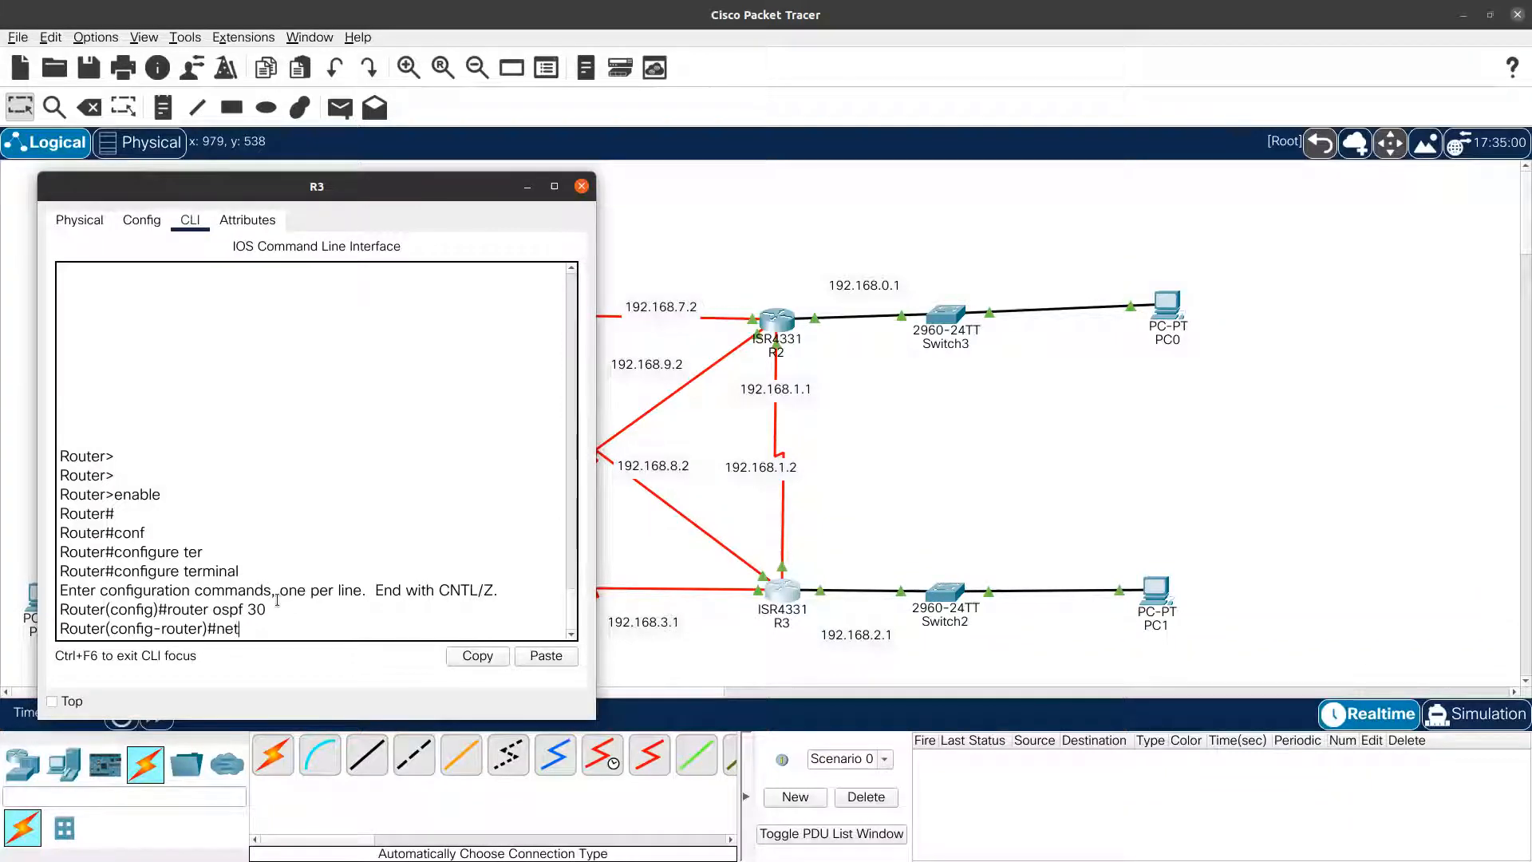
type("we")
type("ork 1")
type("92.168")
type(".")
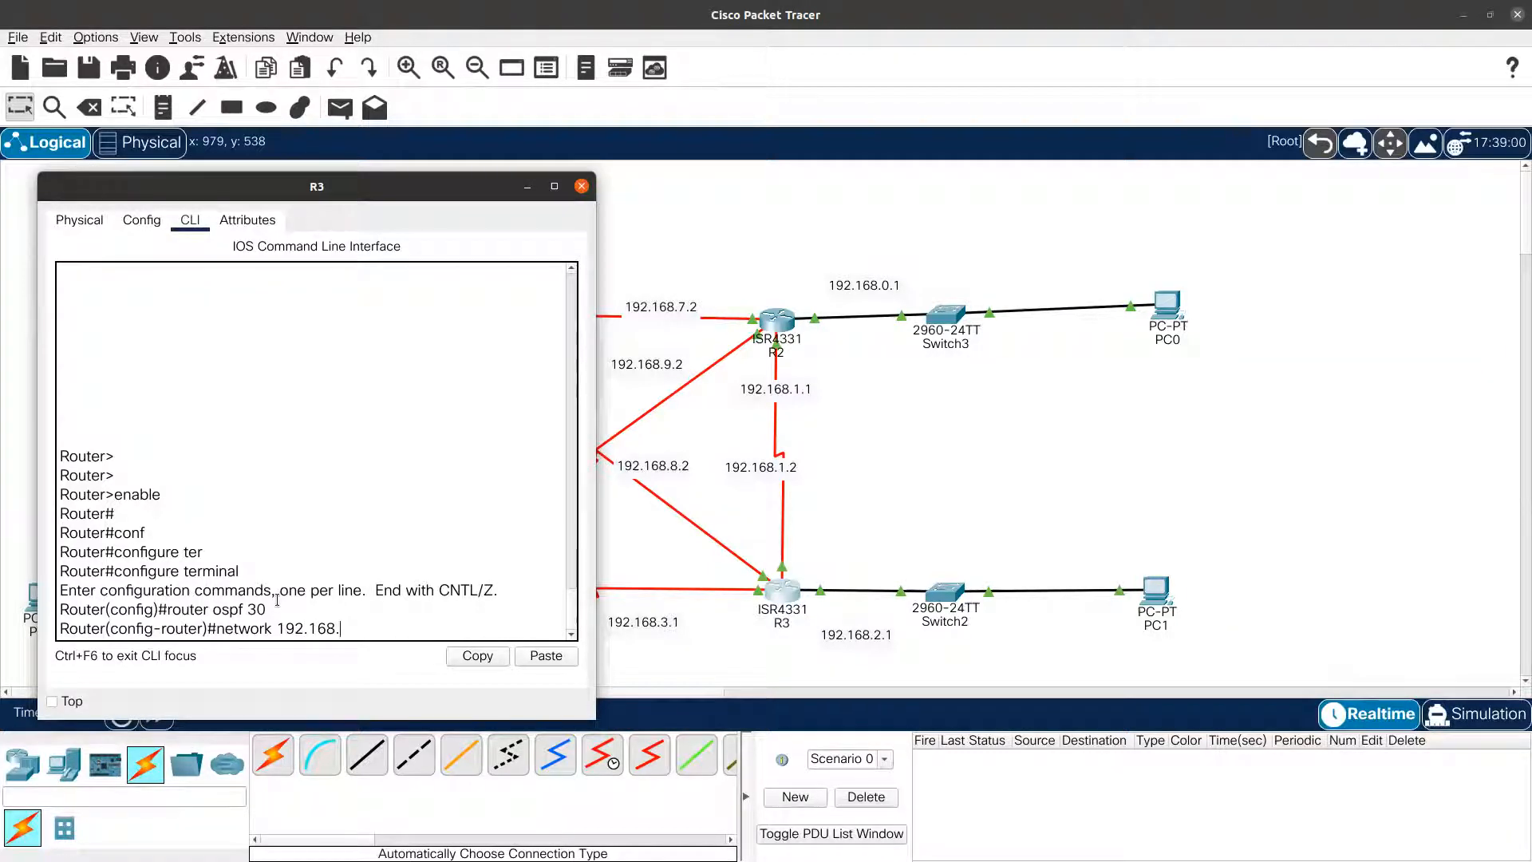
type("2.0 255.255")
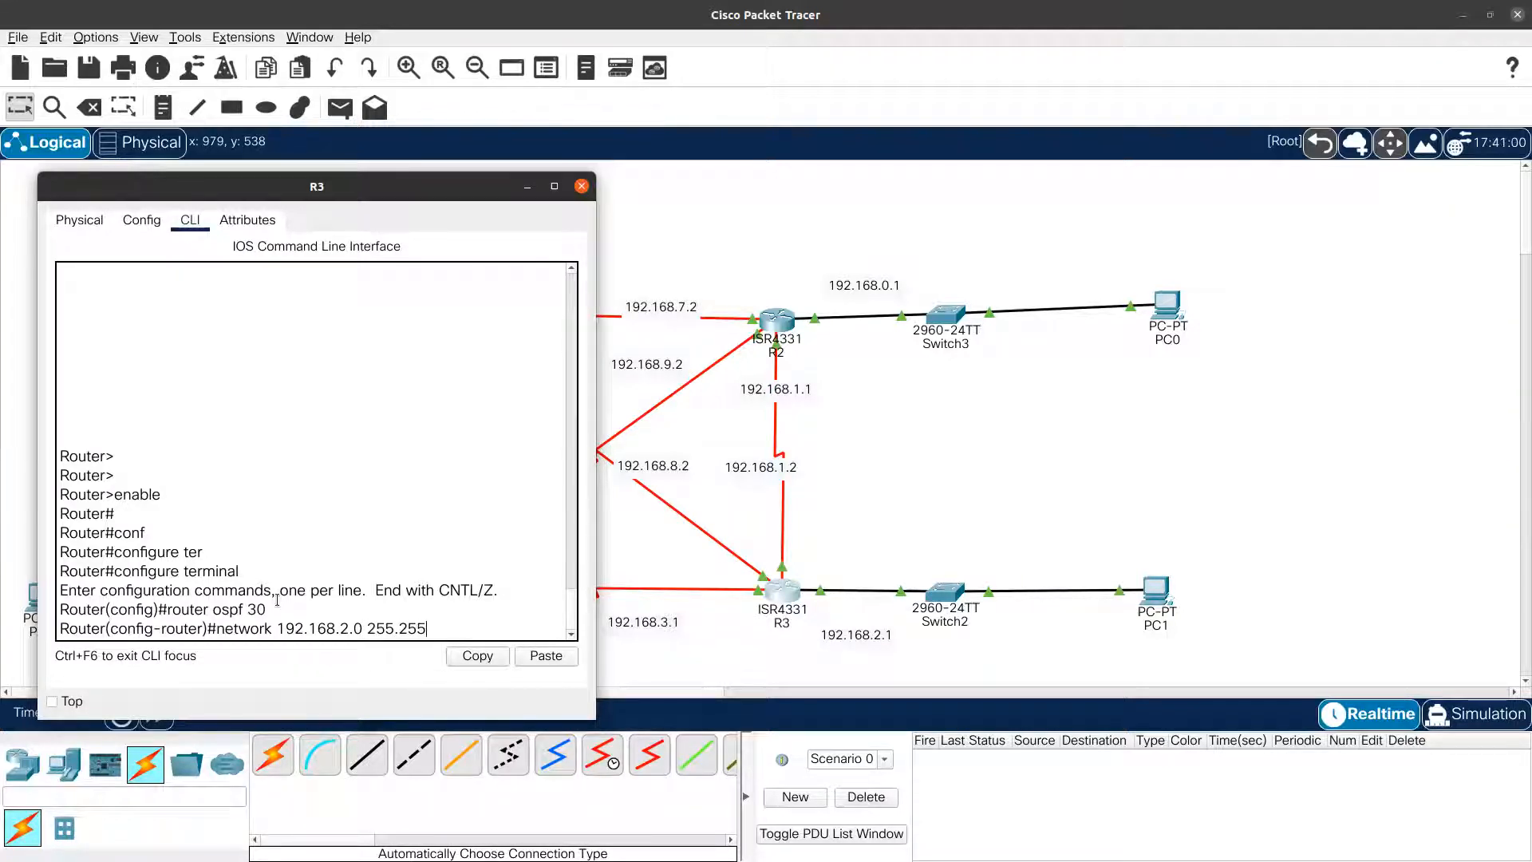
type(".255.0")
key("Return")
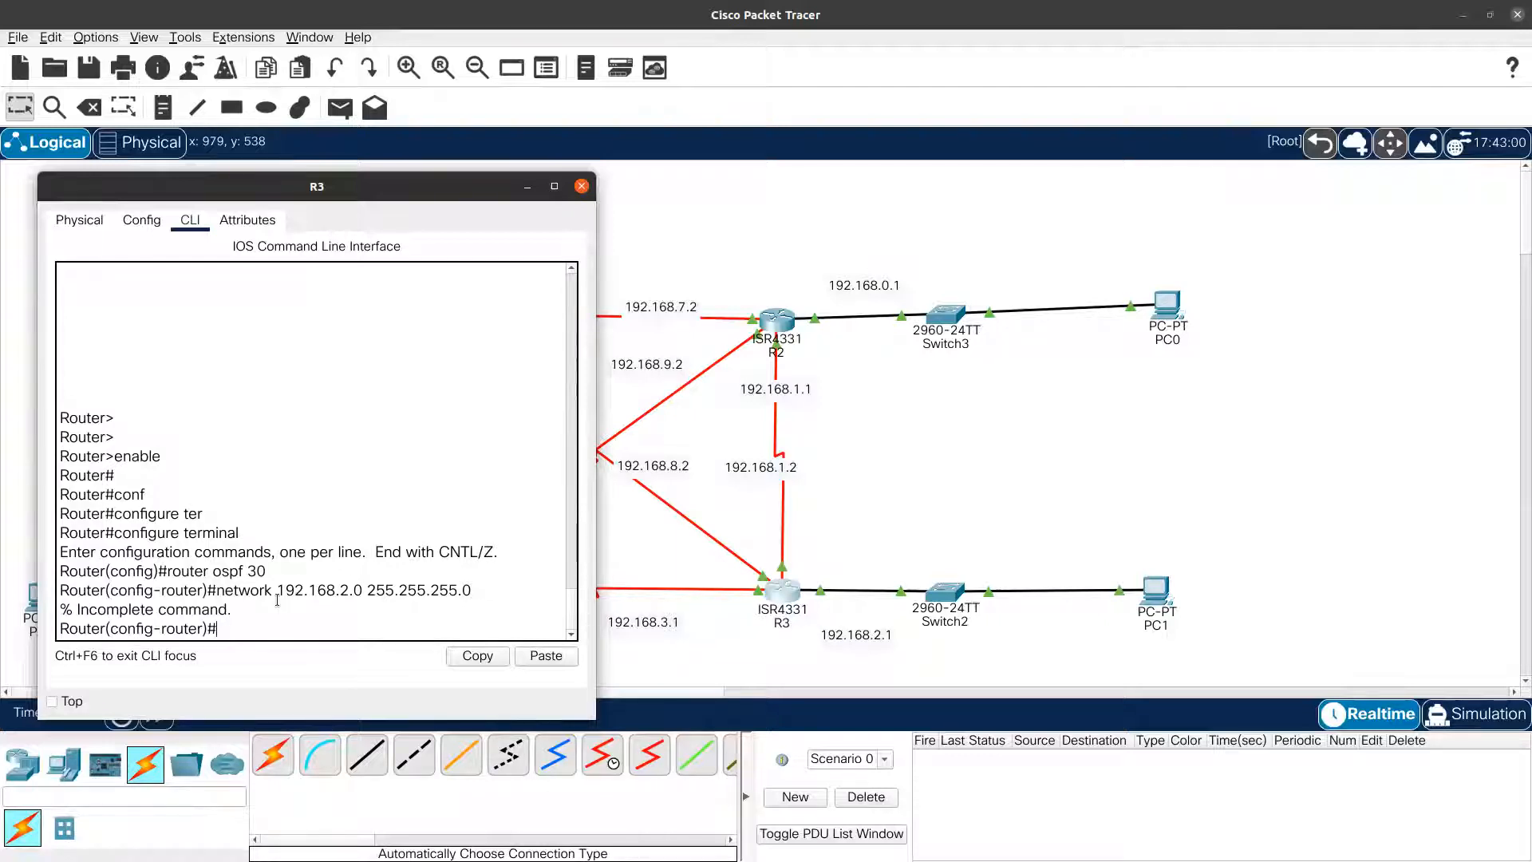
key("Up")
type("area 0")
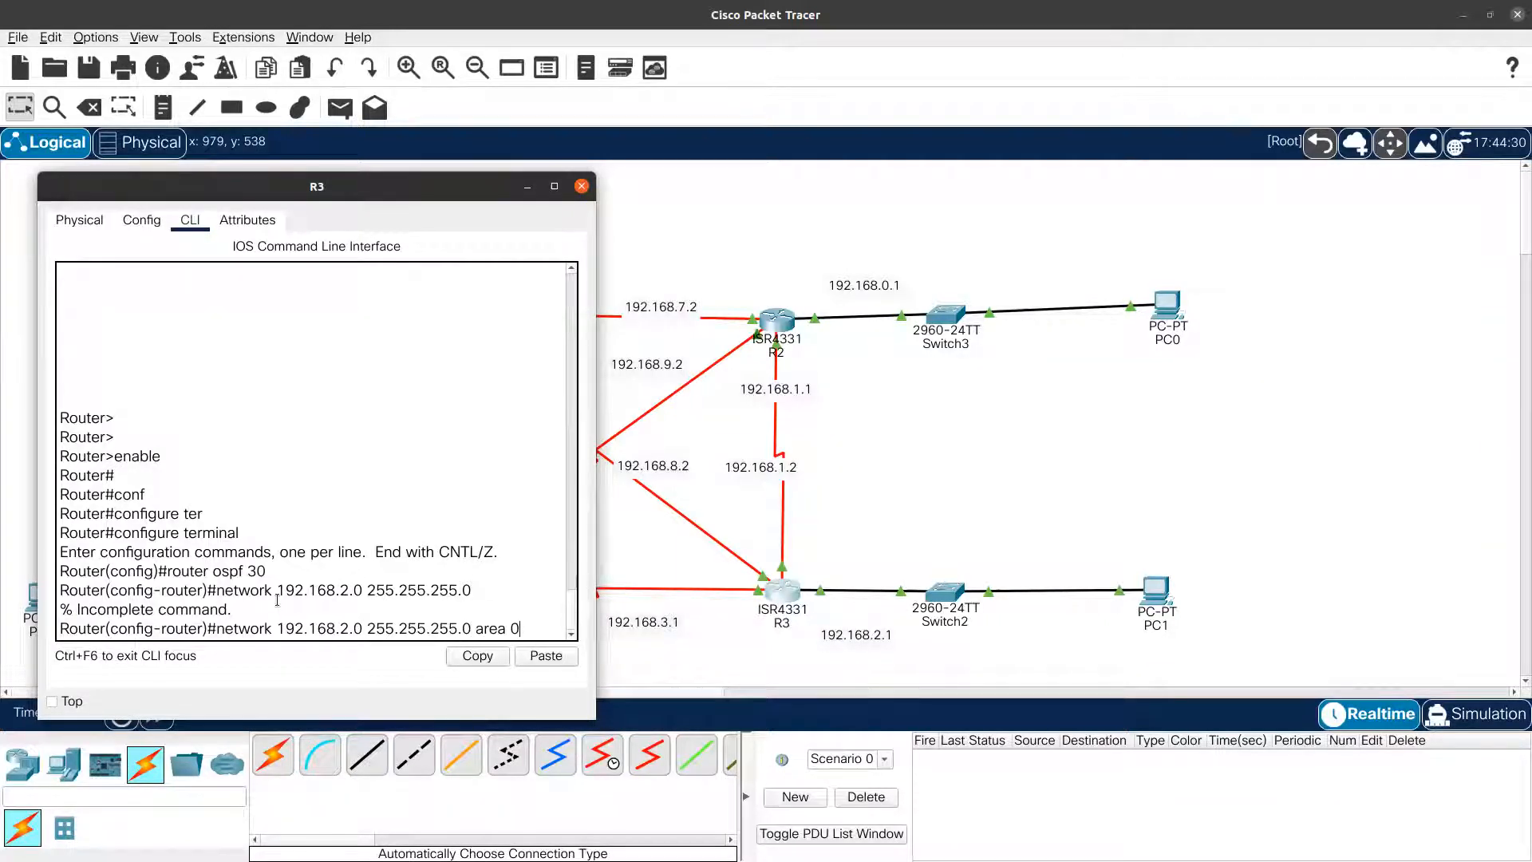
key("Return")
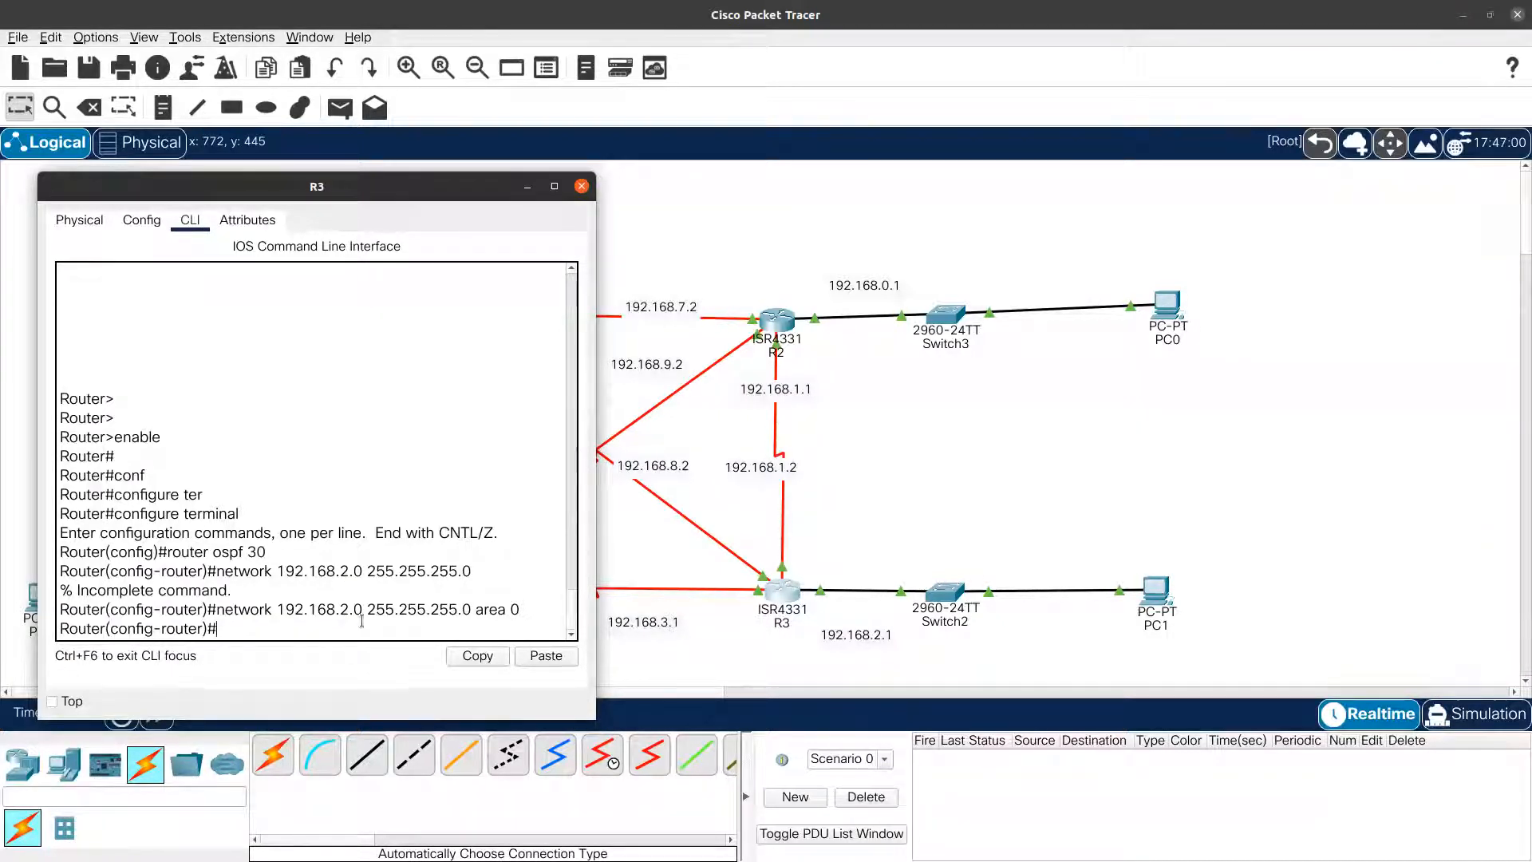
Add network 192.168.1.0 255.255.255.0 in area 0 to R3's OSPF process.
key("Up")
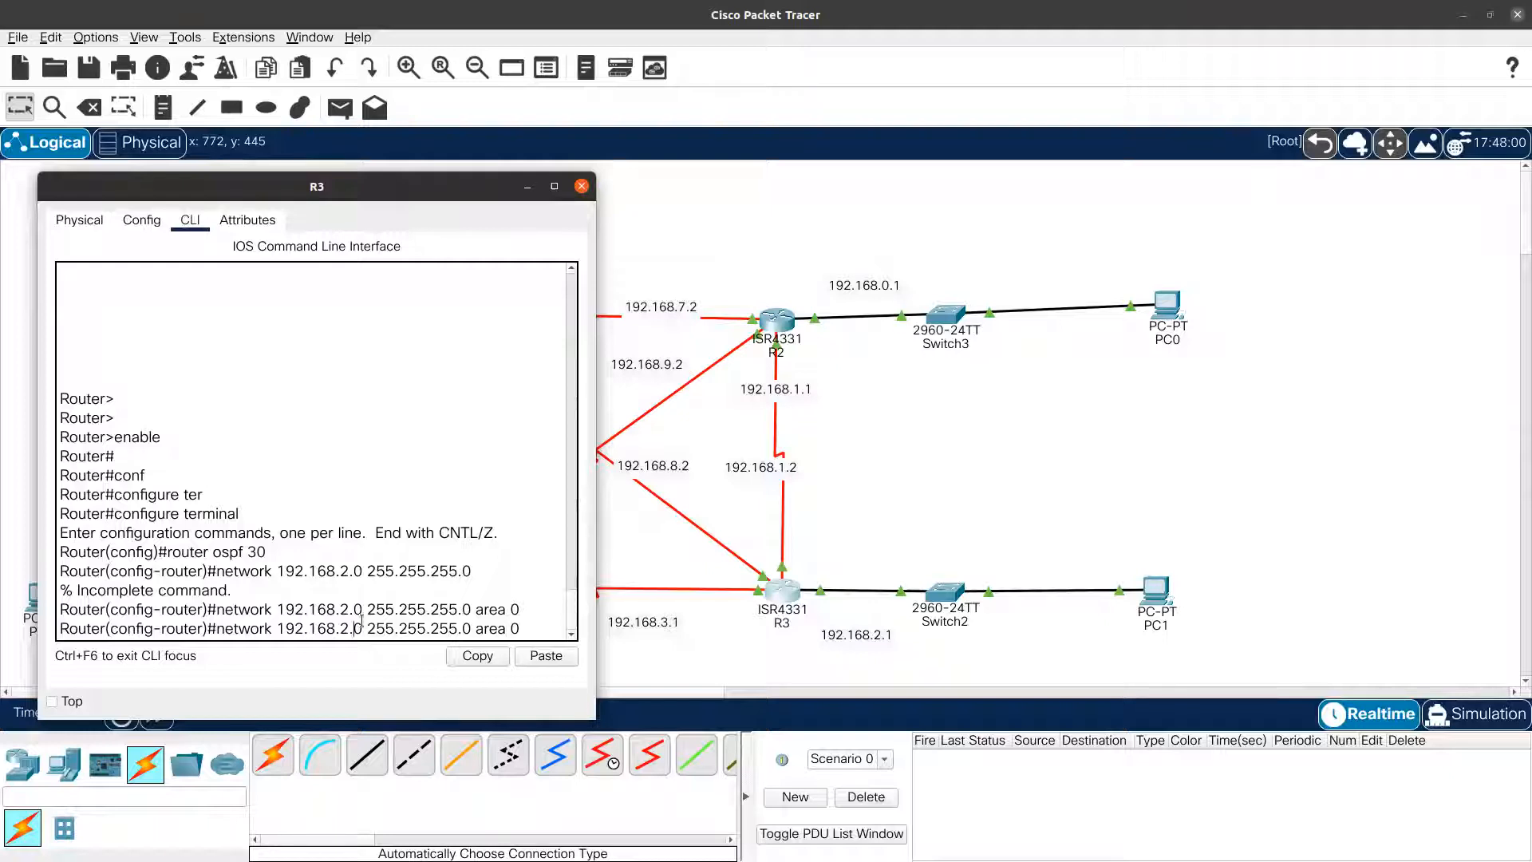
key("Left")
key("BackSpace")
type("1")
key("Return")
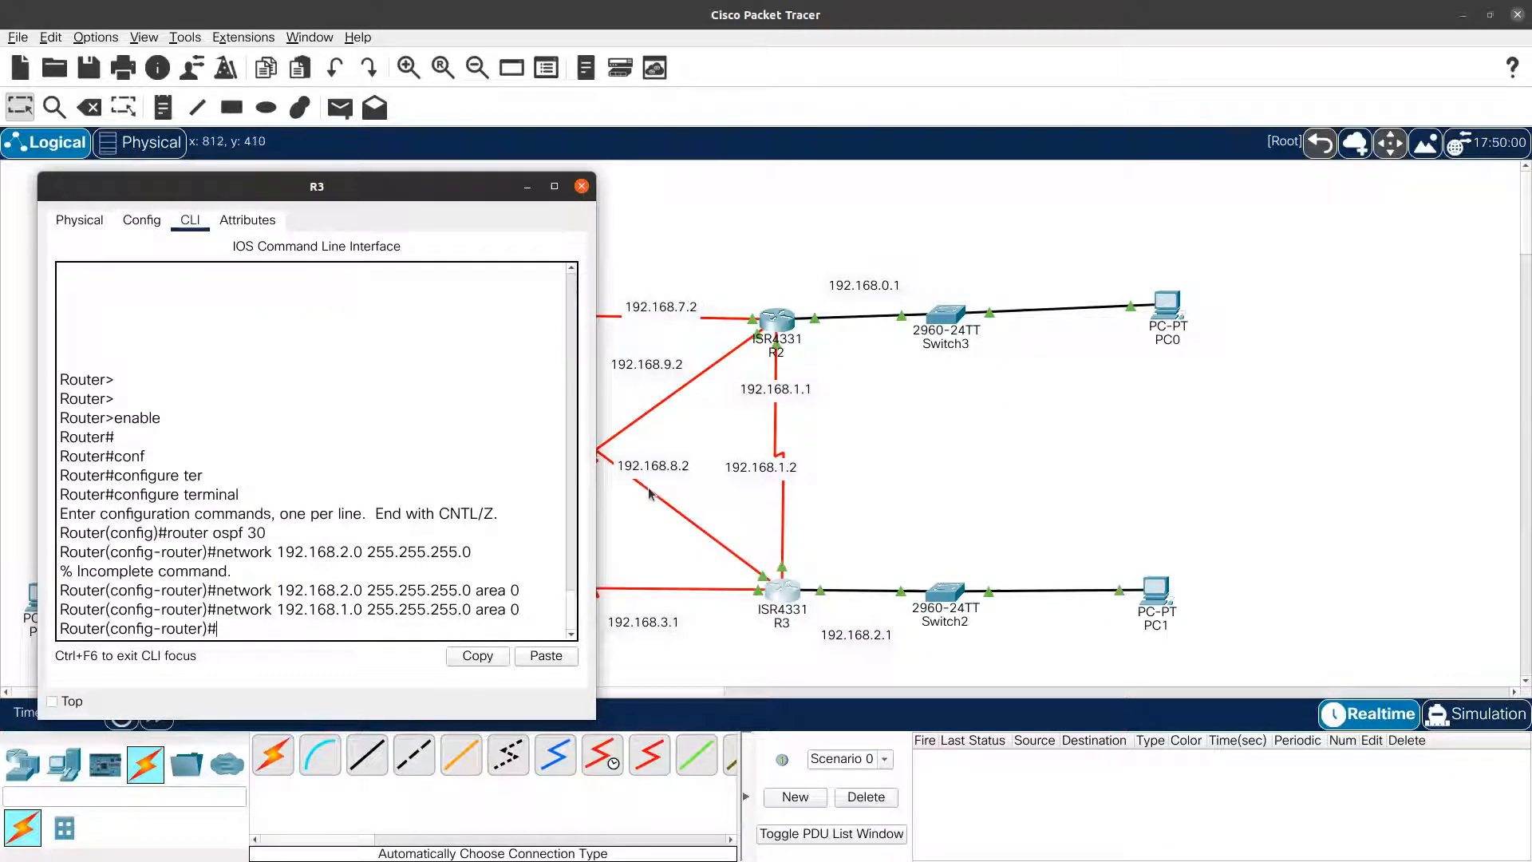
Add network 192.168.8.0 255.255.255.0 in area 0 to R3's OSPF process.
key("Up")
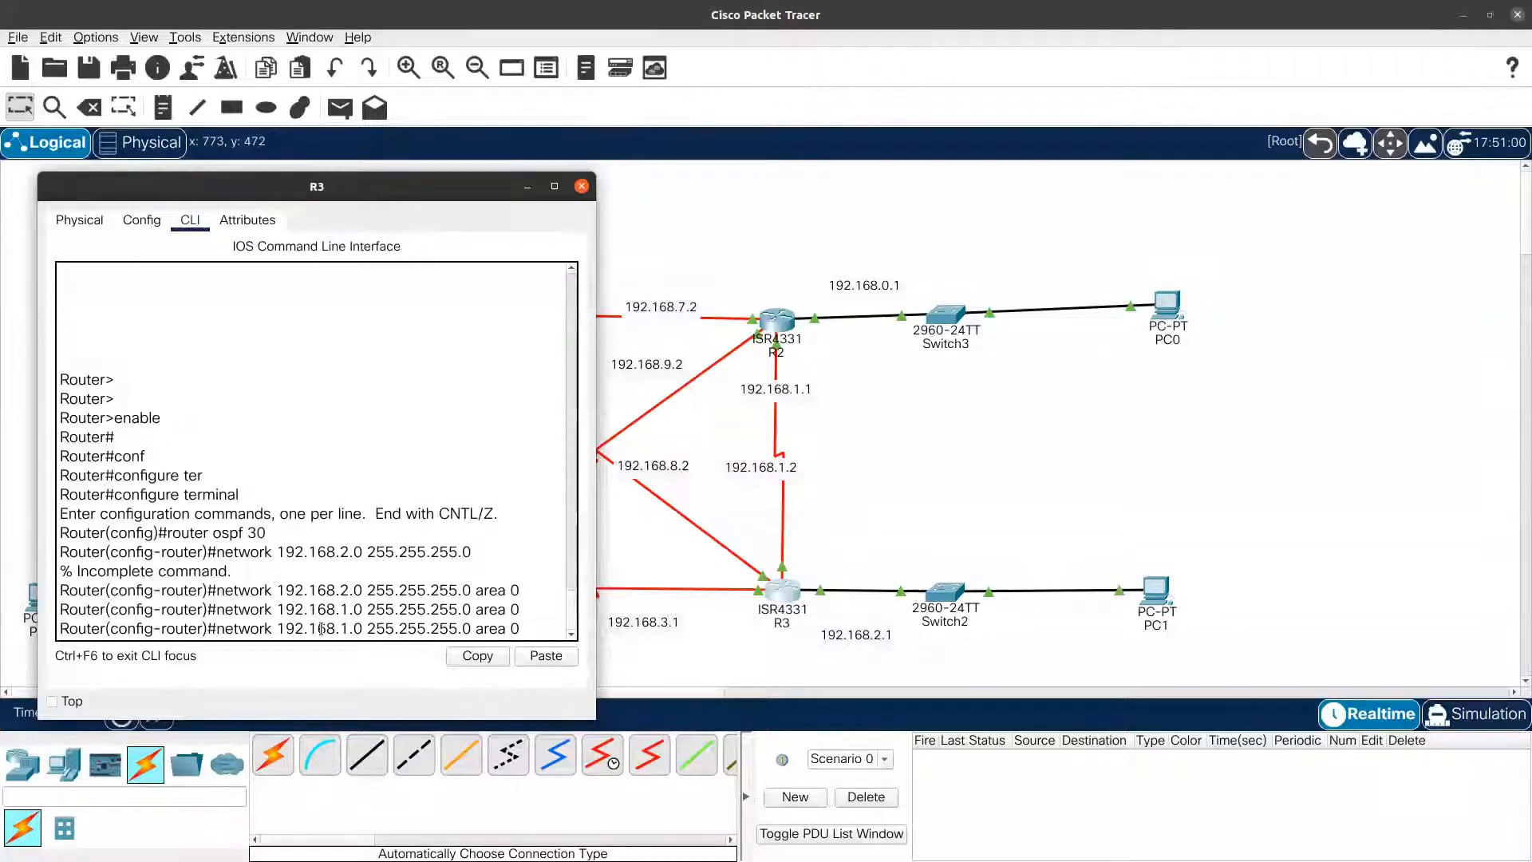
key("Left")
key("Left")
key("Left")
key("Left")
key("Left")
key("Left")
key("Left")
key("Left")
key("Left")
key("Left")
key("Left")
key("Left")
key("Left")
key("Left")
key("Left")
key("Left")
key("Left")
key("Left")
key("Left")
key("Left")
key("BackSpace")
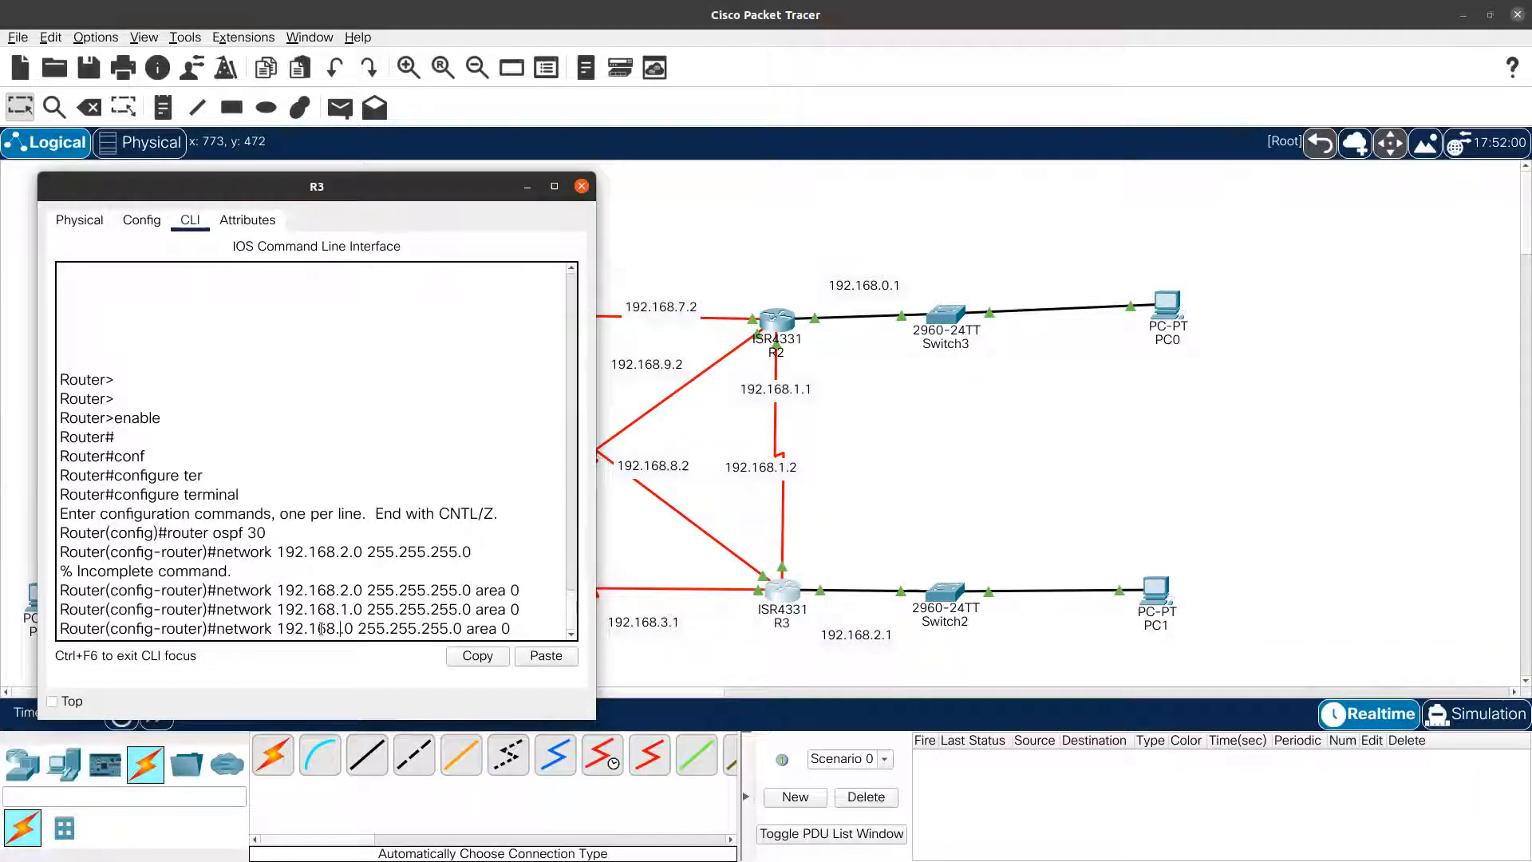
type("8.")
key("Return")
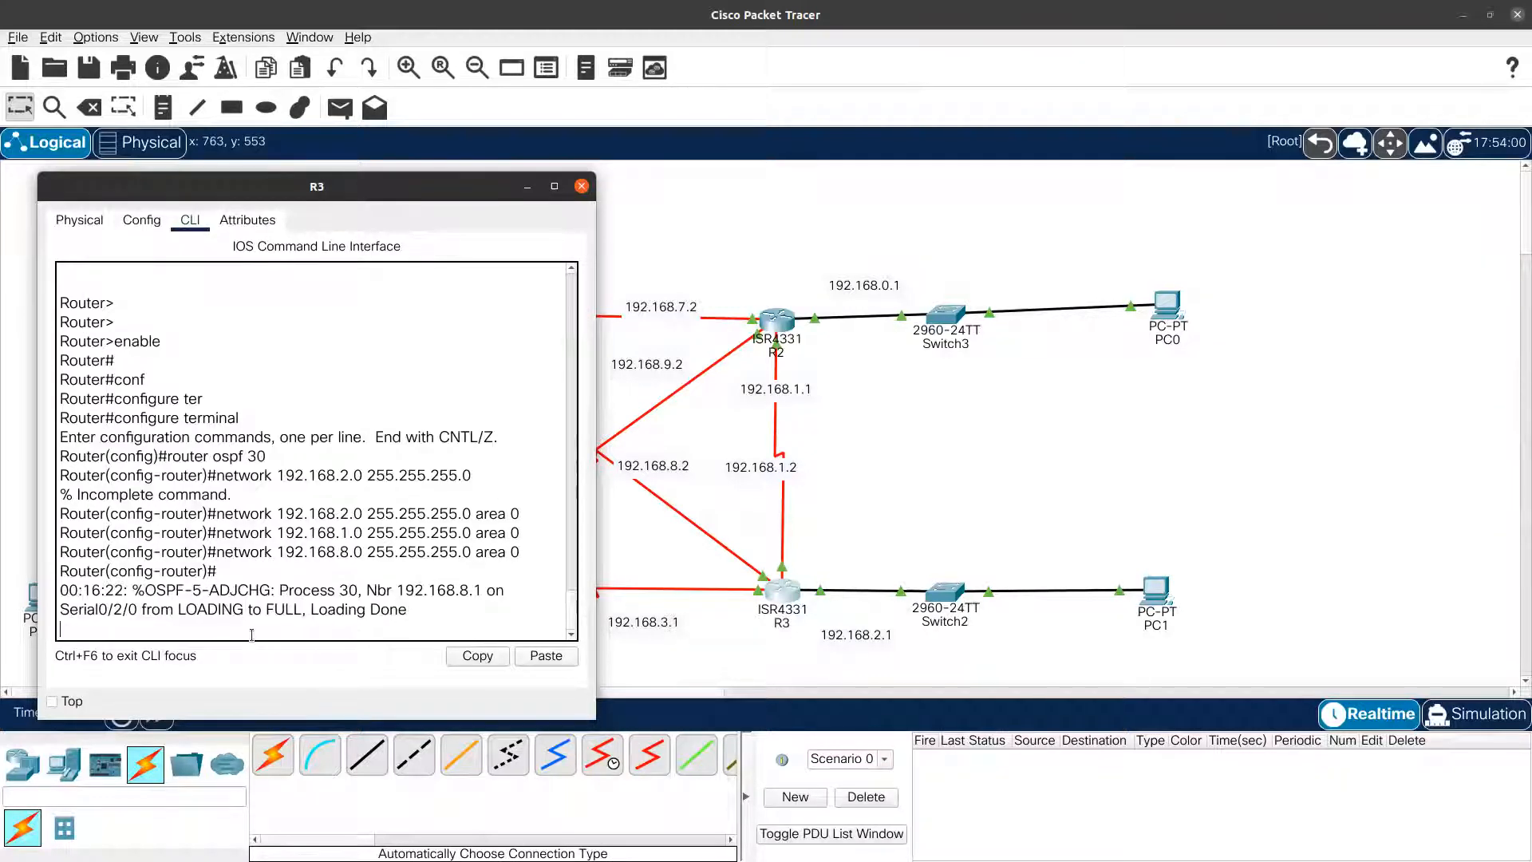
Add network 192.168.3.0 255.255.255.0 in area 0 to R3's OSPF process.
key("Return")
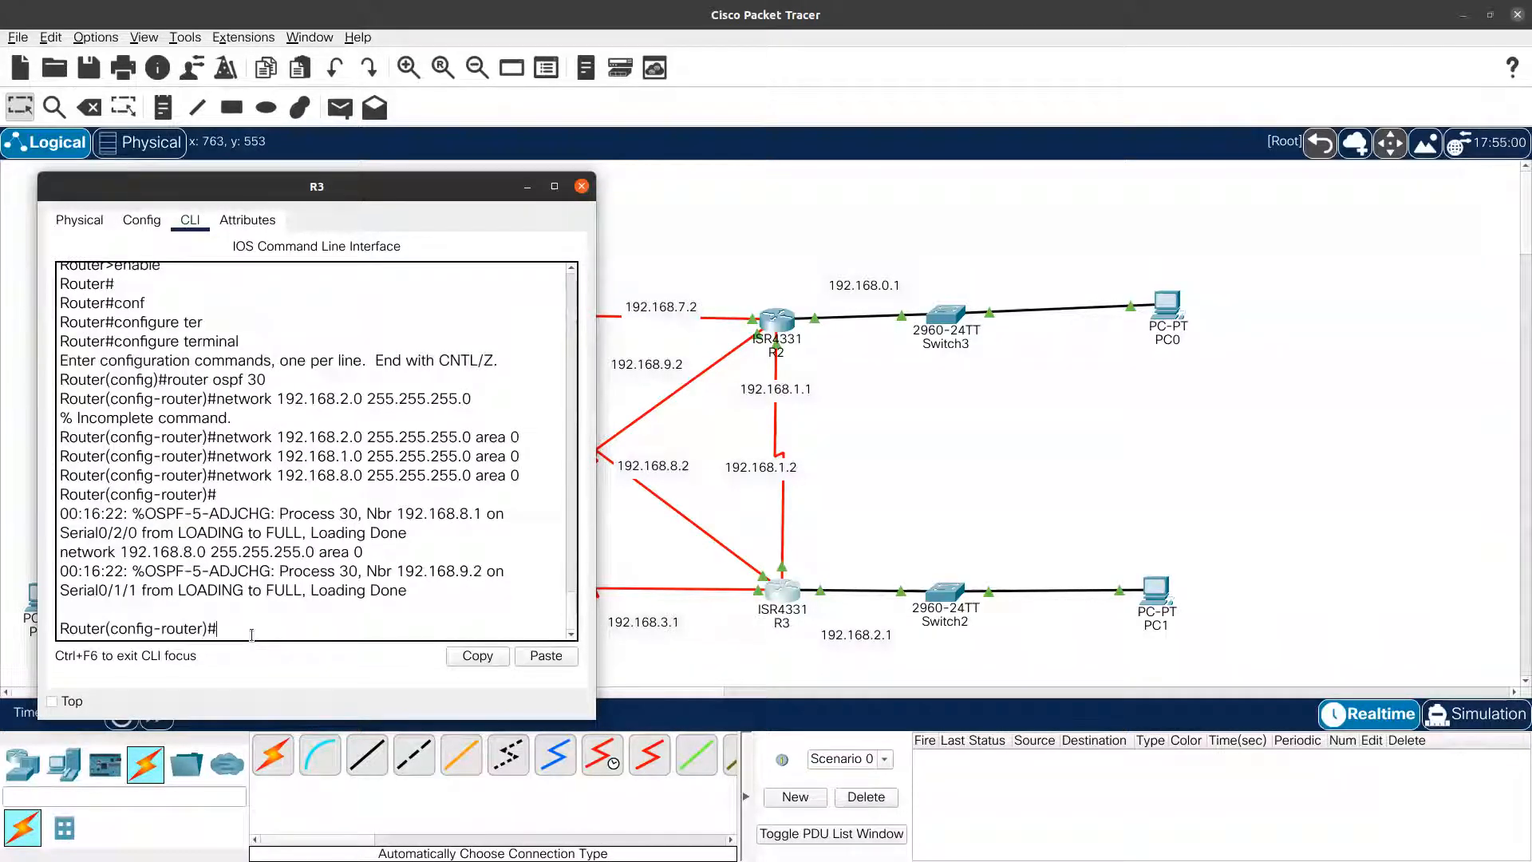
key("Up")
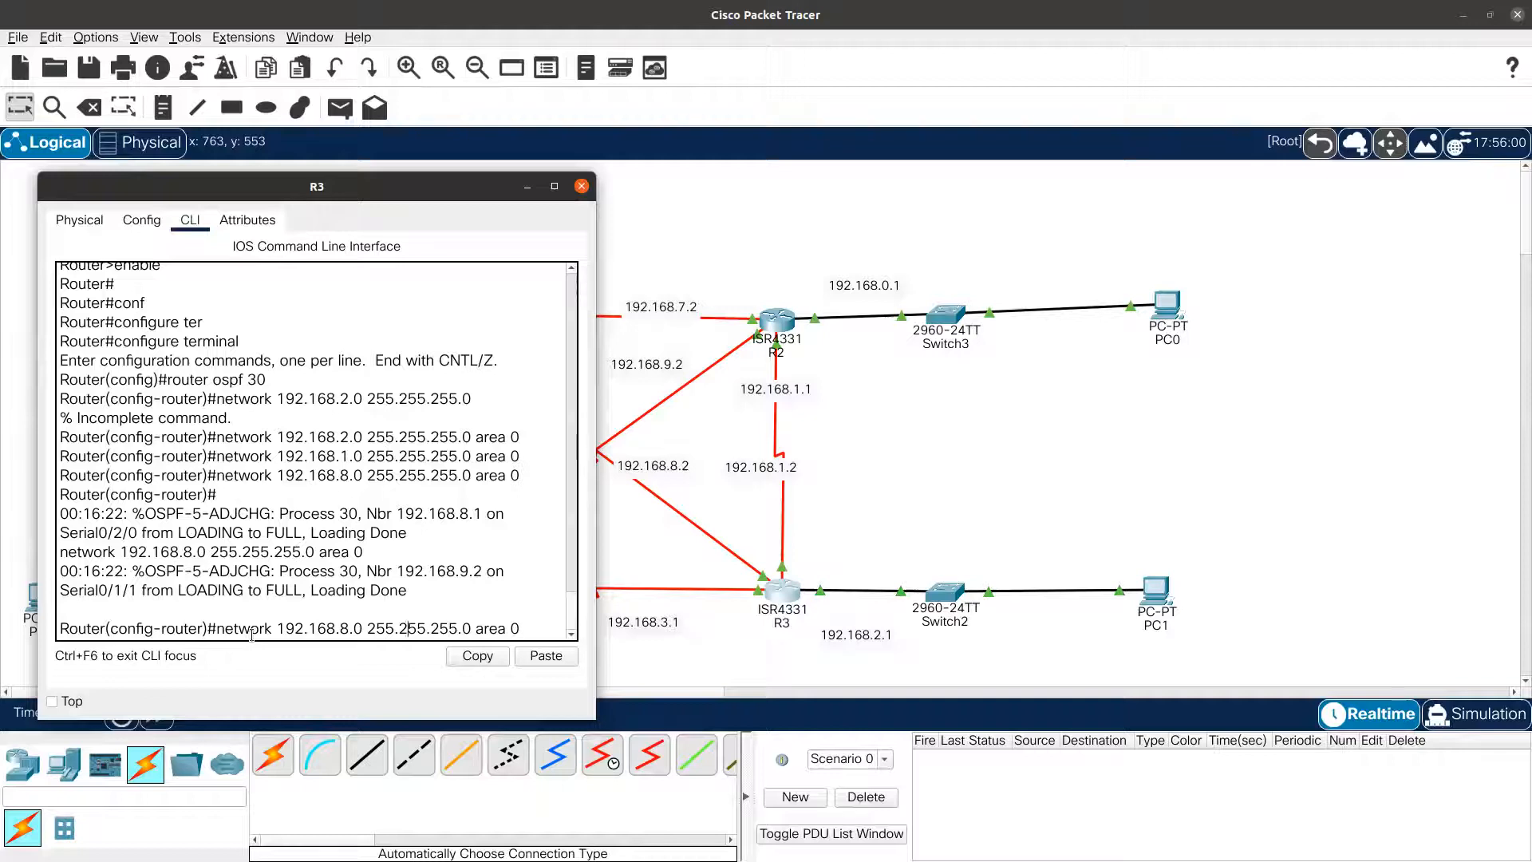
key("Left")
key("Left")
key("Left")
key("Left")
key("Left")
key("Left")
key("Left")
key("Left")
key("BackSpace")
type("3")
key("Return")
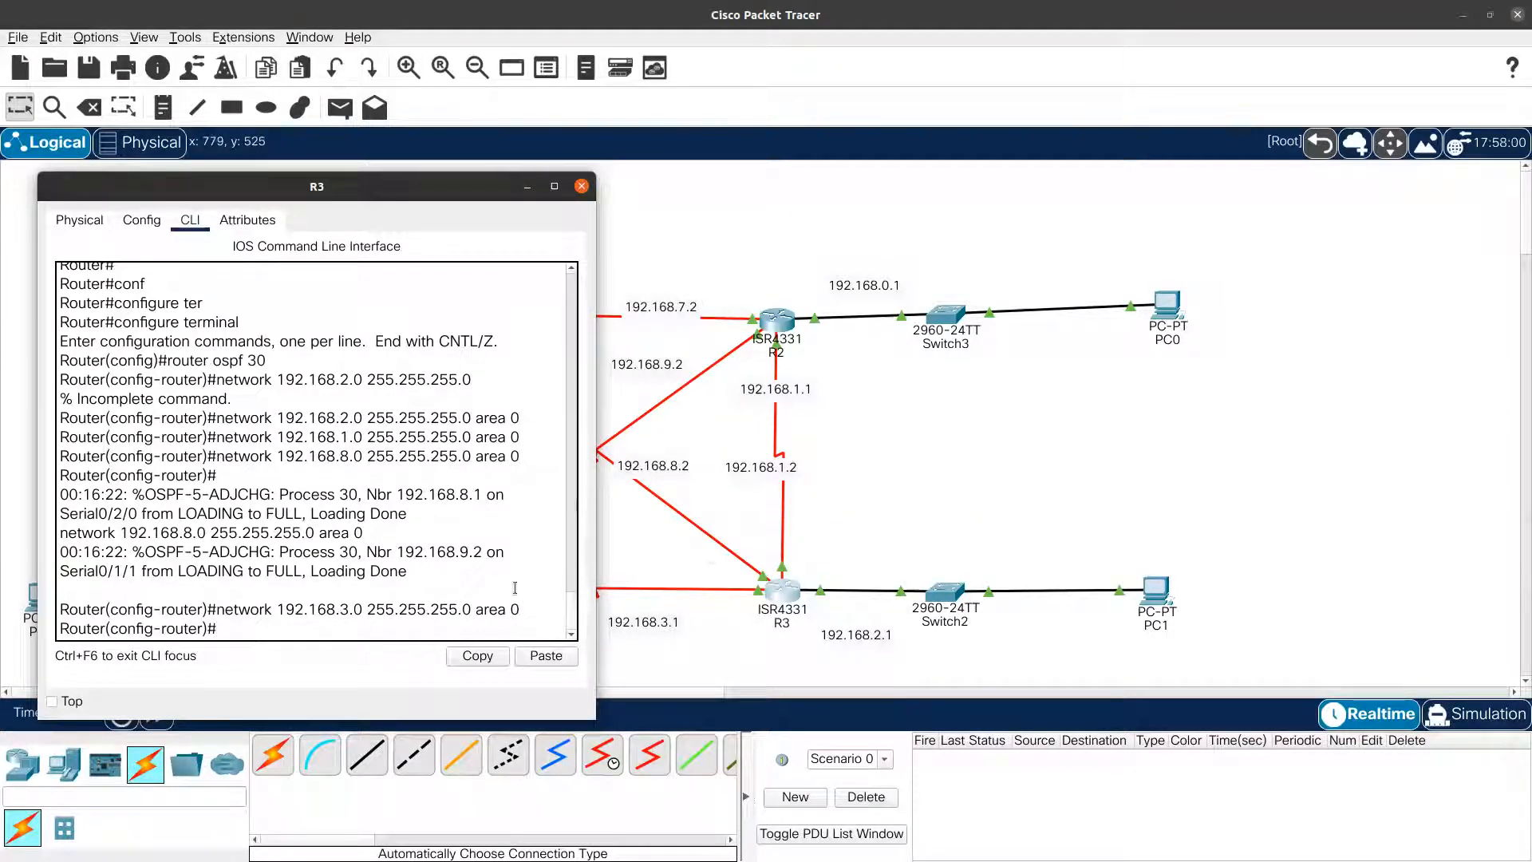
Exit R3's OSPF router configuration mode and close its device window.
type("exit")
key("Return")
key("Return")
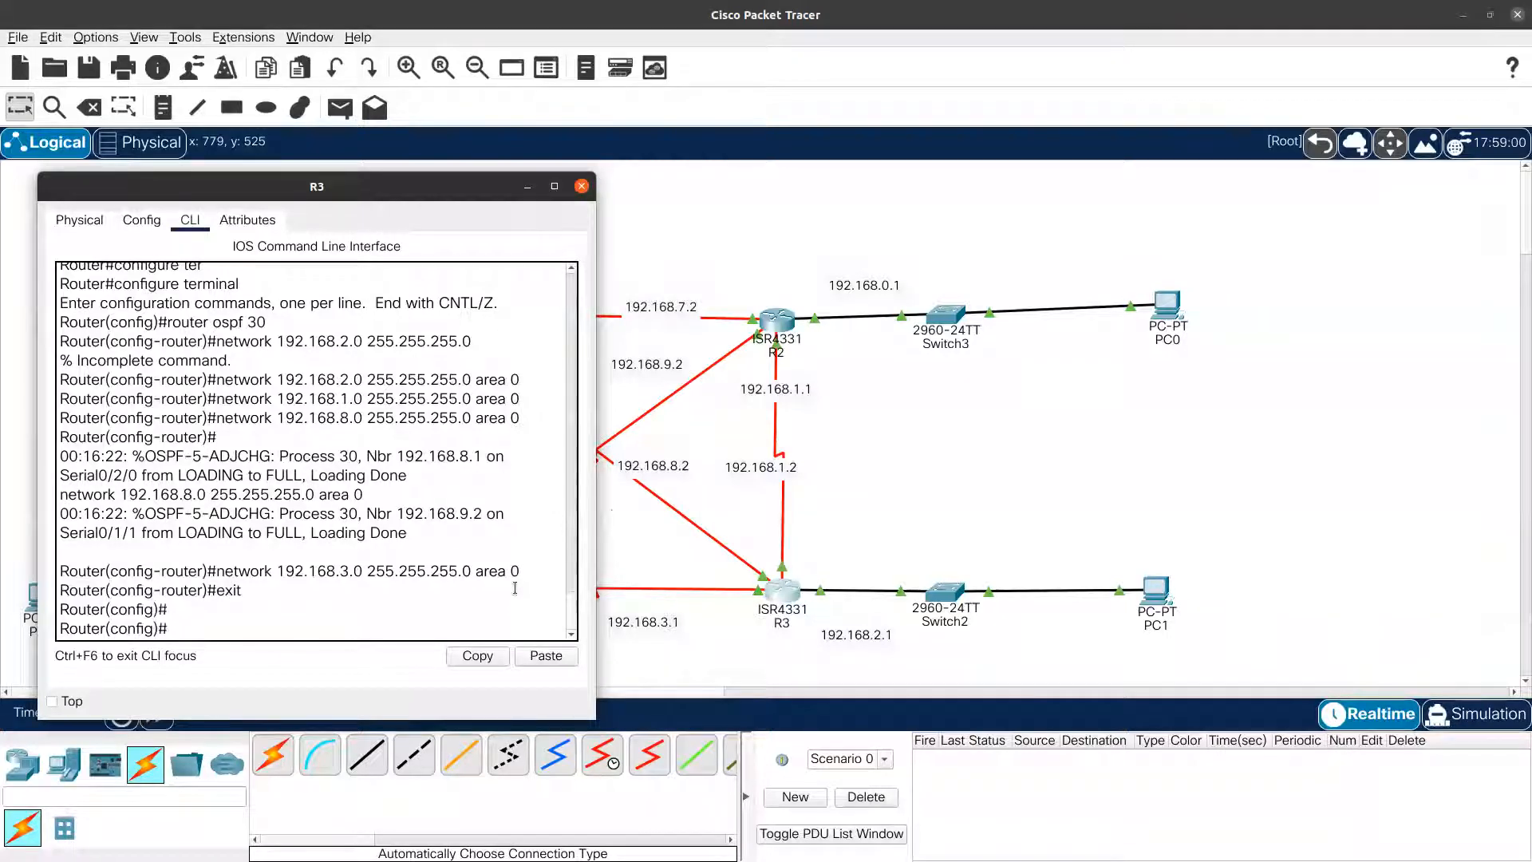
left_click(581, 187)
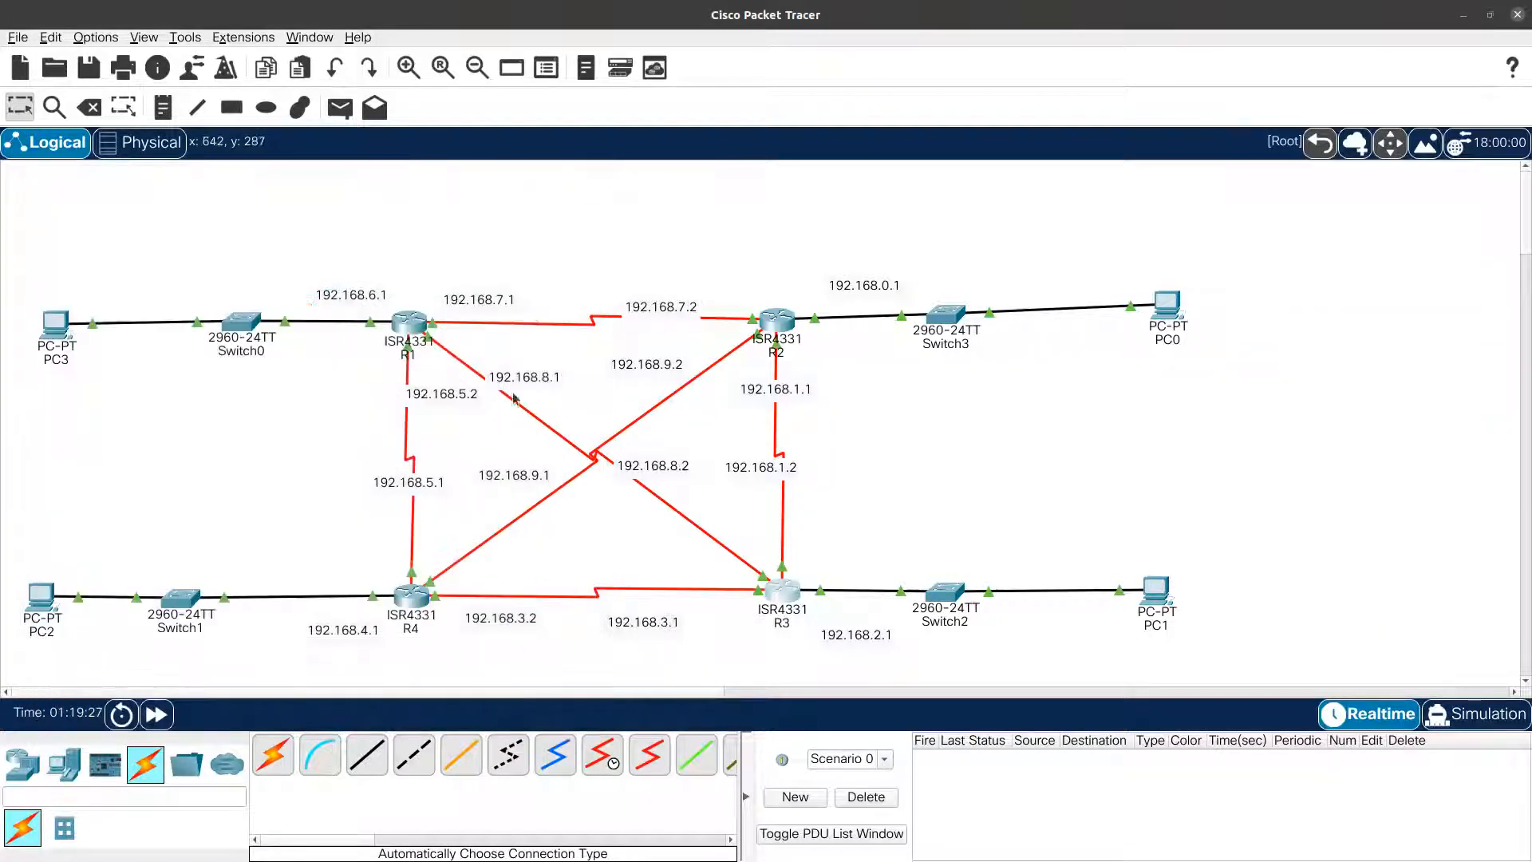
Open R4's command line and enter privileged mode followed by global configuration mode.
left_click(408, 599)
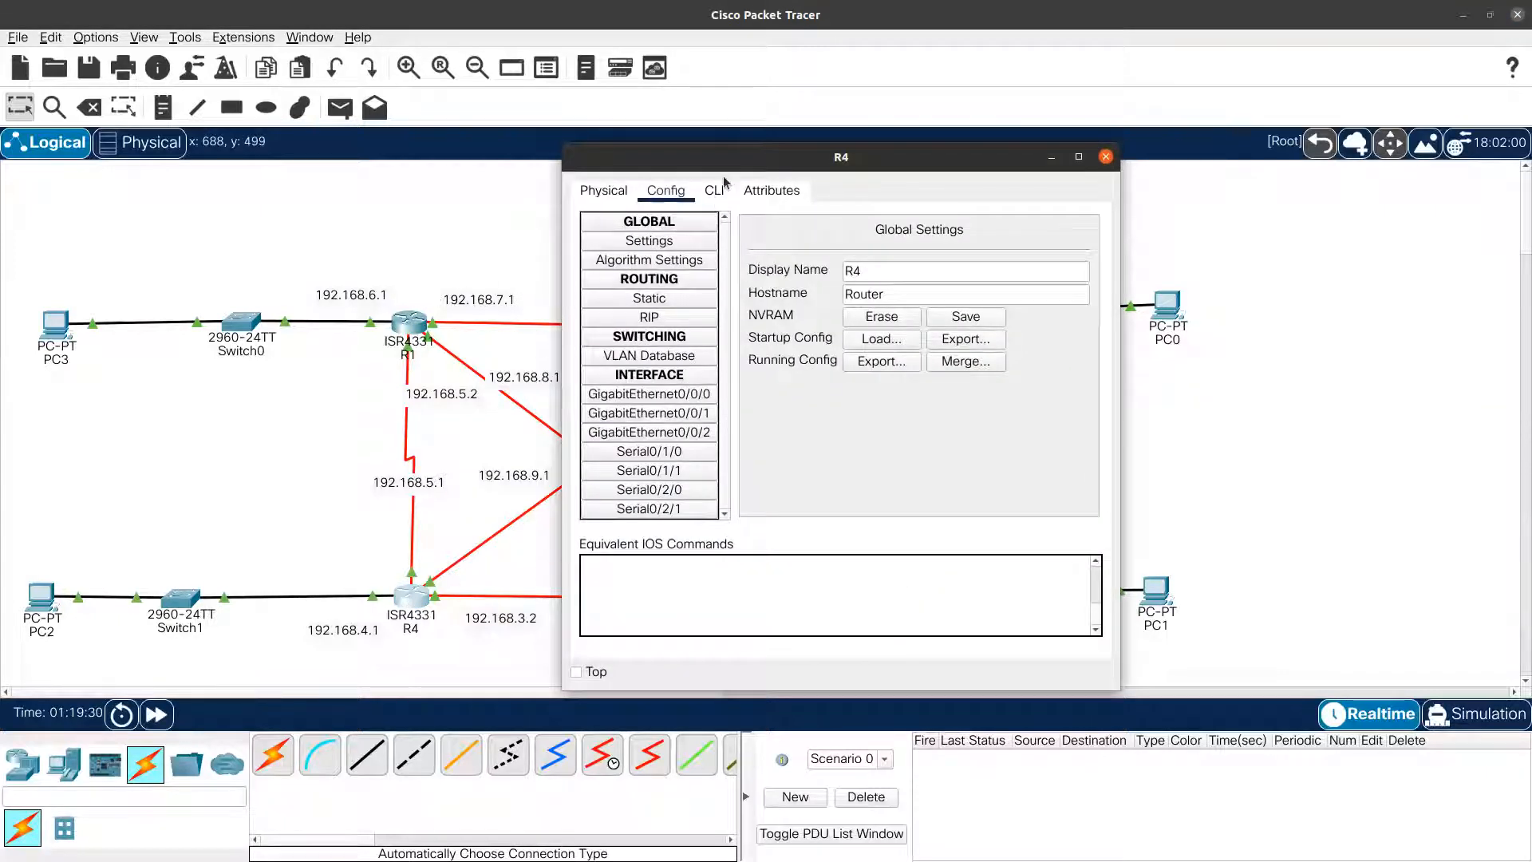
left_click(715, 194)
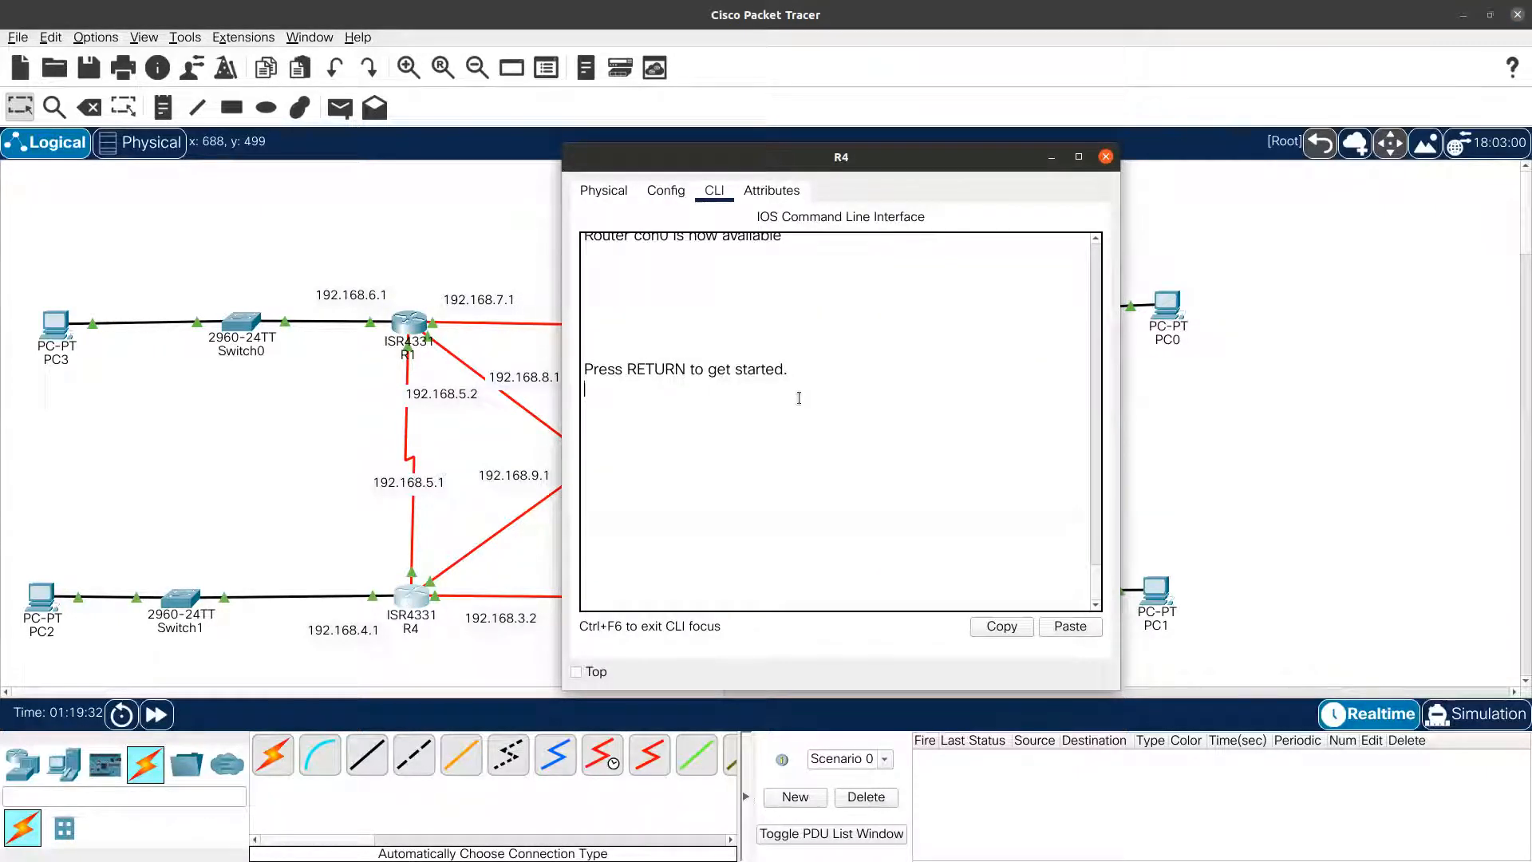
key("Return")
key("Return")
key("Return")
type("enable")
key("Return")
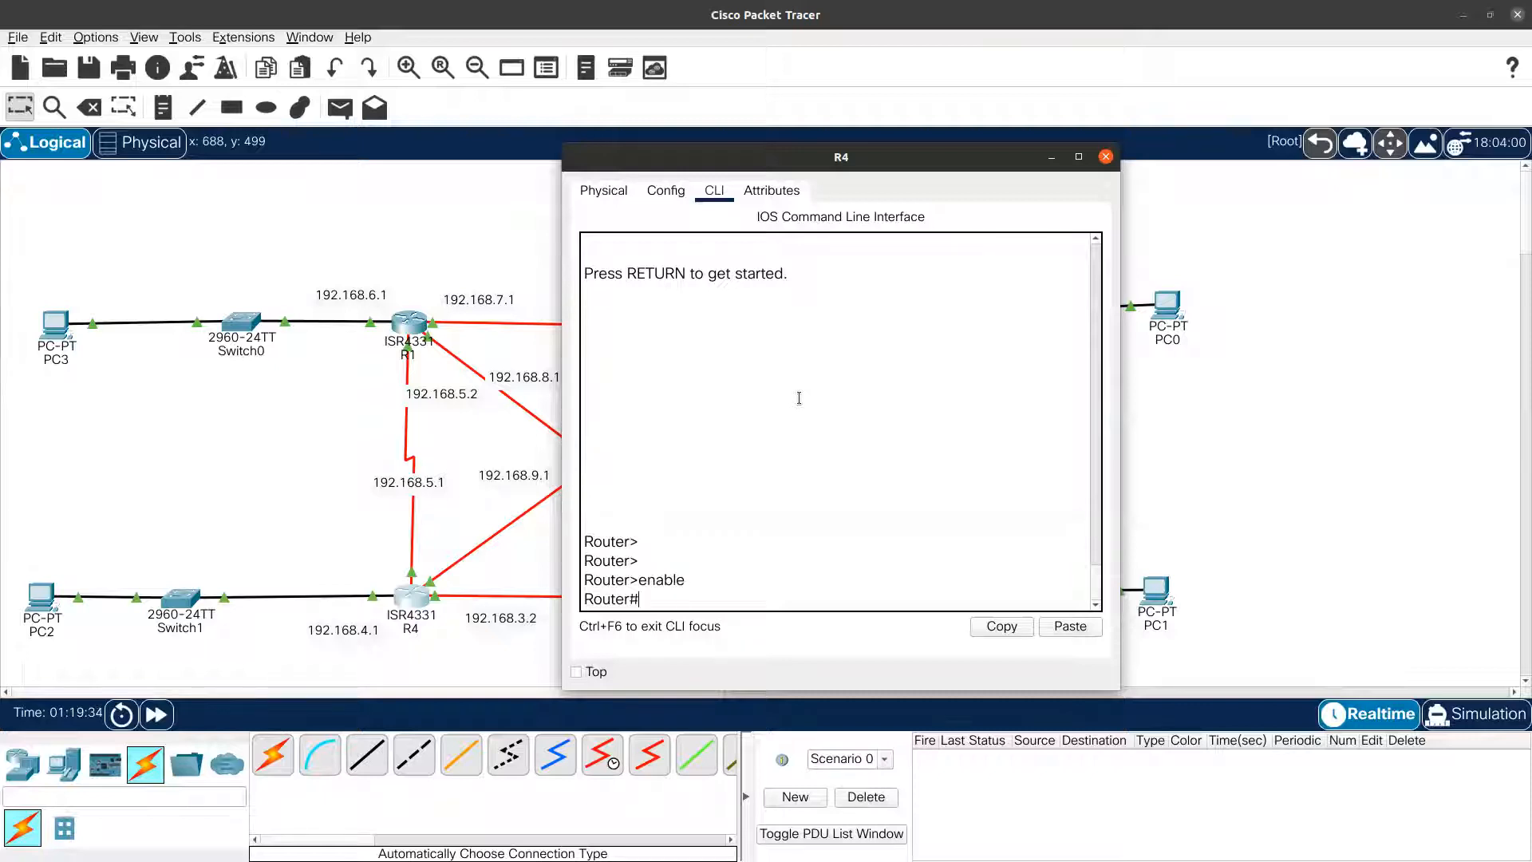
type("config")
key("Tab")
type("ter")
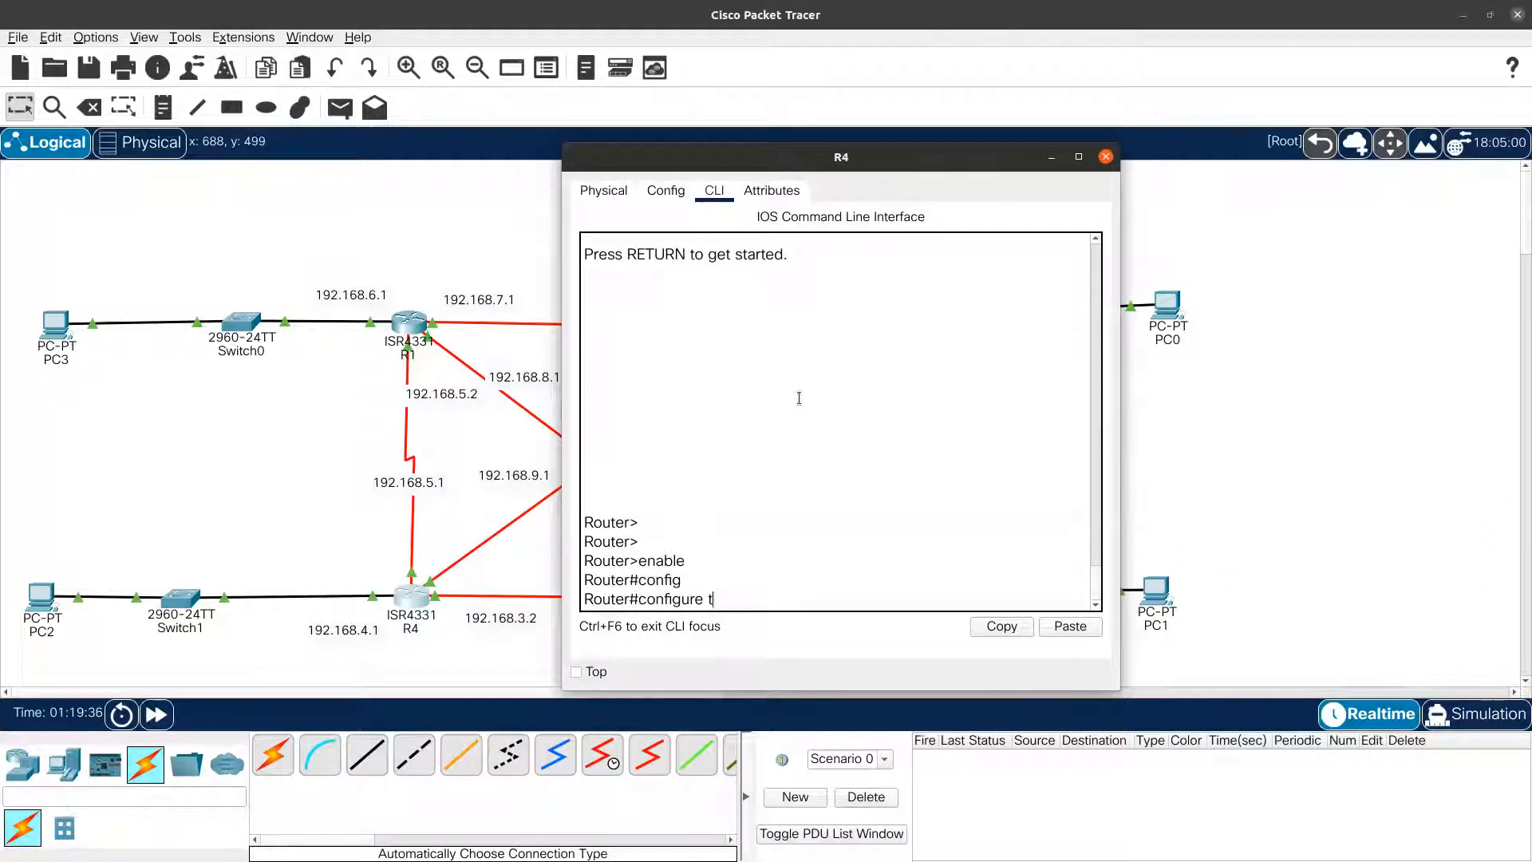
key("Tab")
key("Return")
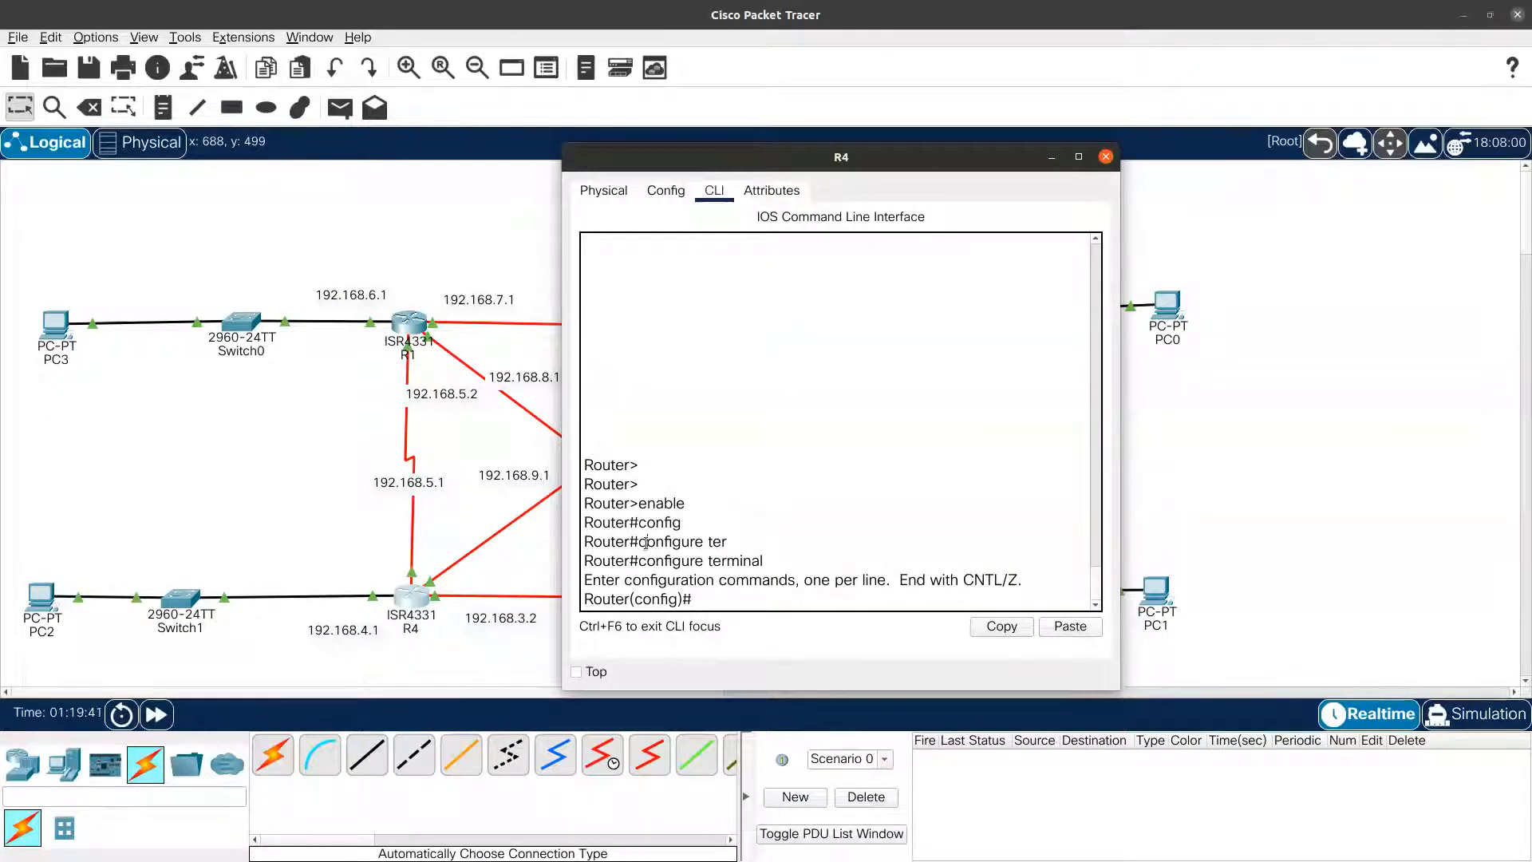
Start OSPF process 40 on R4.
left_click_drag(647, 543, 727, 543)
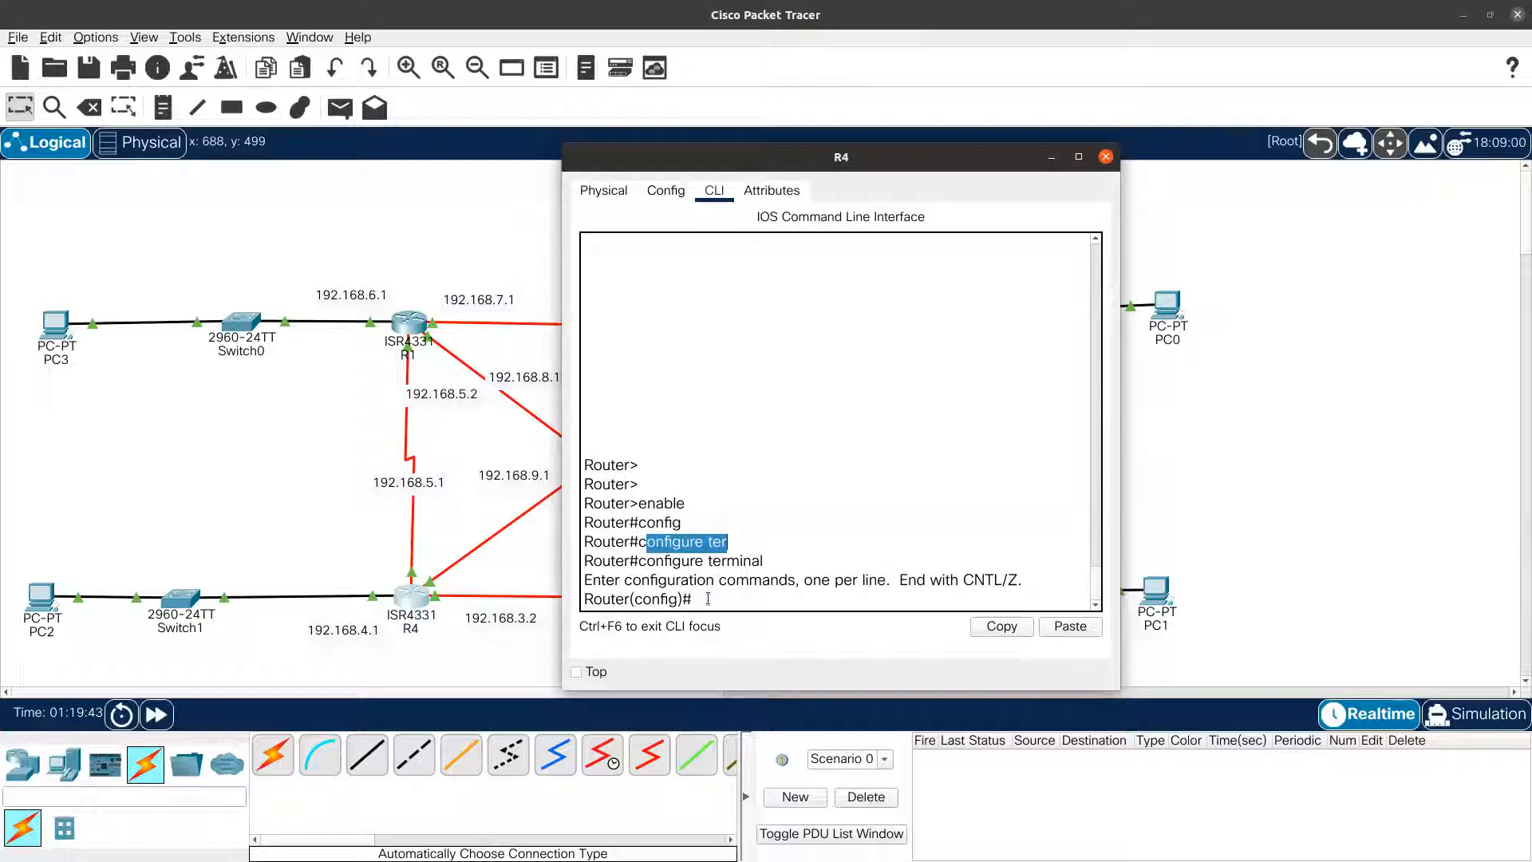
left_click(708, 598)
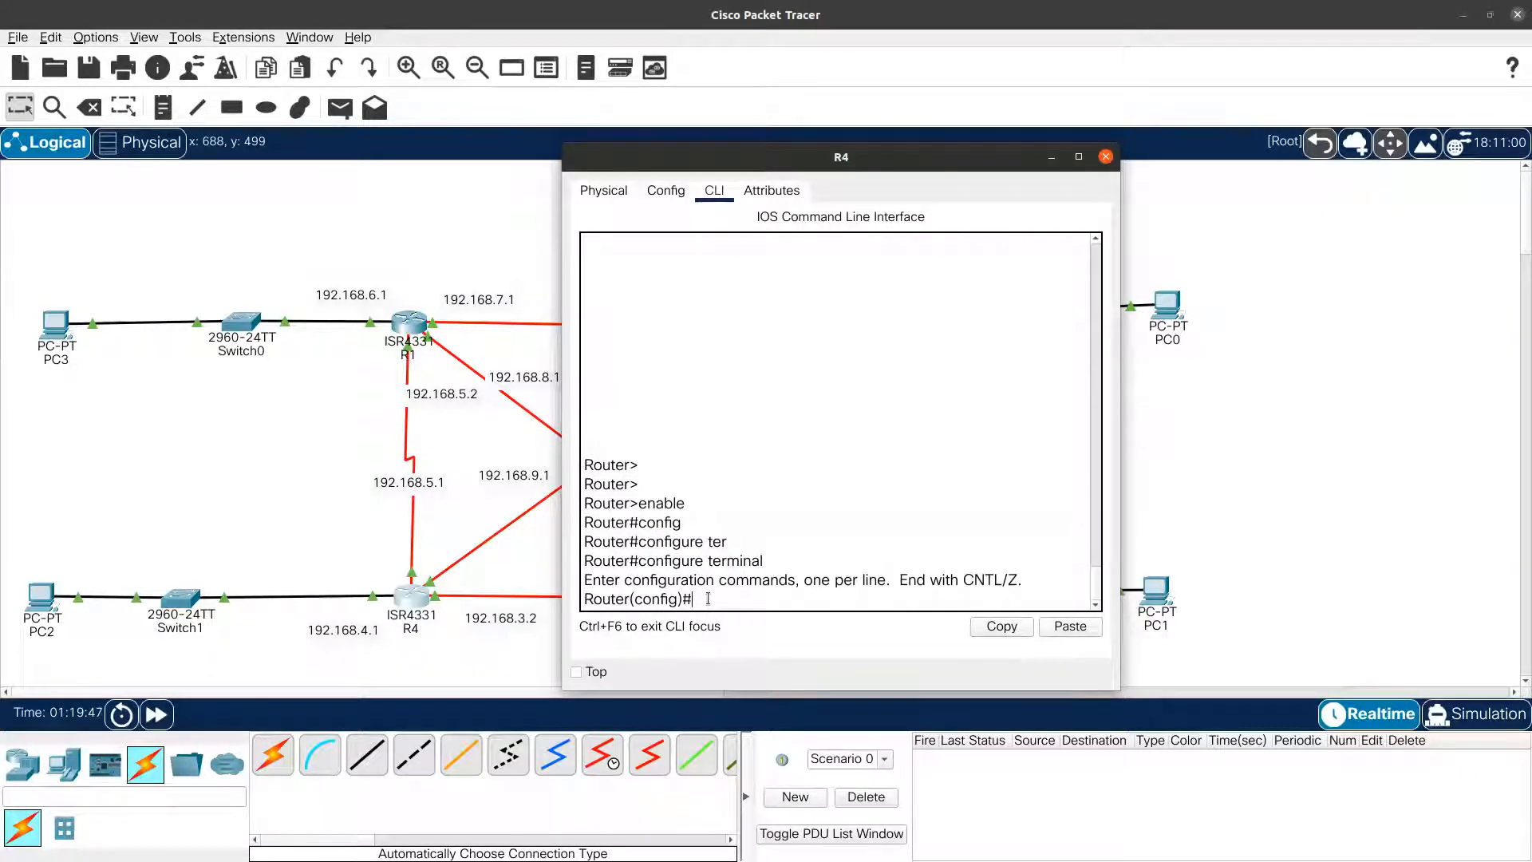
type("router ospf 40")
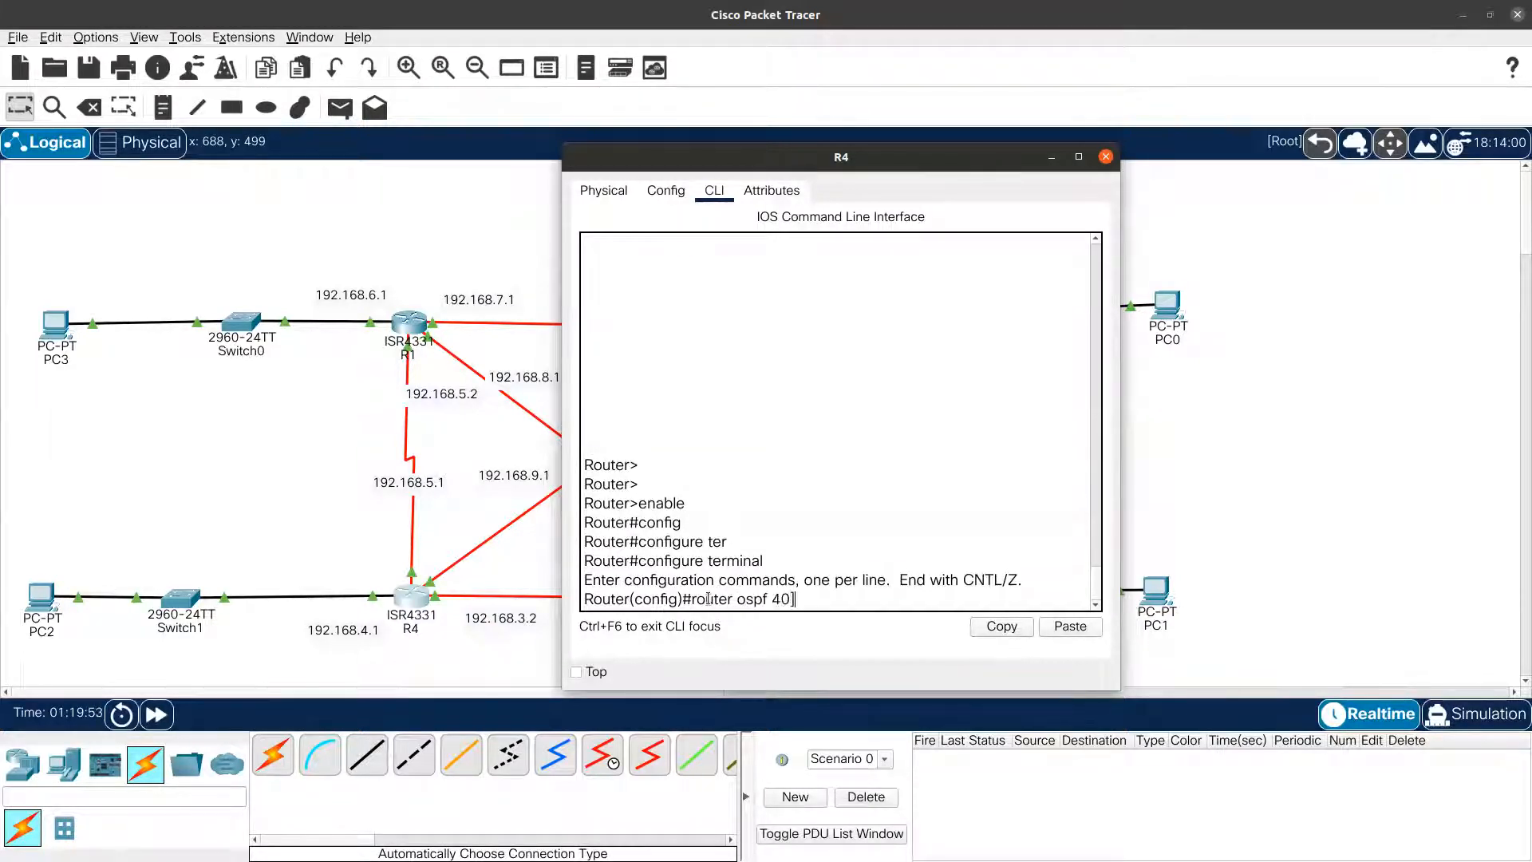
key("Return")
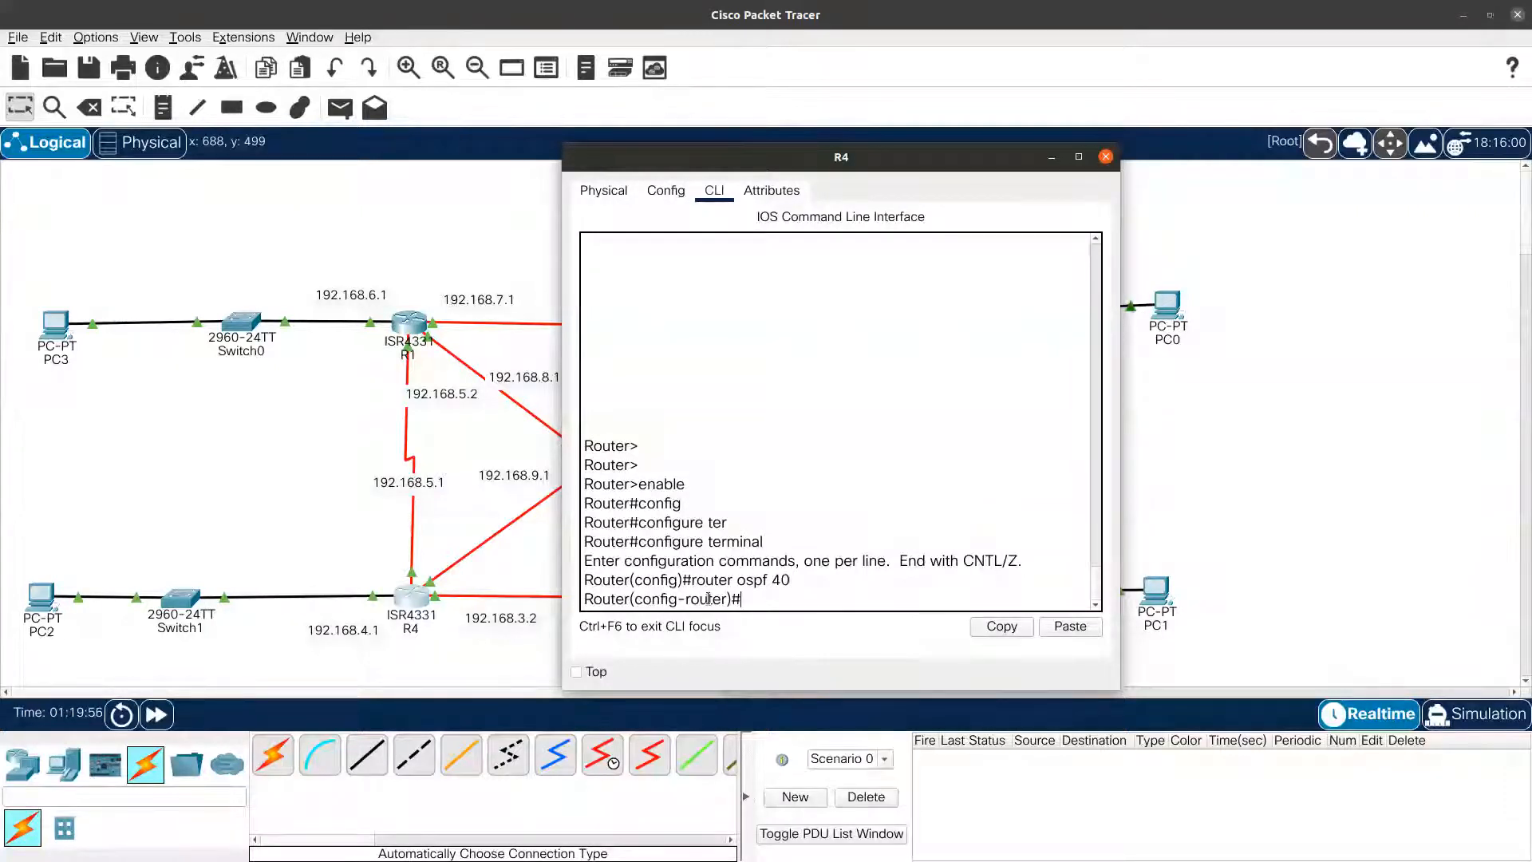
Add network 192.168.4.0 255.255.255.0 in area 0 to R4's OSPF process.
type("network 192.1")
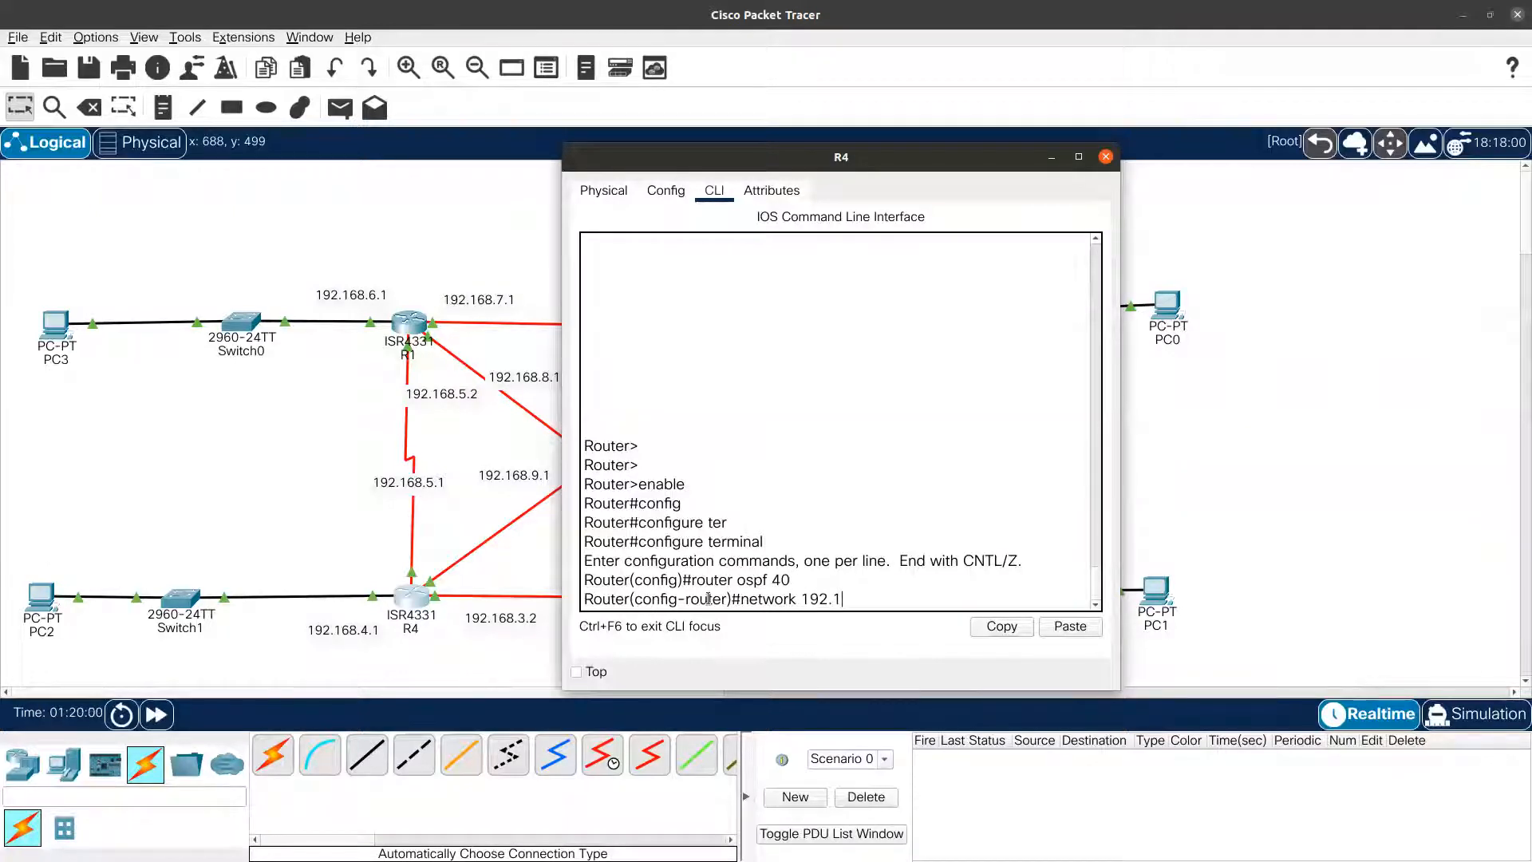
type("68.4.0 255.255.255")
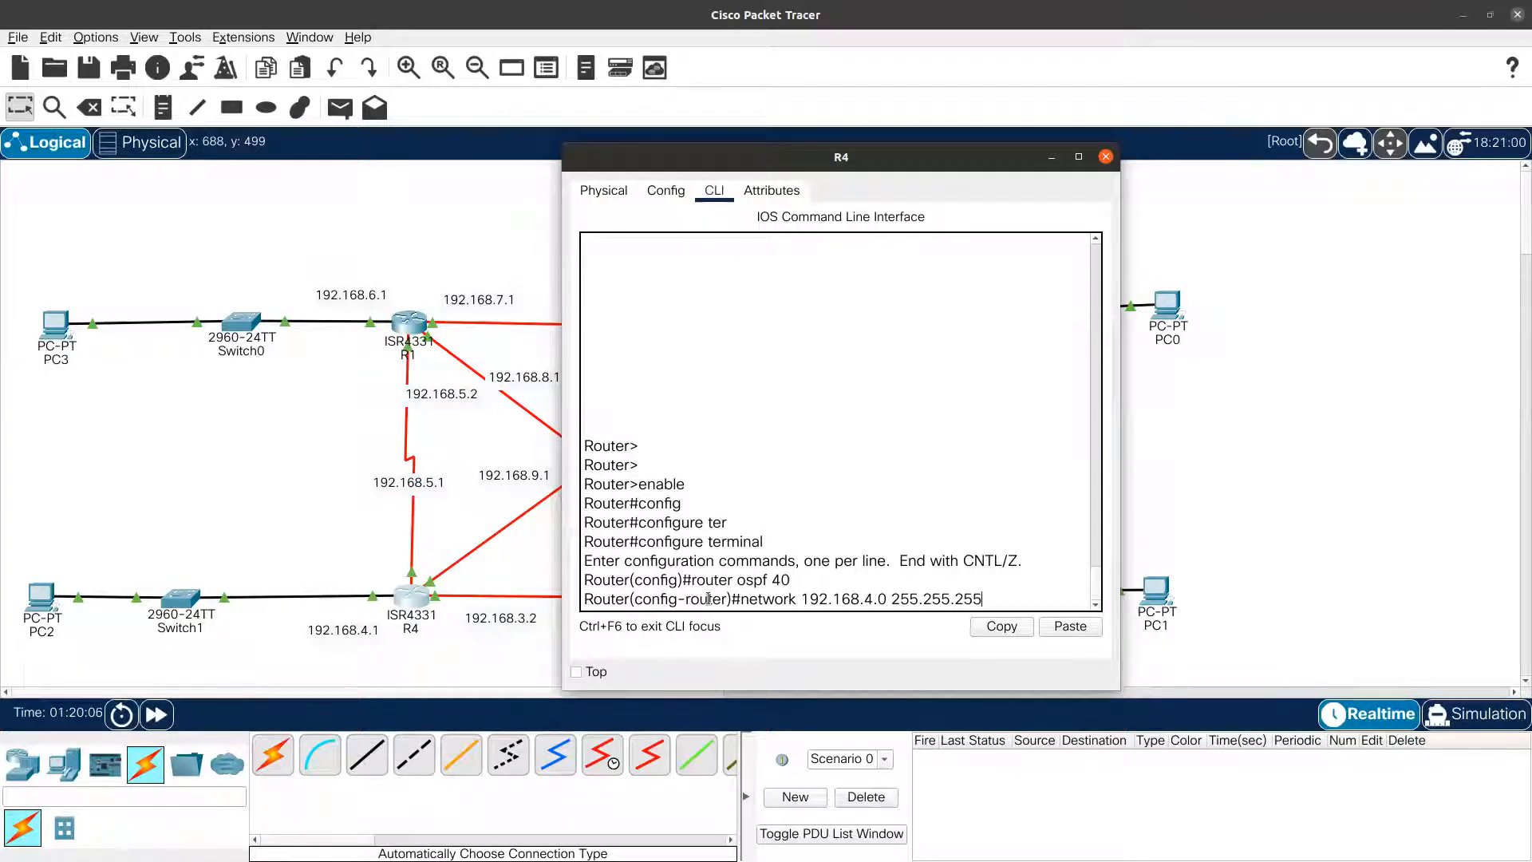
type(".0 area 0")
key("Return")
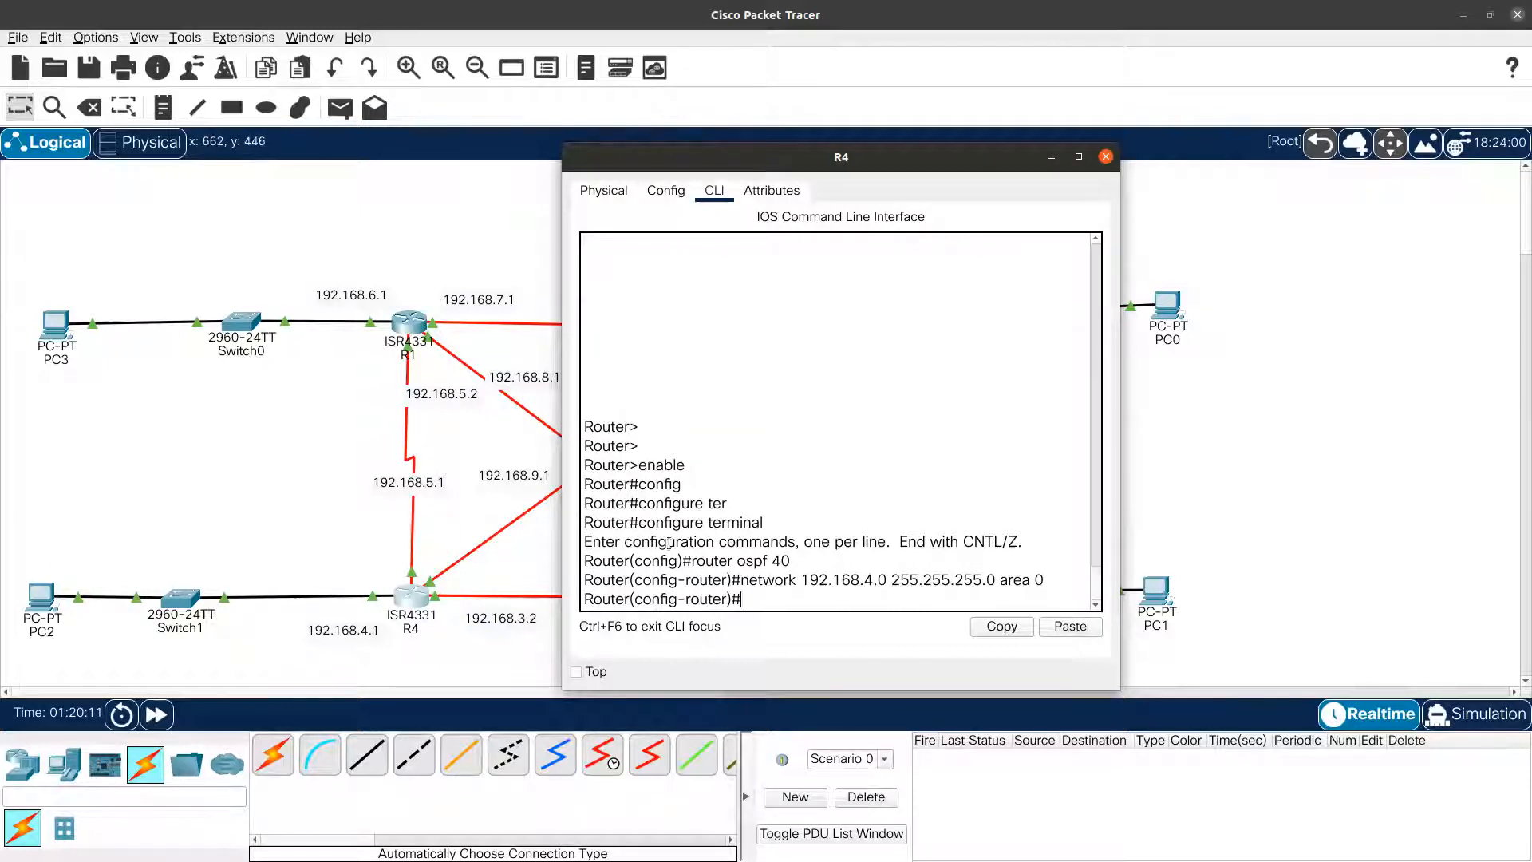
Add network 192.168.5.0 255.255.255.0 in area 0 to R4's OSPF process.
key("Up")
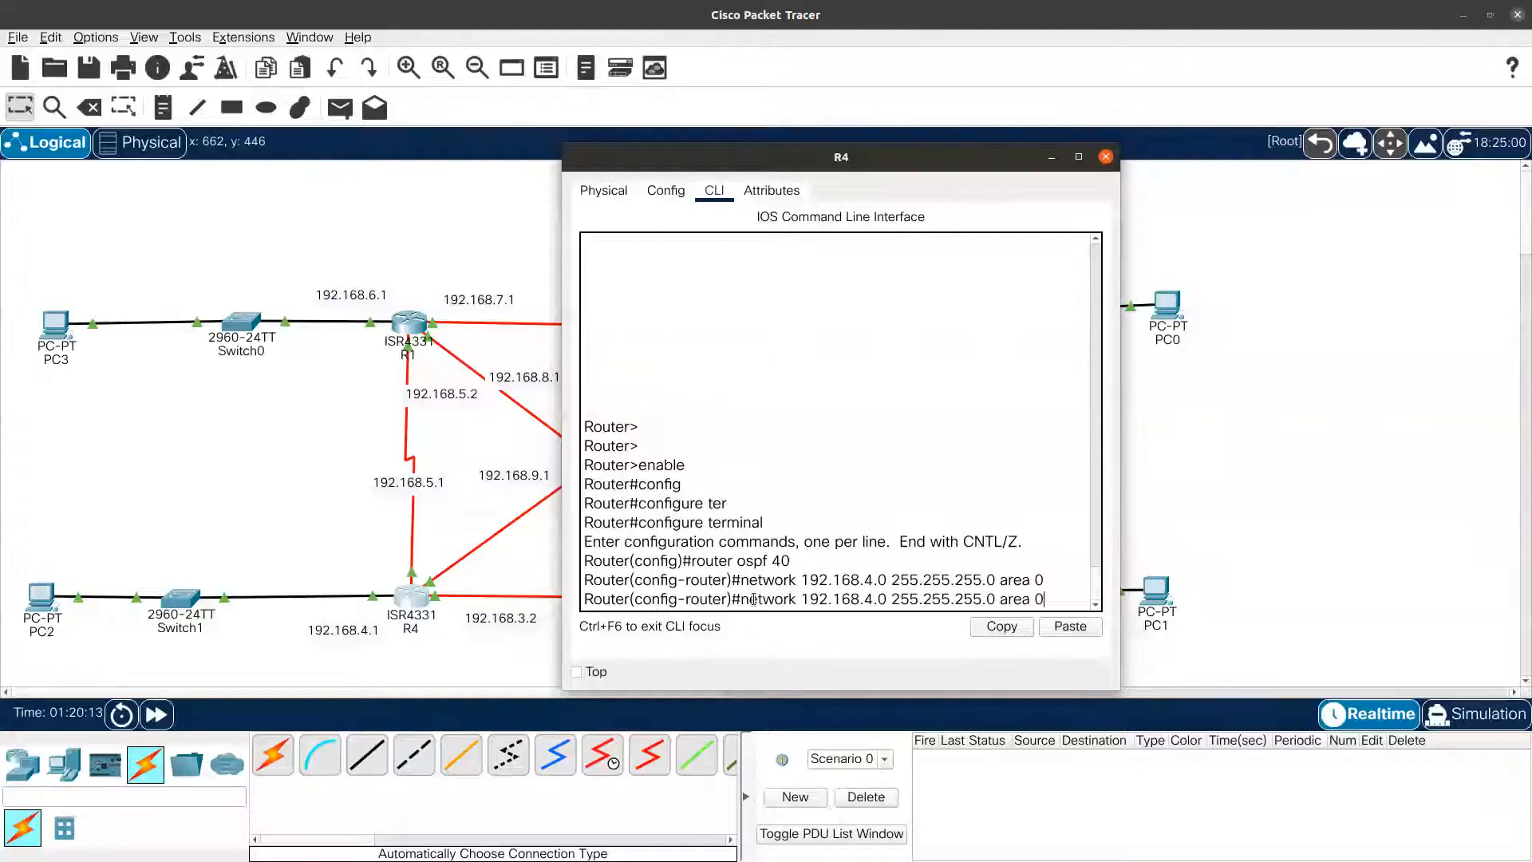
key("Left")
key("Left")
key("Left")
key("Left")
key("Left")
key("Left")
key("Left")
key("Left")
key("Left")
key("Return")
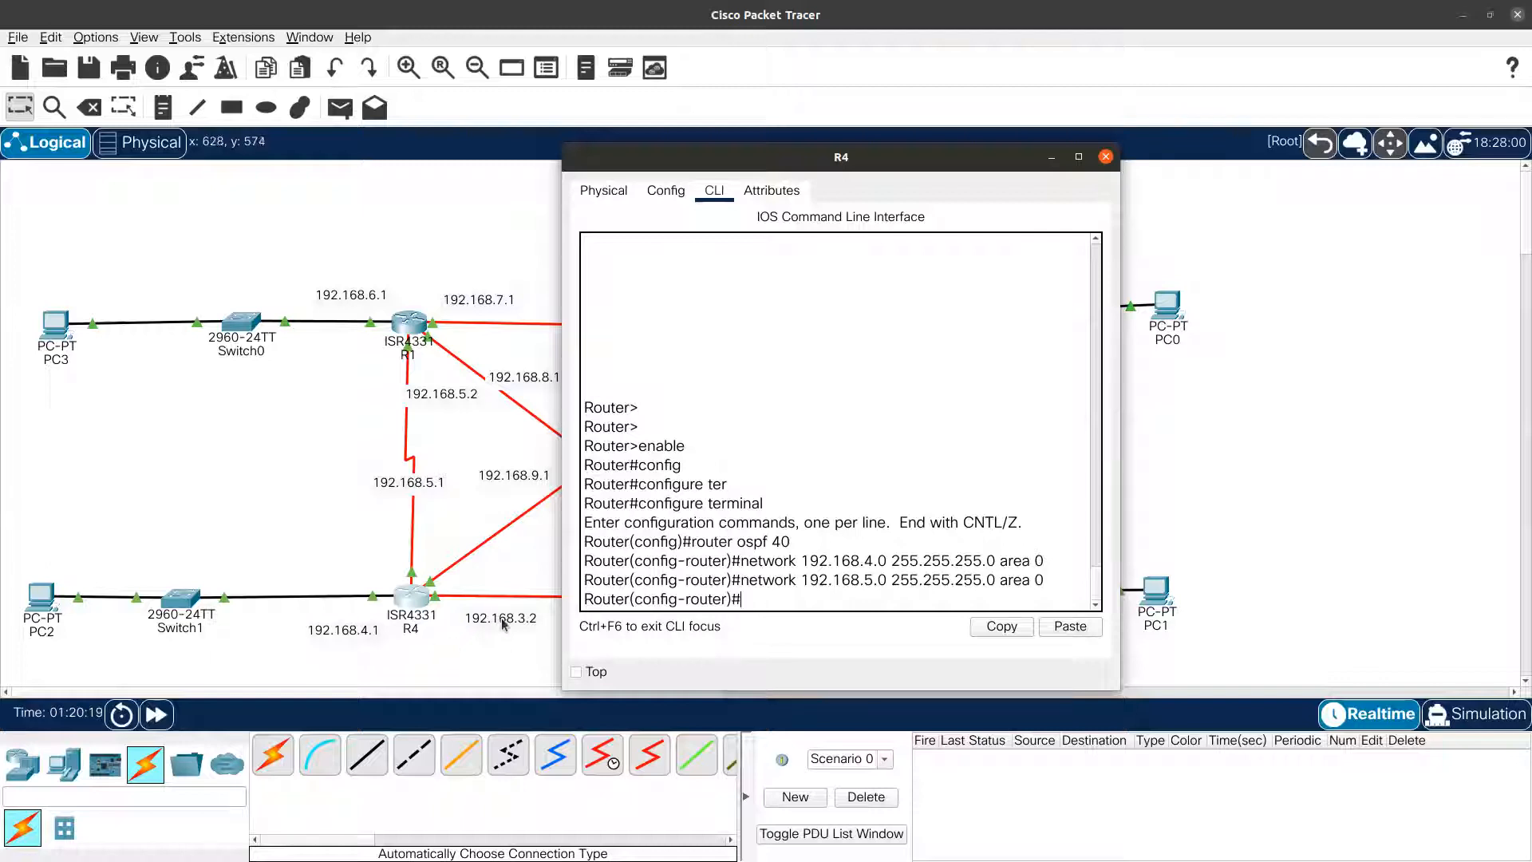
Add network 192.168.3.0 255.255.255.0 in area 0 to R4's OSPF process.
key("Up")
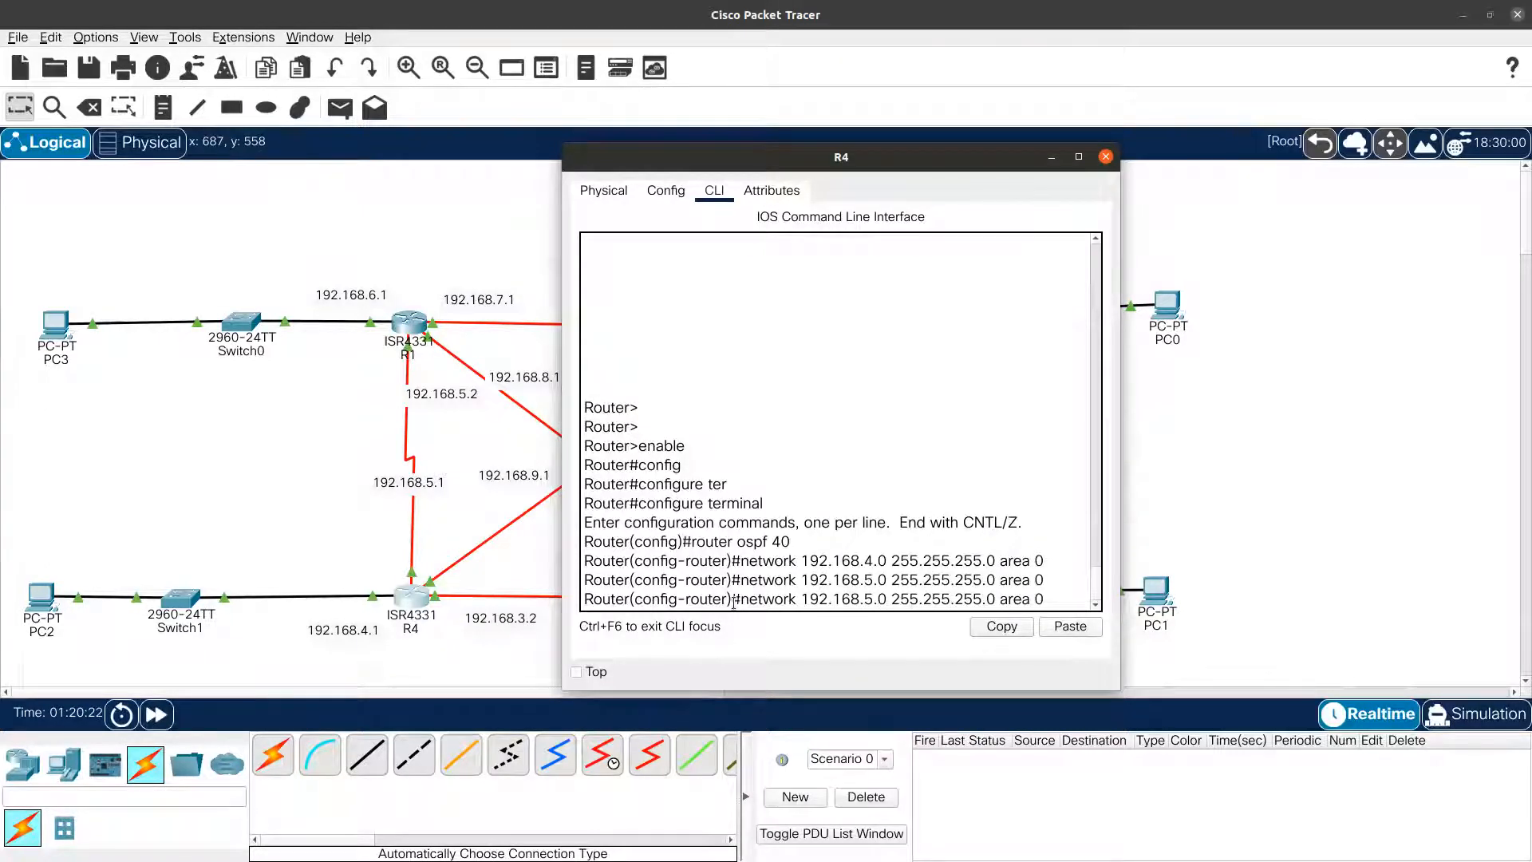
key("Return")
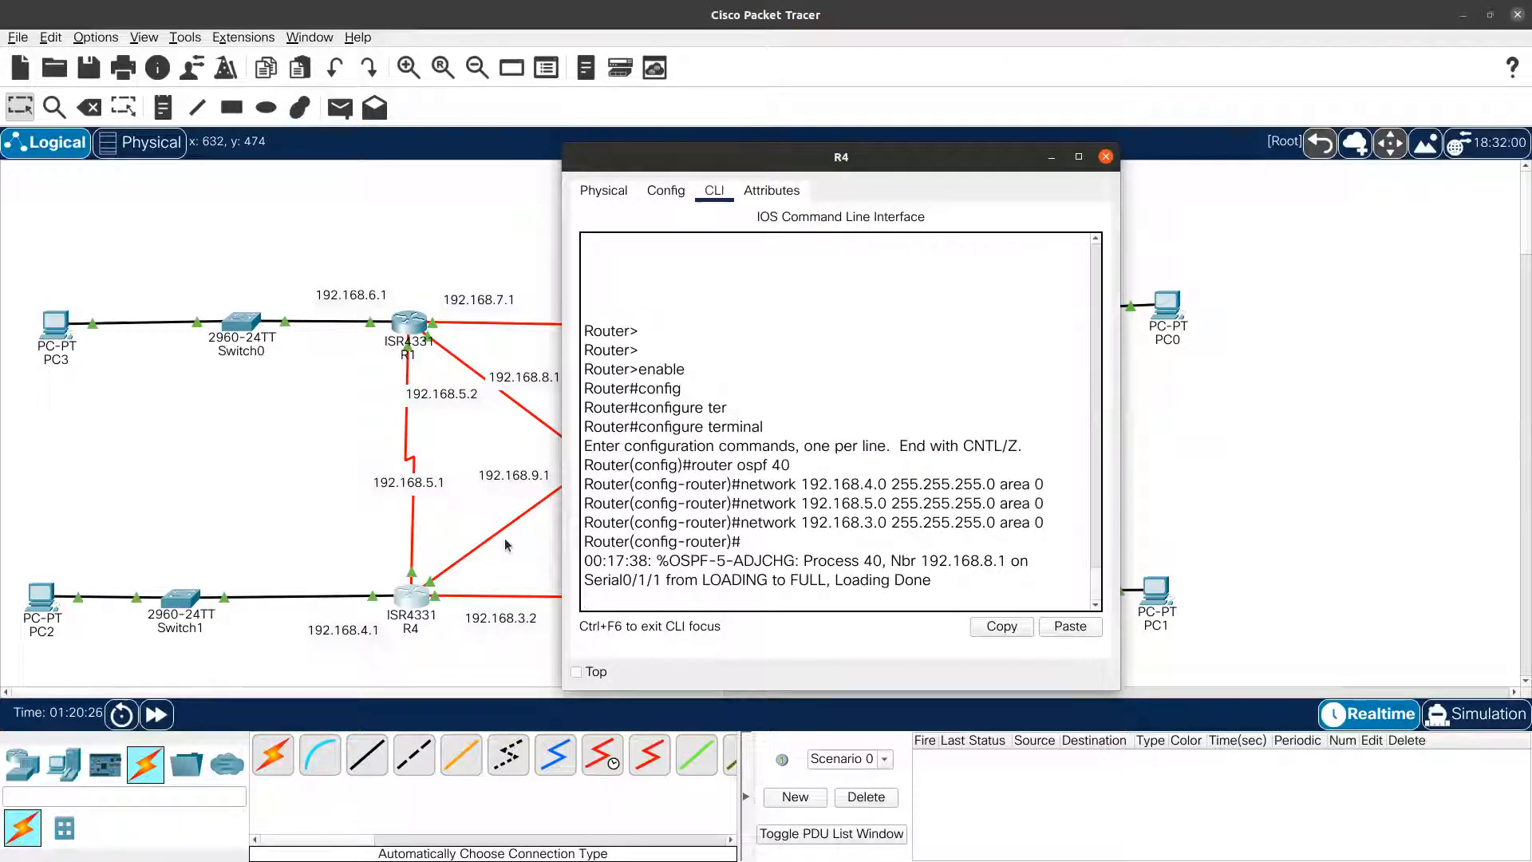
key("Return")
Add network 192.168.9.0 255.255.255.0 in area 0 to R4's OSPF process and close R4's device window.
key("Up")
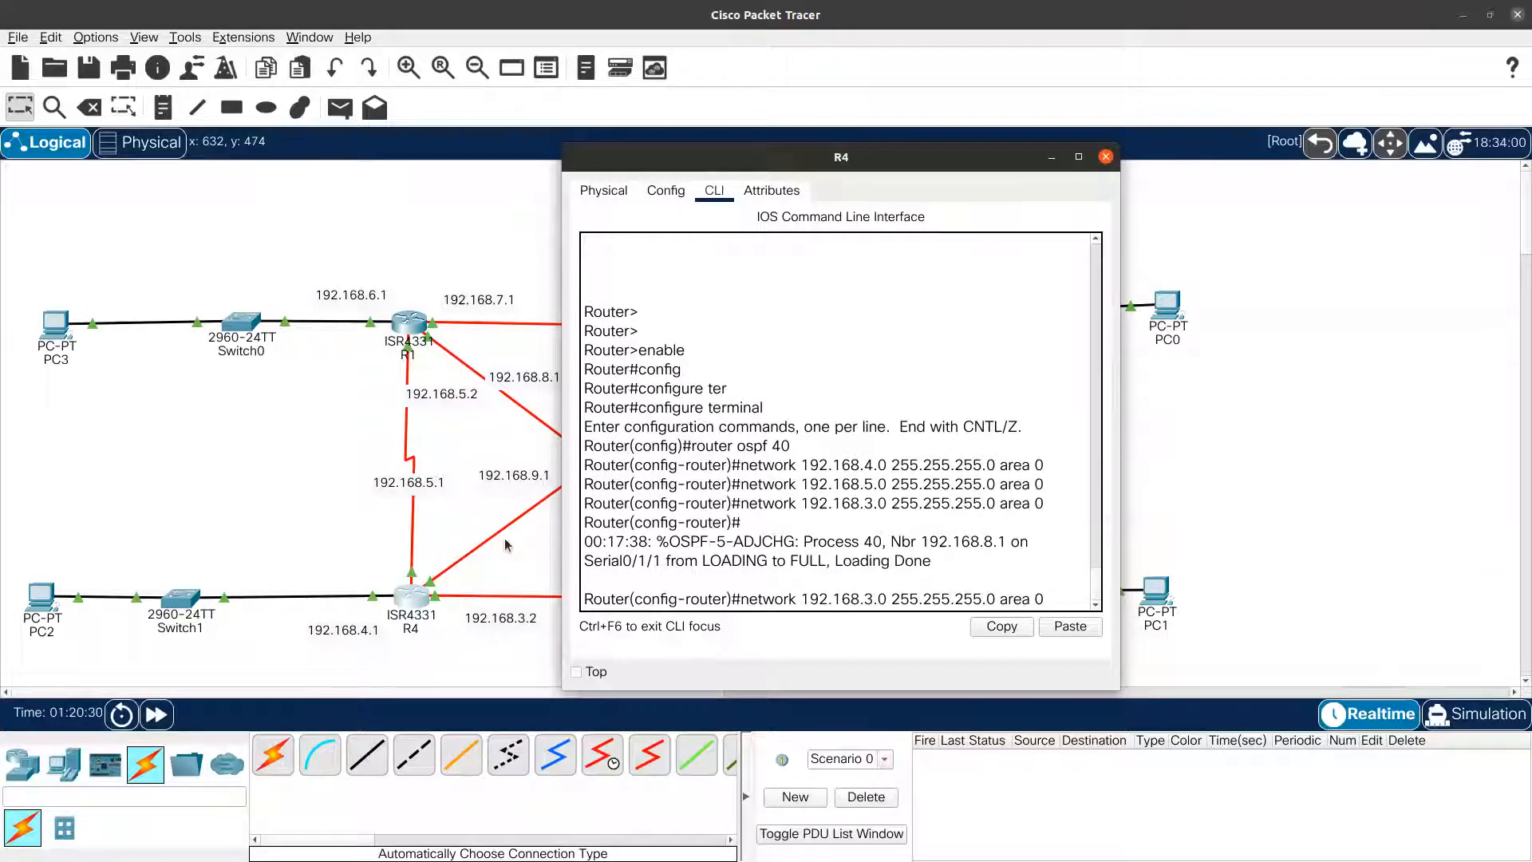
key("Left")
key("Left")
key("Left")
key("Left")
key("Left")
key("Left")
key("Left")
key("Left")
key("Left")
key("Left")
key("Left")
key("Left")
key("Left")
key("Left")
key("Left")
key("Left")
key("Left")
key("Left")
key("Left")
key("Left")
key("BackSpace")
type("9")
key("Return")
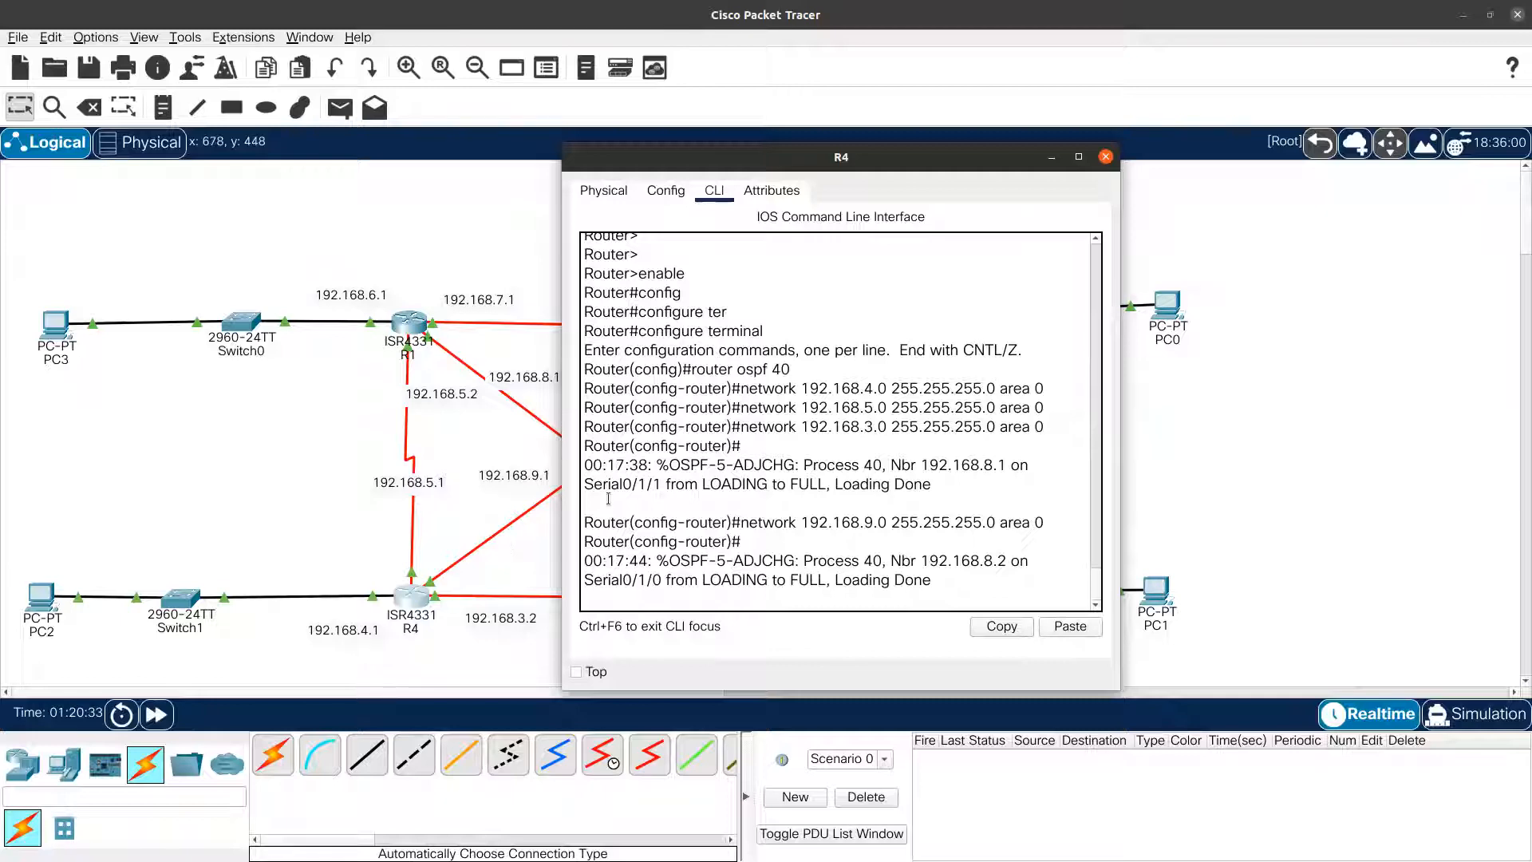
left_click(1105, 157)
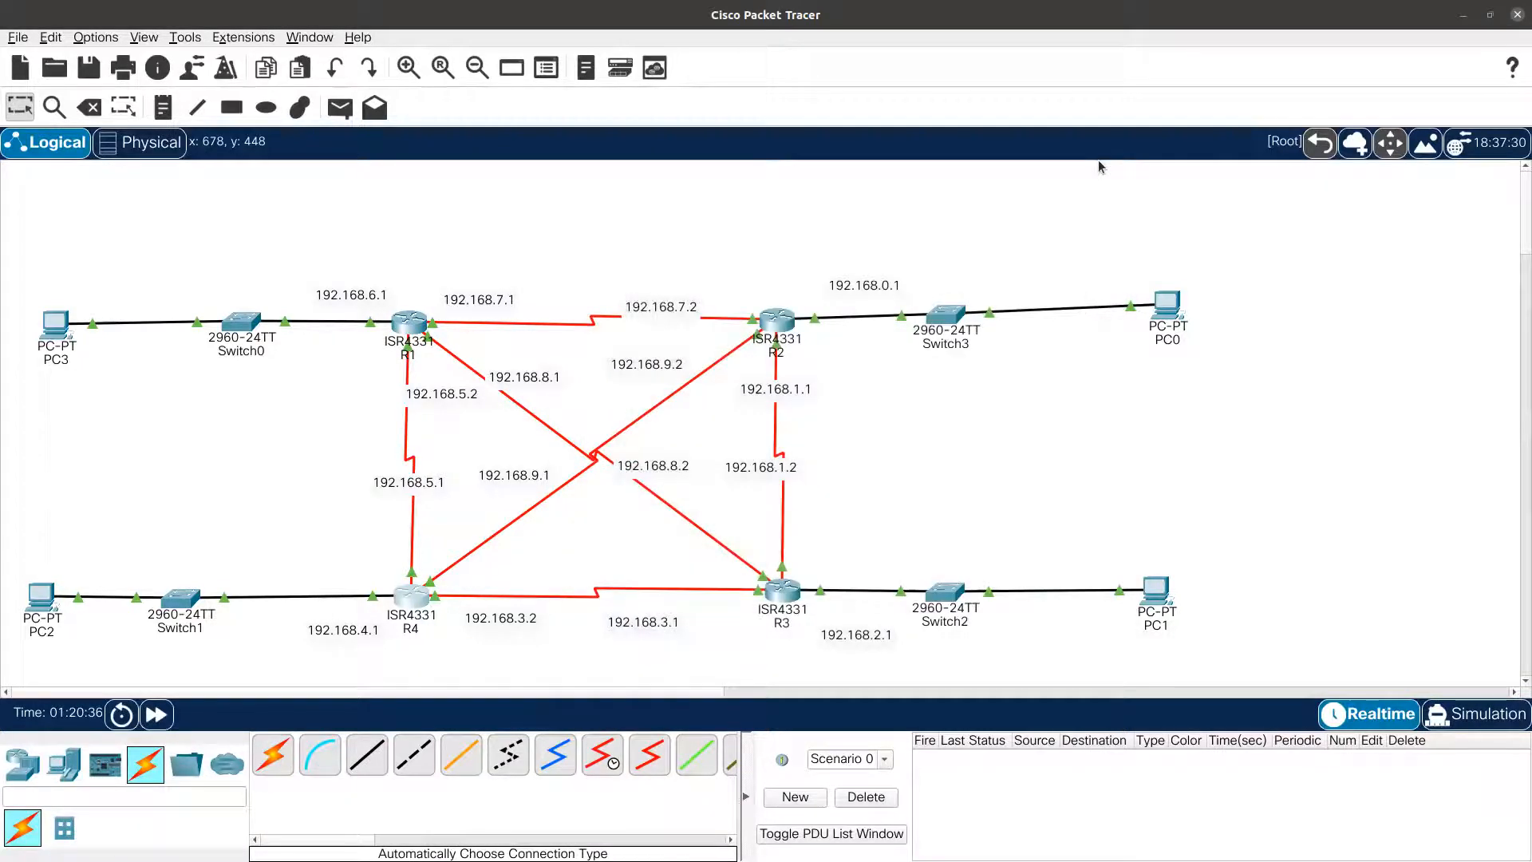
Check the IPv4 address and default gateway in PC2's IP configuration, then close its window.
left_click(42, 592)
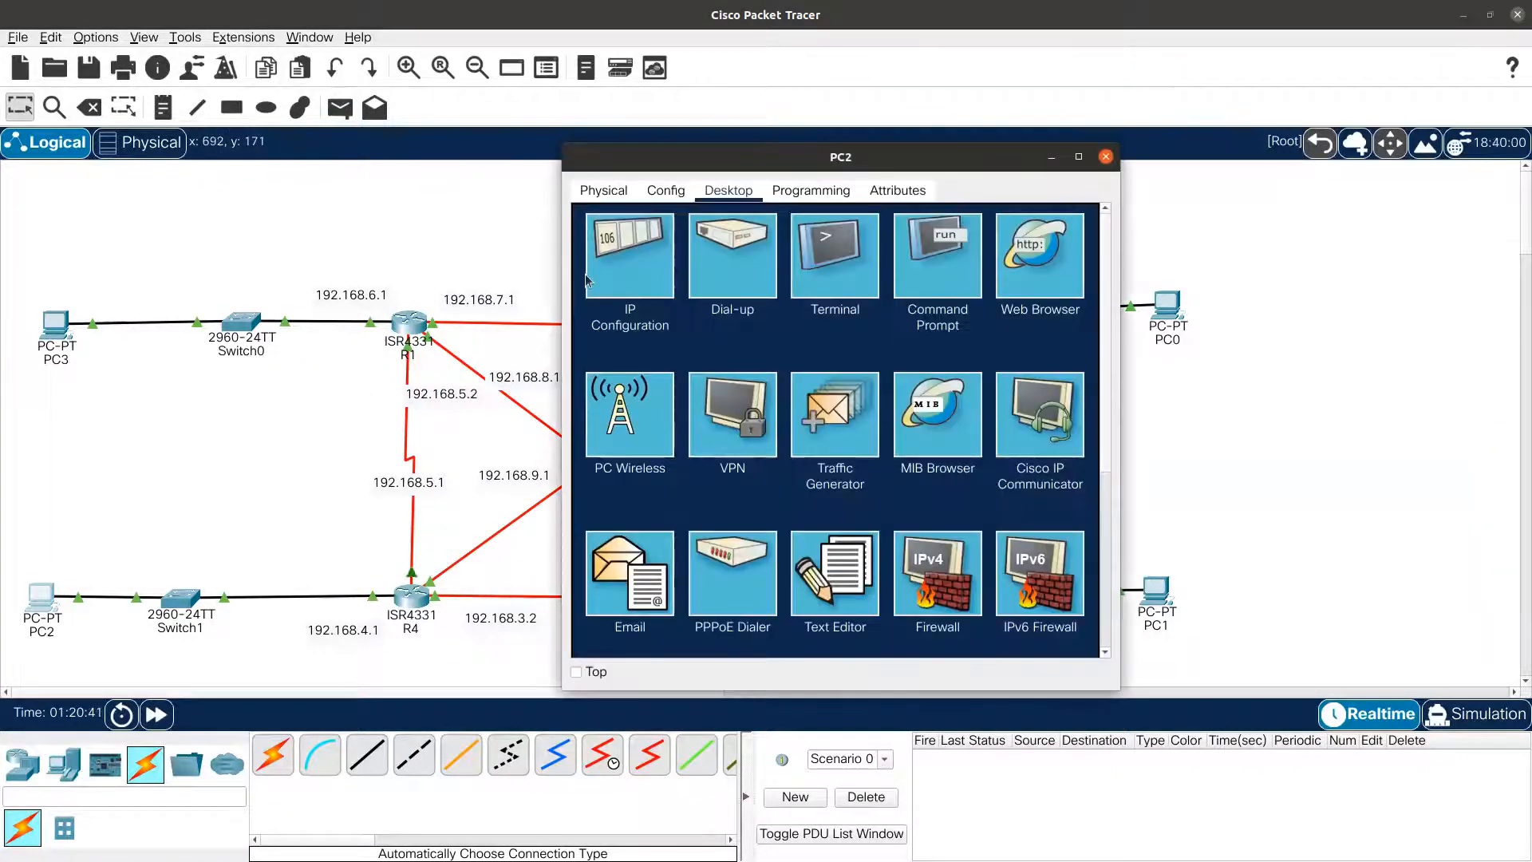
left_click(589, 276)
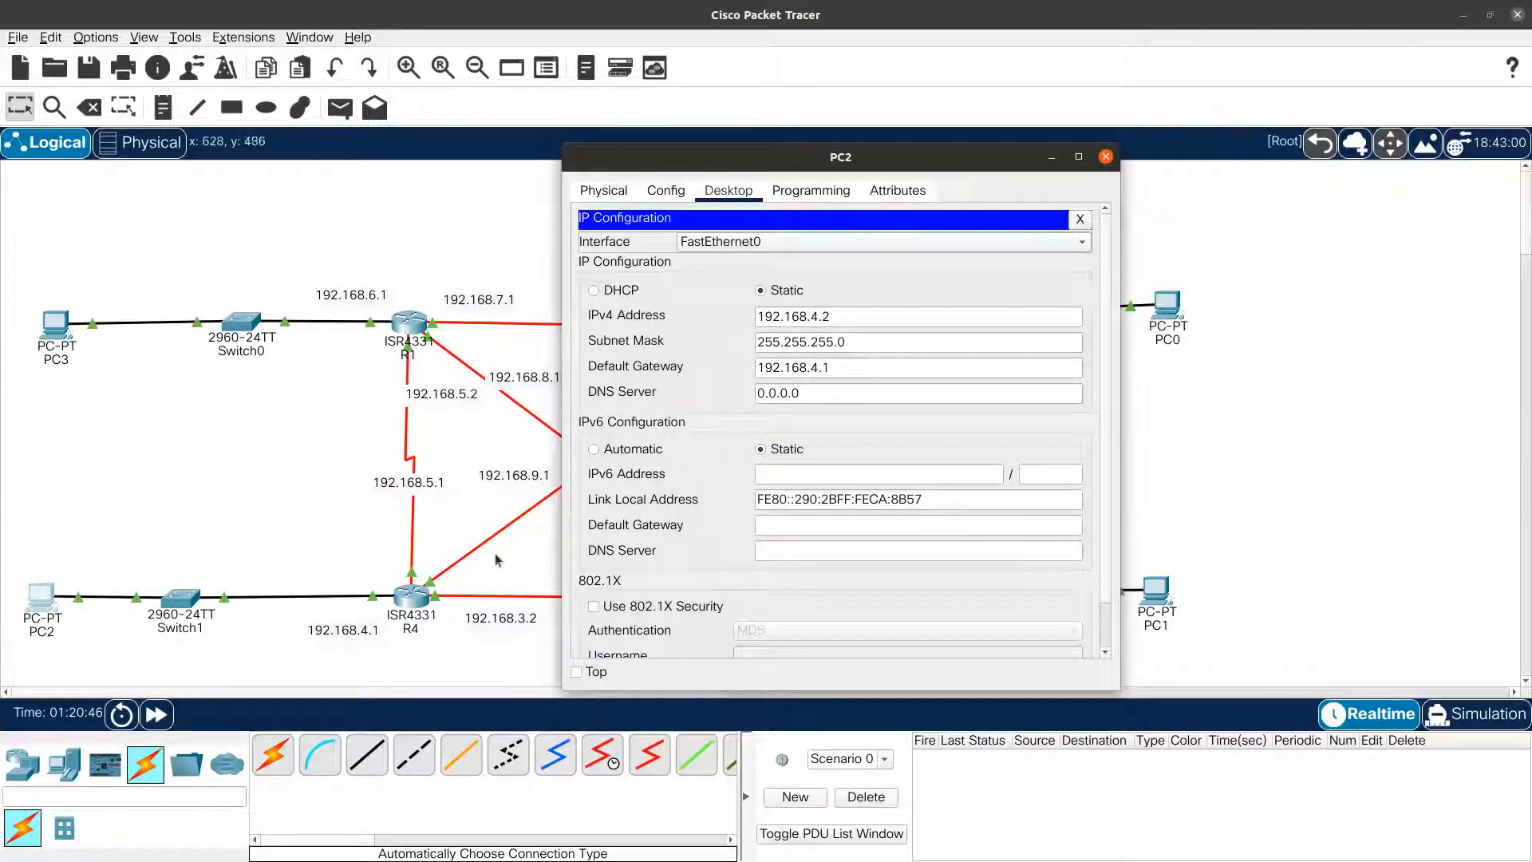
left_click(1106, 157)
left_click(1163, 304)
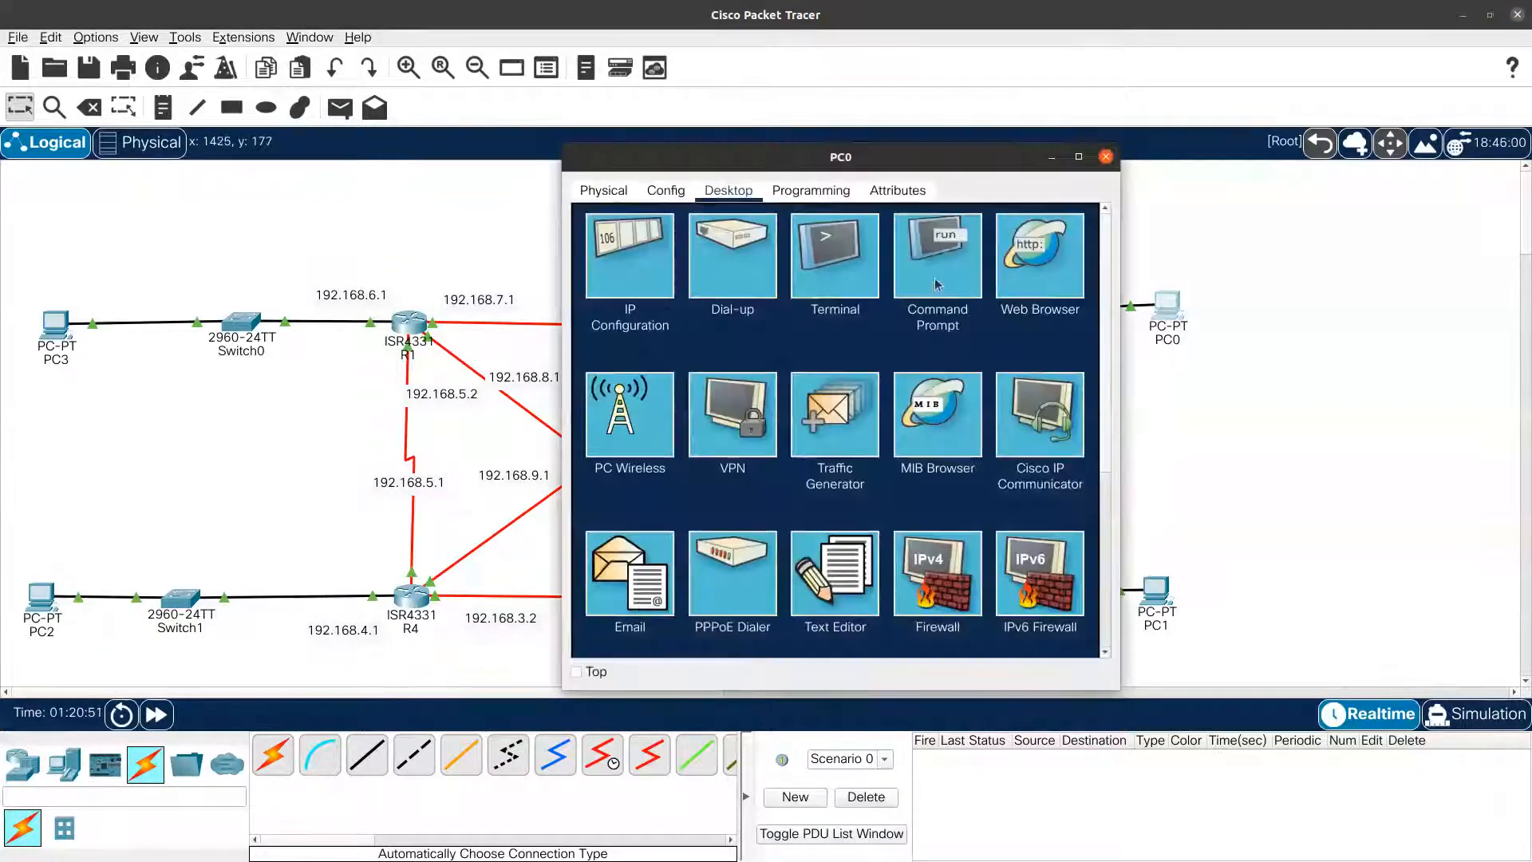
left_click(938, 285)
key("Return")
key("Return")
key("Return")
key("Return")
key("Return")
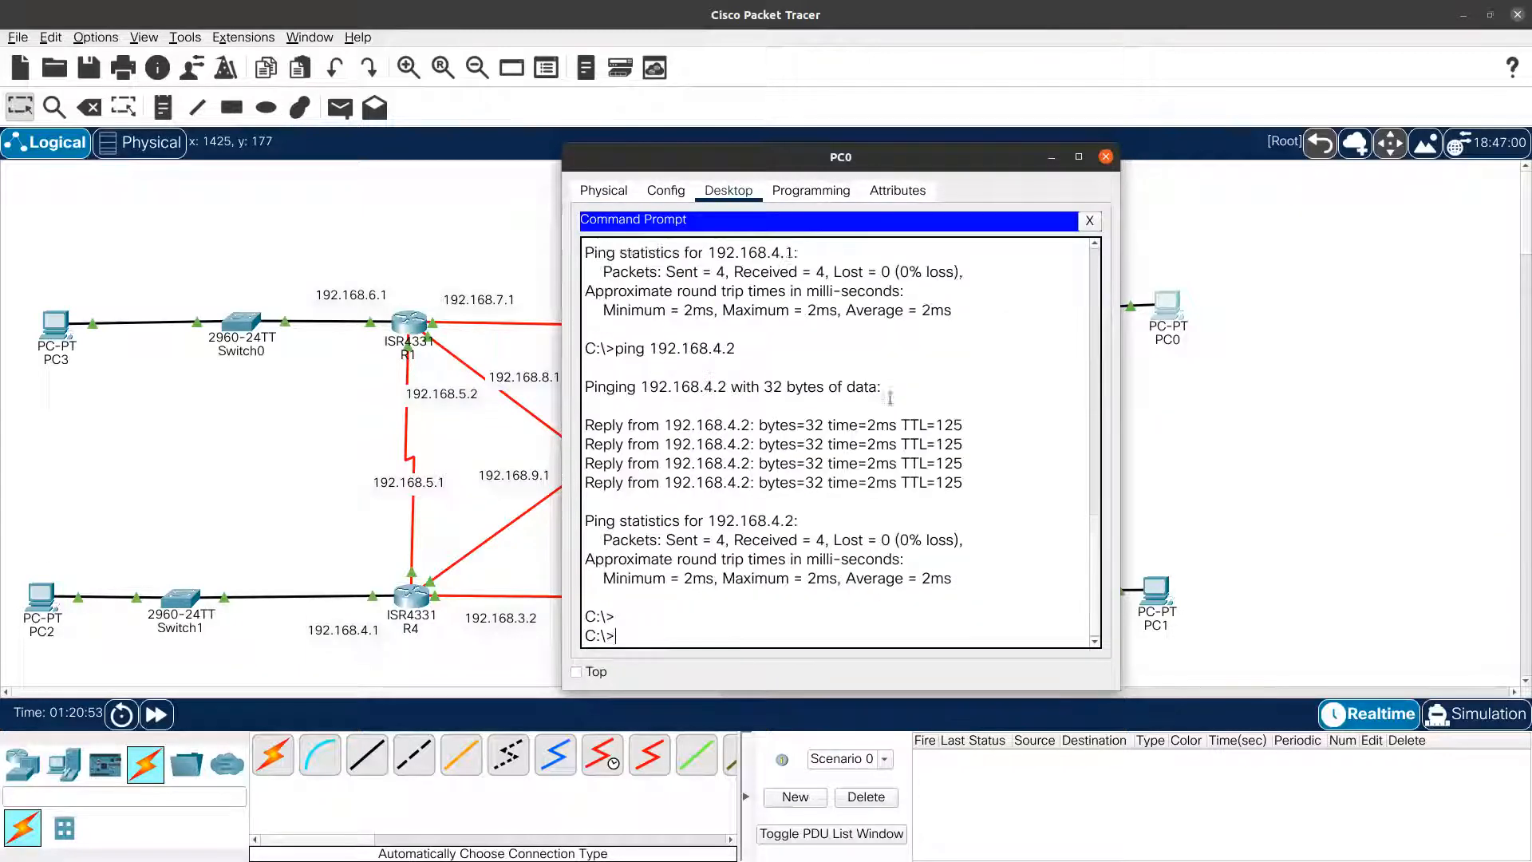
type("#")
key("Return")
key("Return")
key("Return")
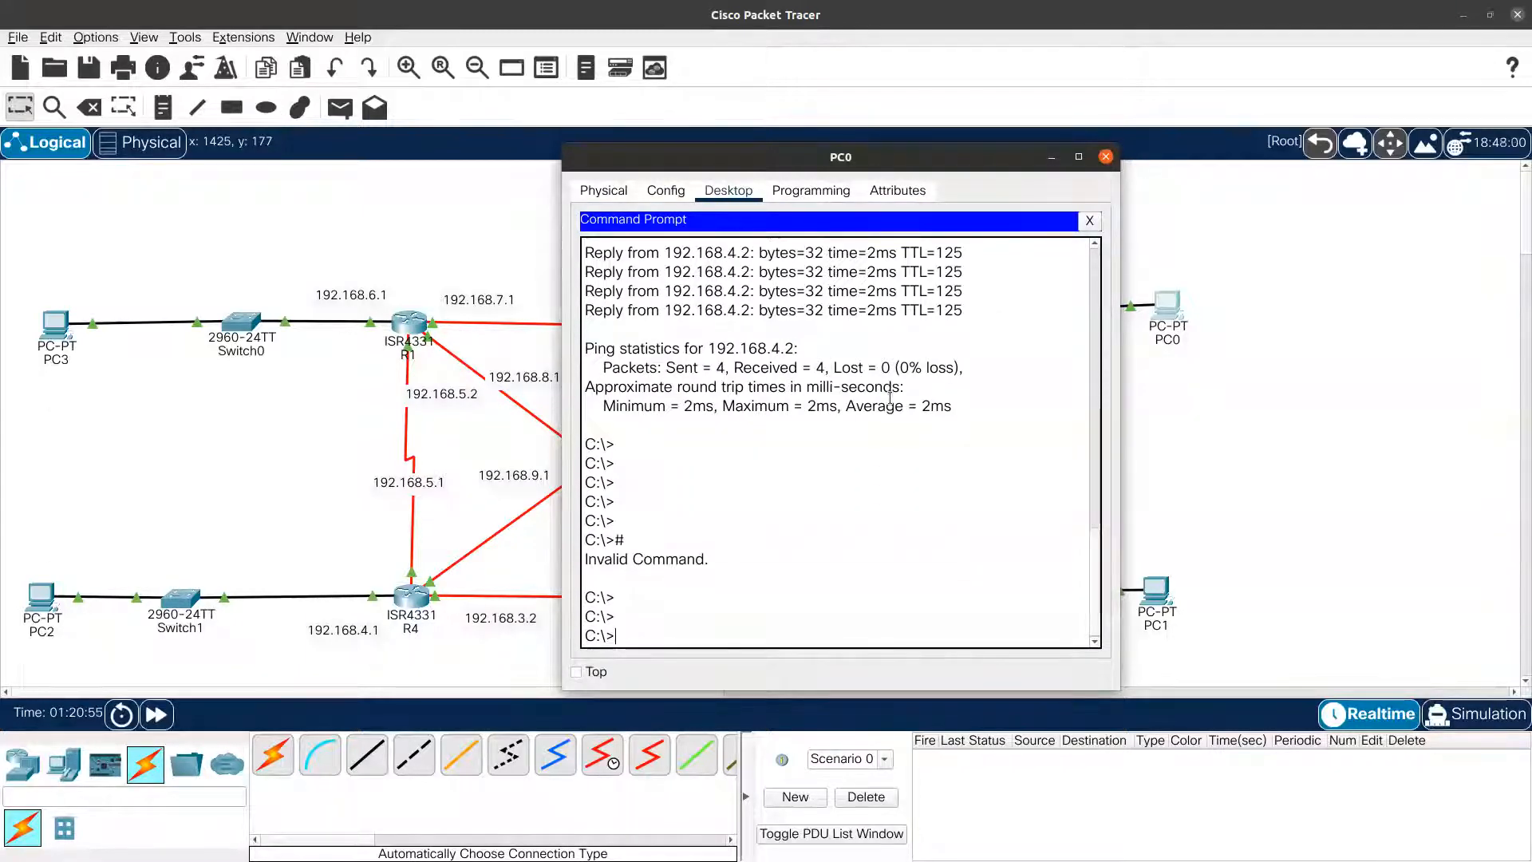
left_click(1106, 157)
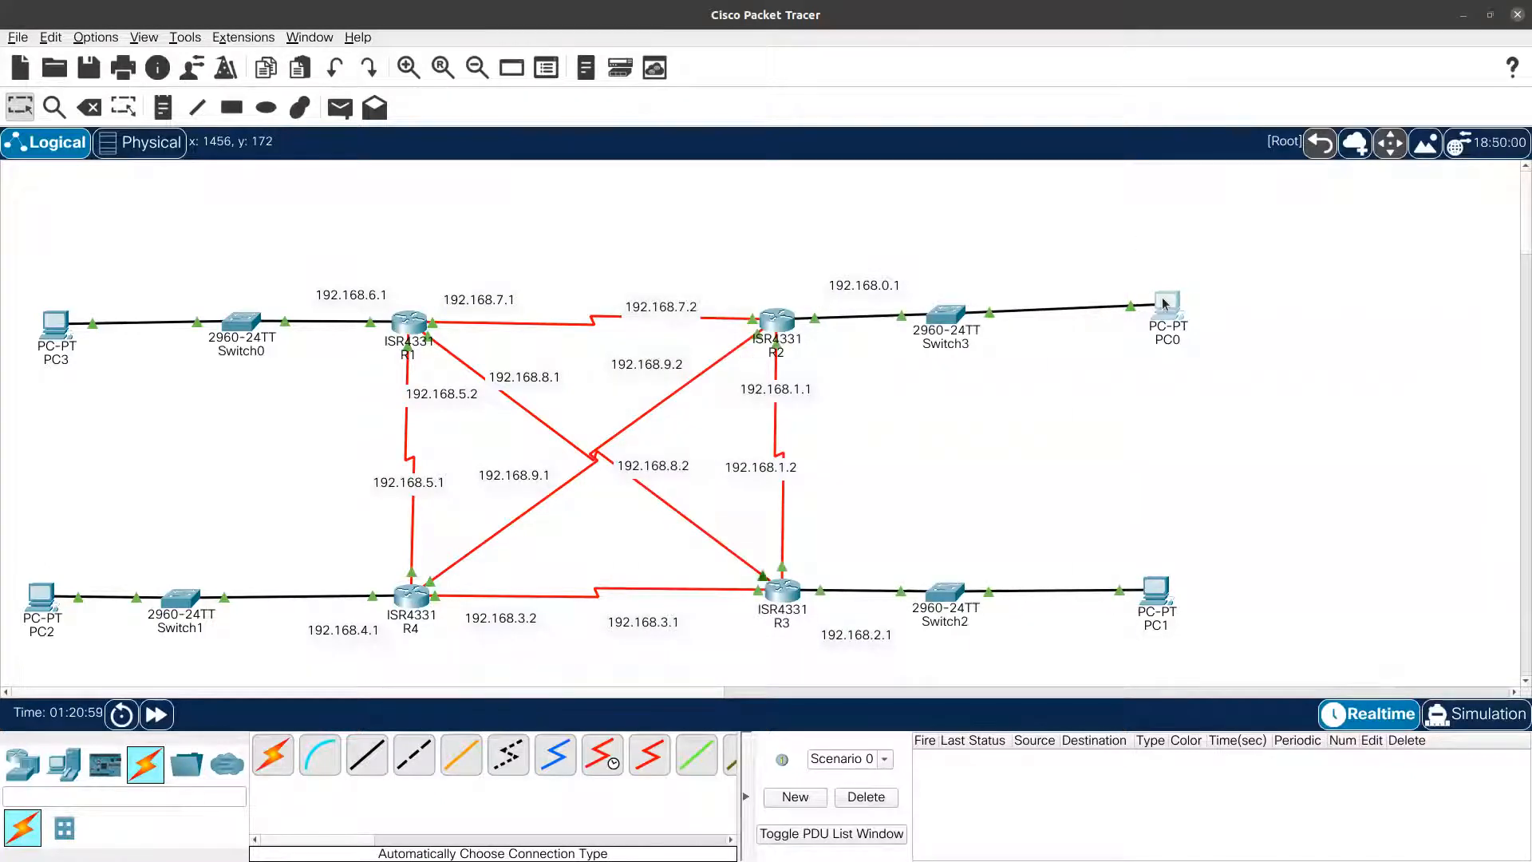
Check the IPv4 address and default gateway in PC0's IP configuration, then close its window.
left_click(1163, 328)
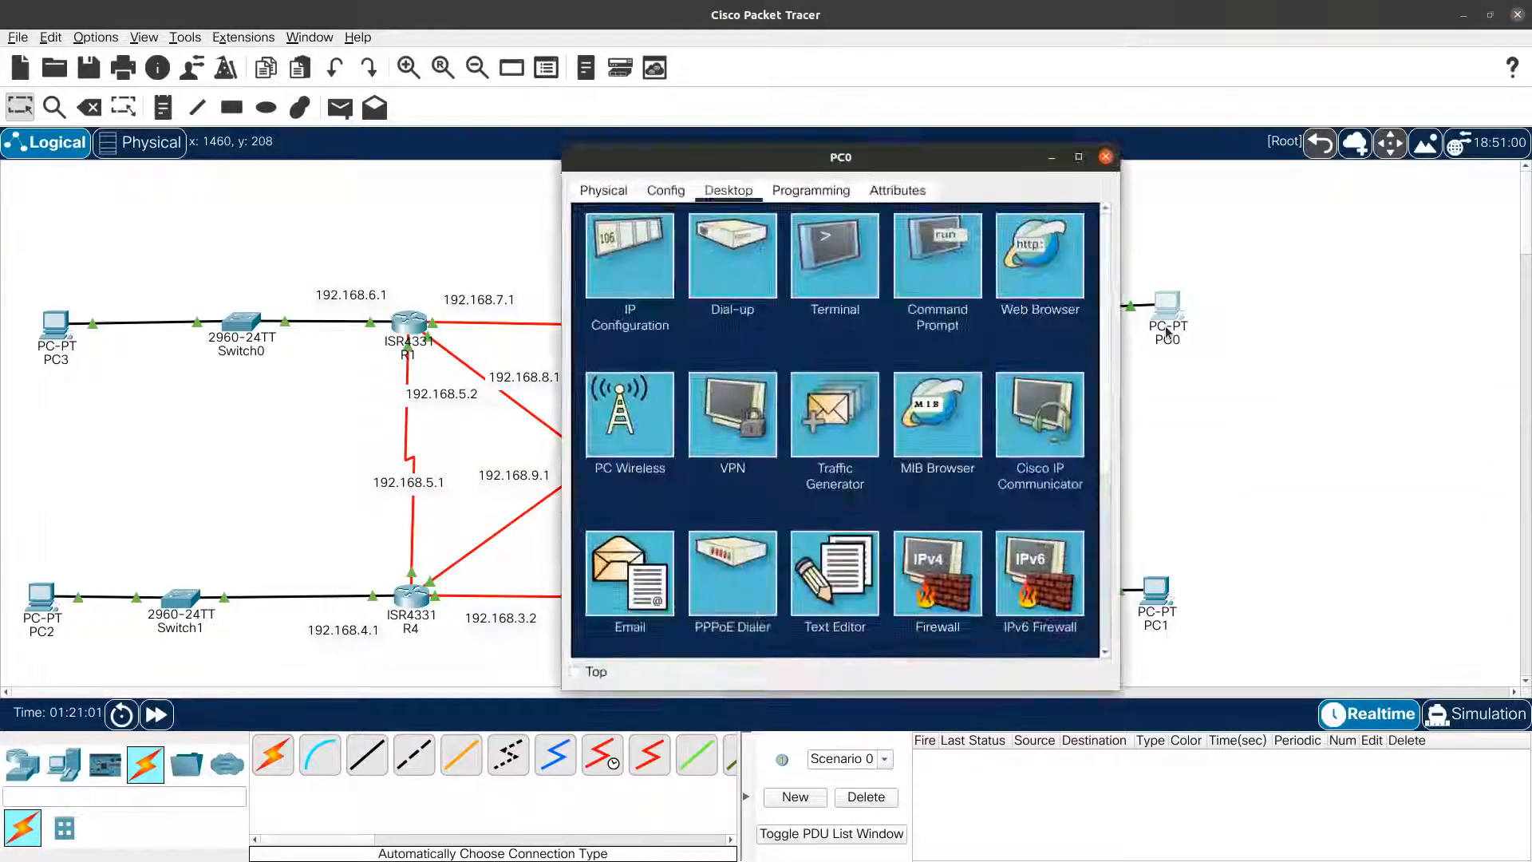
mouse_move(1163, 327)
left_mouse_down()
mouse_move(836, 280)
mouse_move(880, 271)
mouse_move(1173, 309)
left_mouse_up()
left_click(1171, 308)
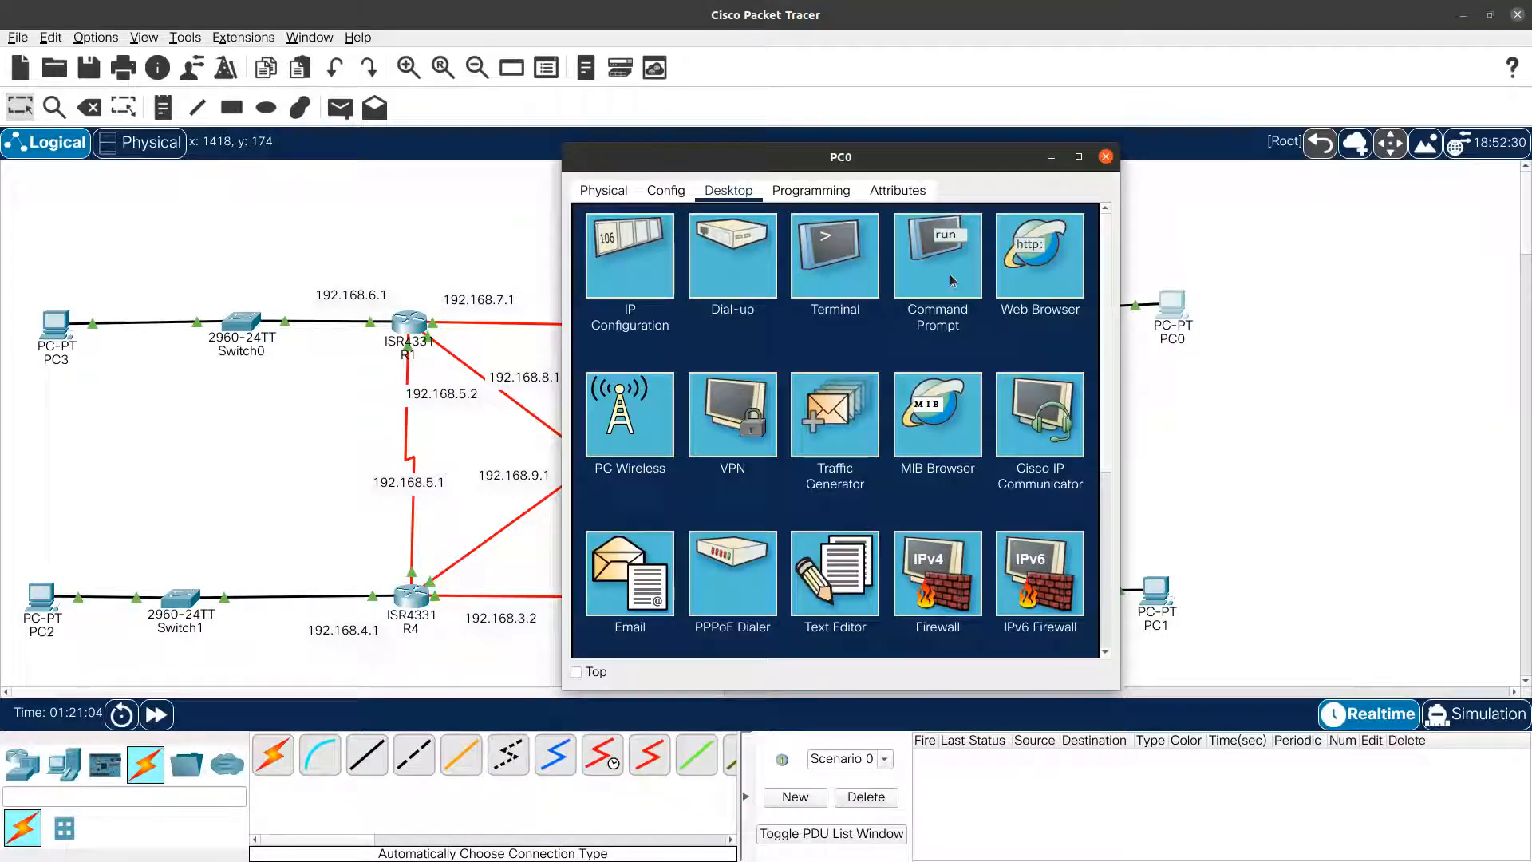
left_click(652, 268)
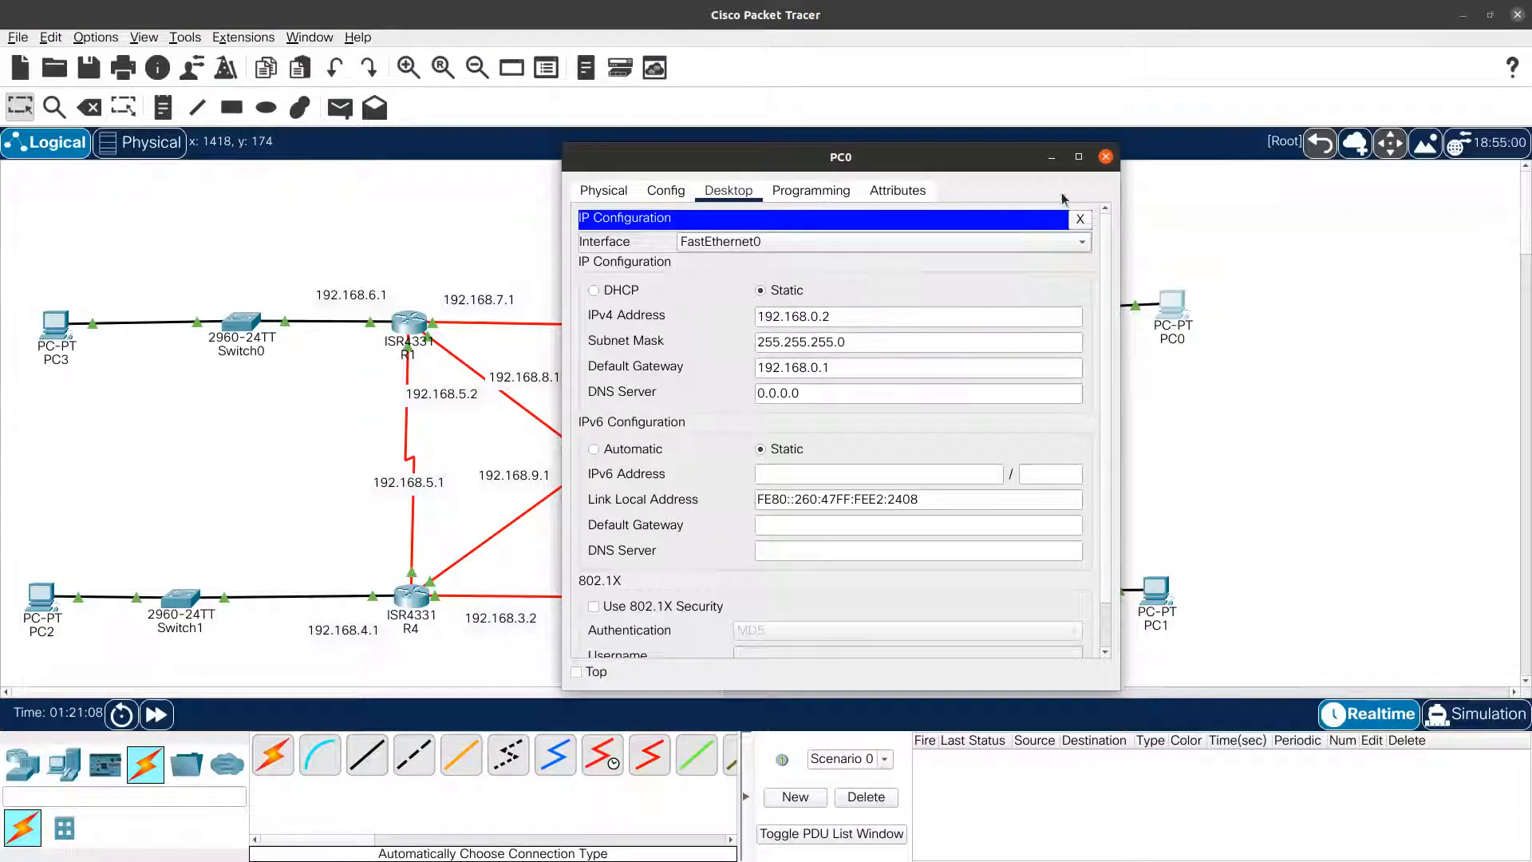
left_click(1105, 157)
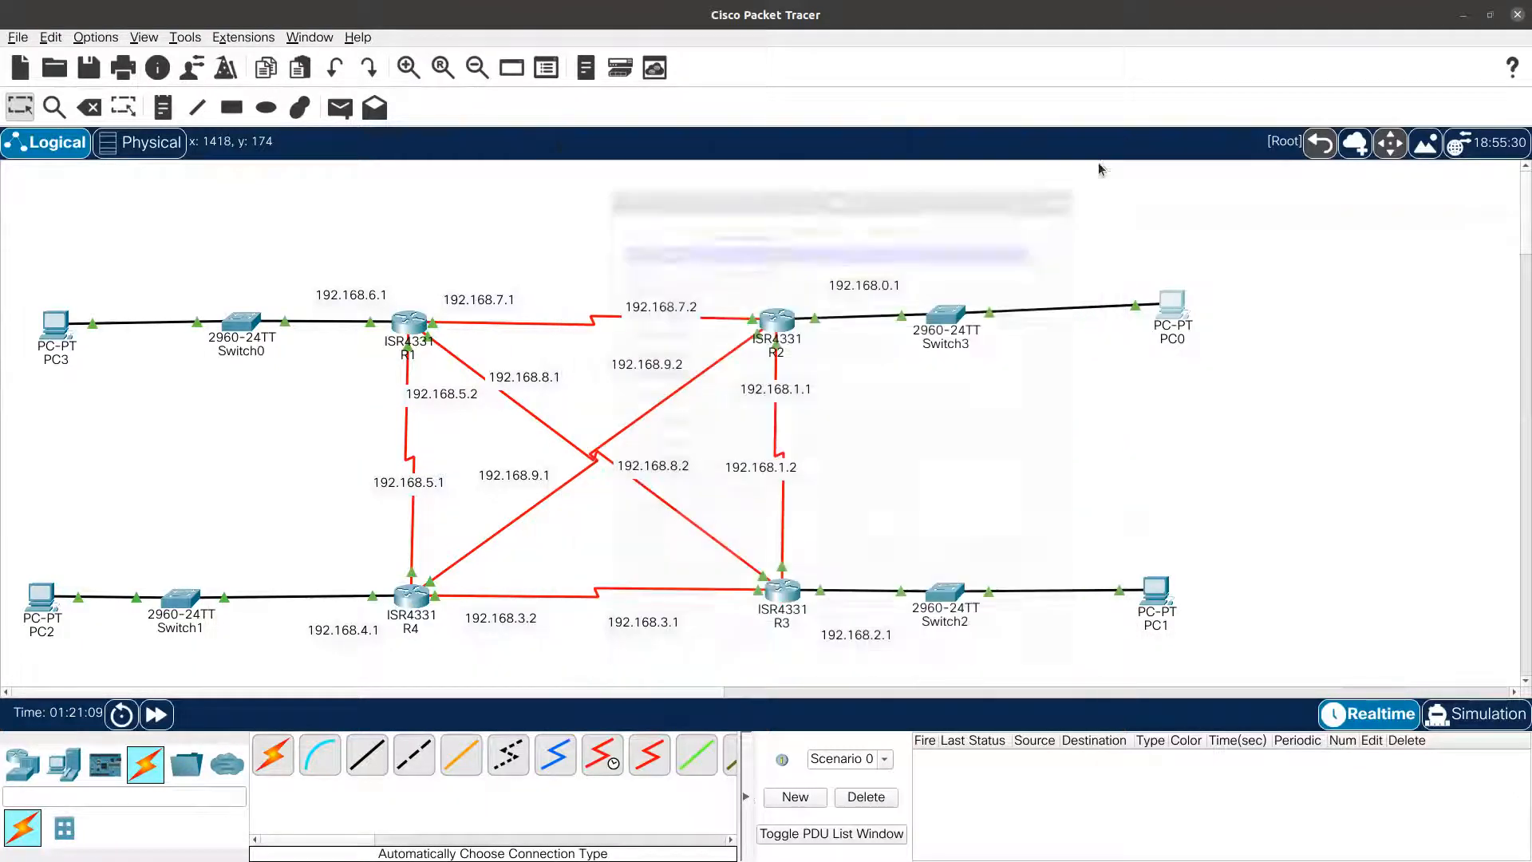
Look up PC2's IPv4 address in its IP configuration again and close the PC2 window.
left_click(39, 605)
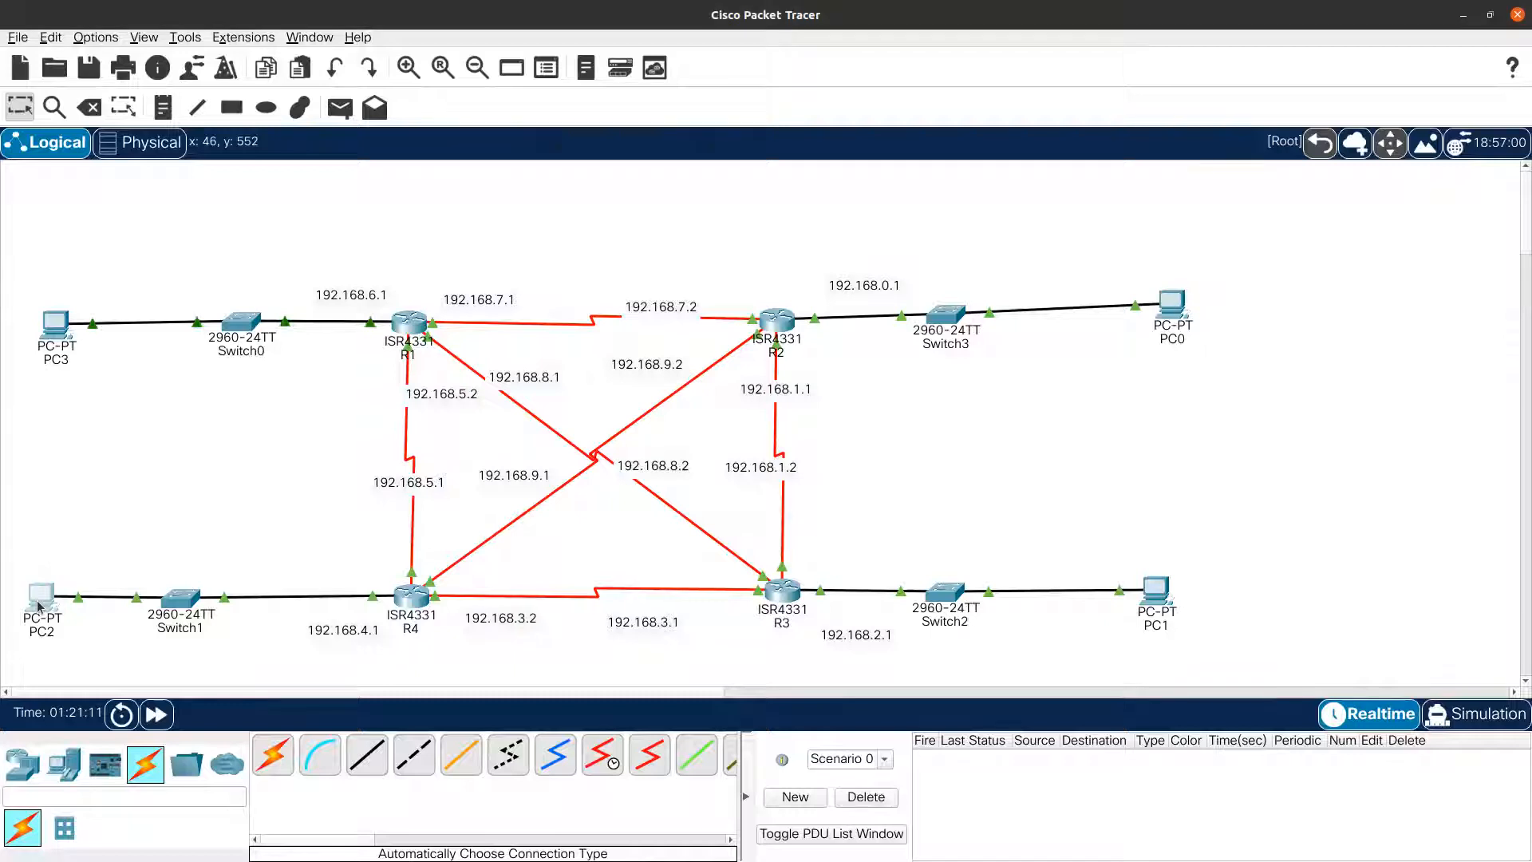
left_click(644, 246)
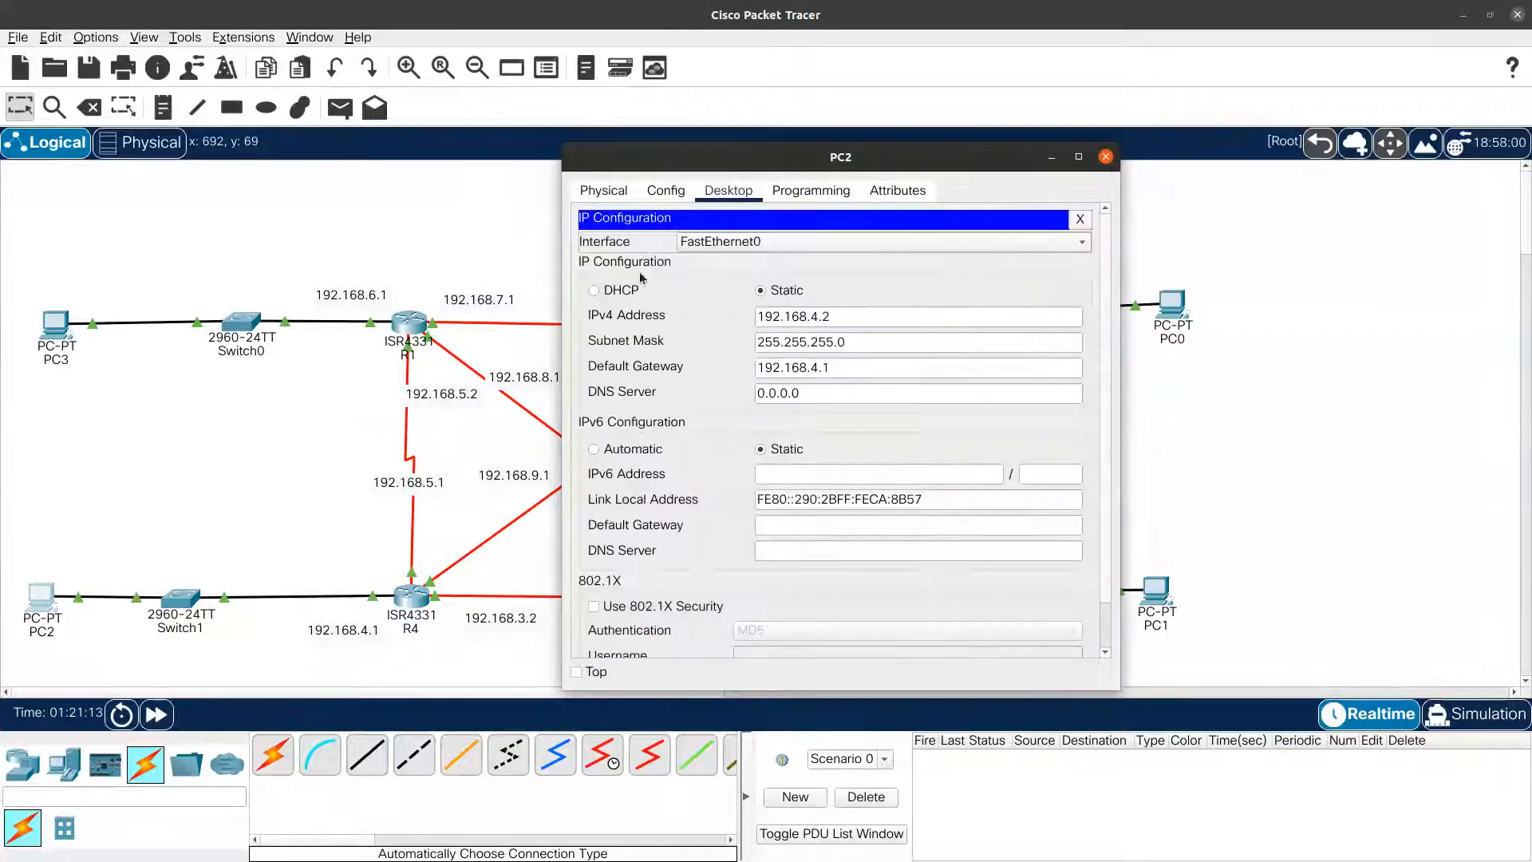
left_click(1105, 156)
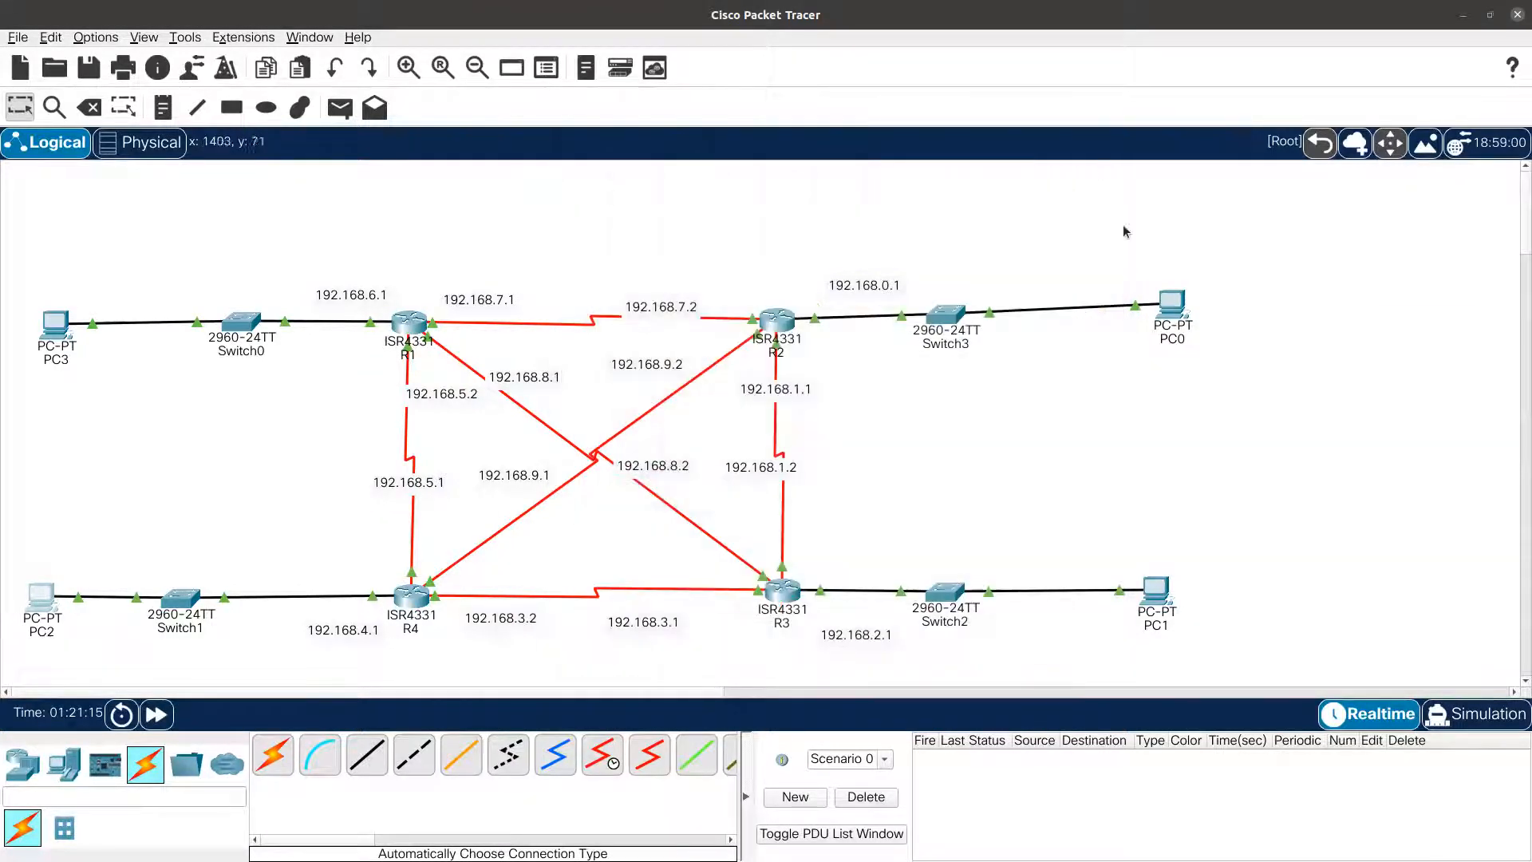
Ping PC2 at 192.168.4.2 twice from PC0's command prompt.
left_click(1169, 310)
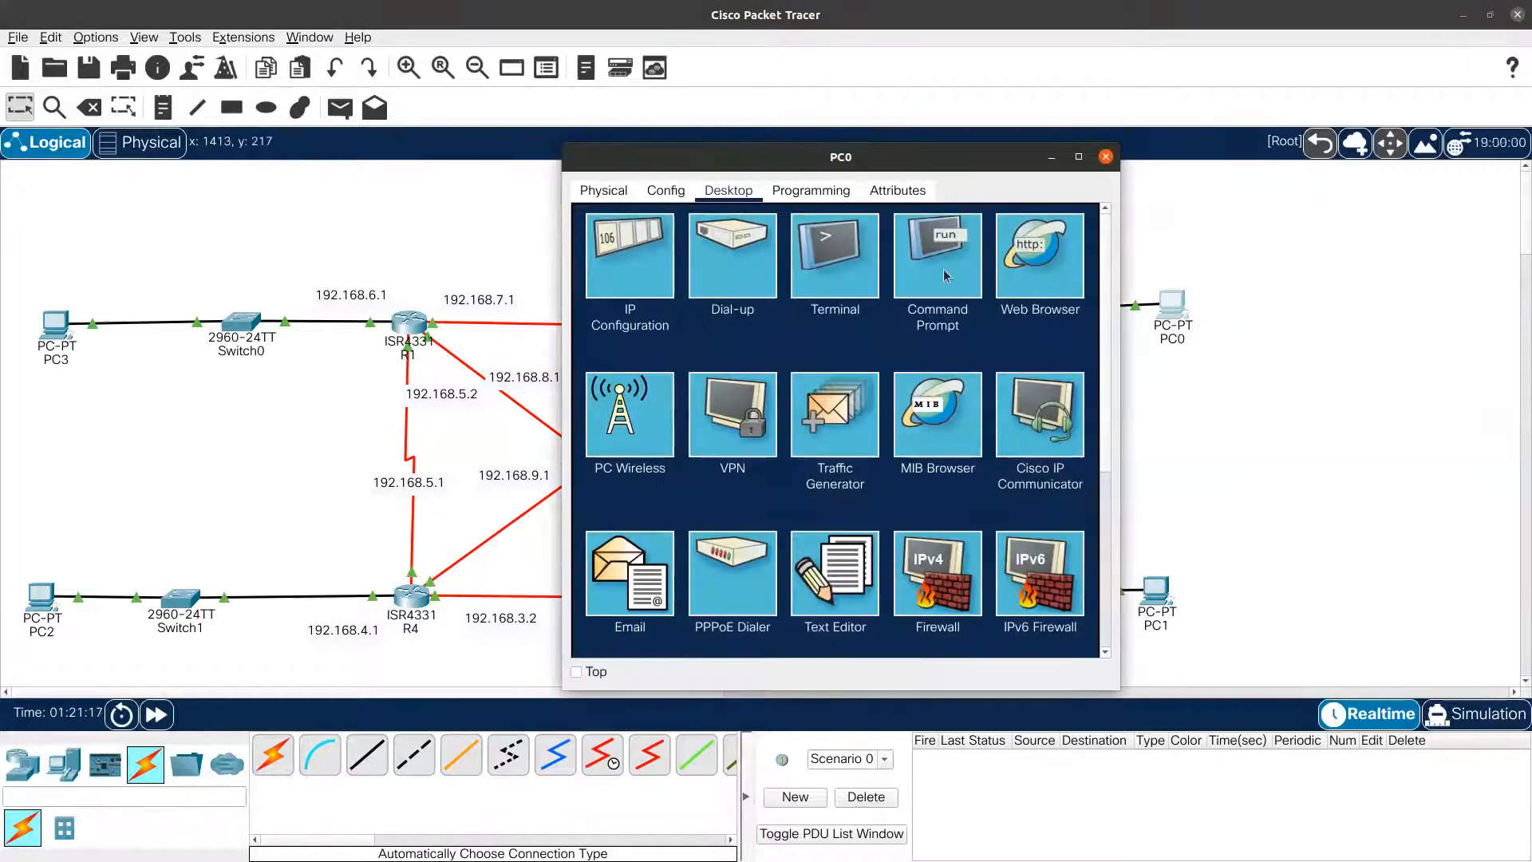
left_click(945, 272)
key("Return")
key("Return")
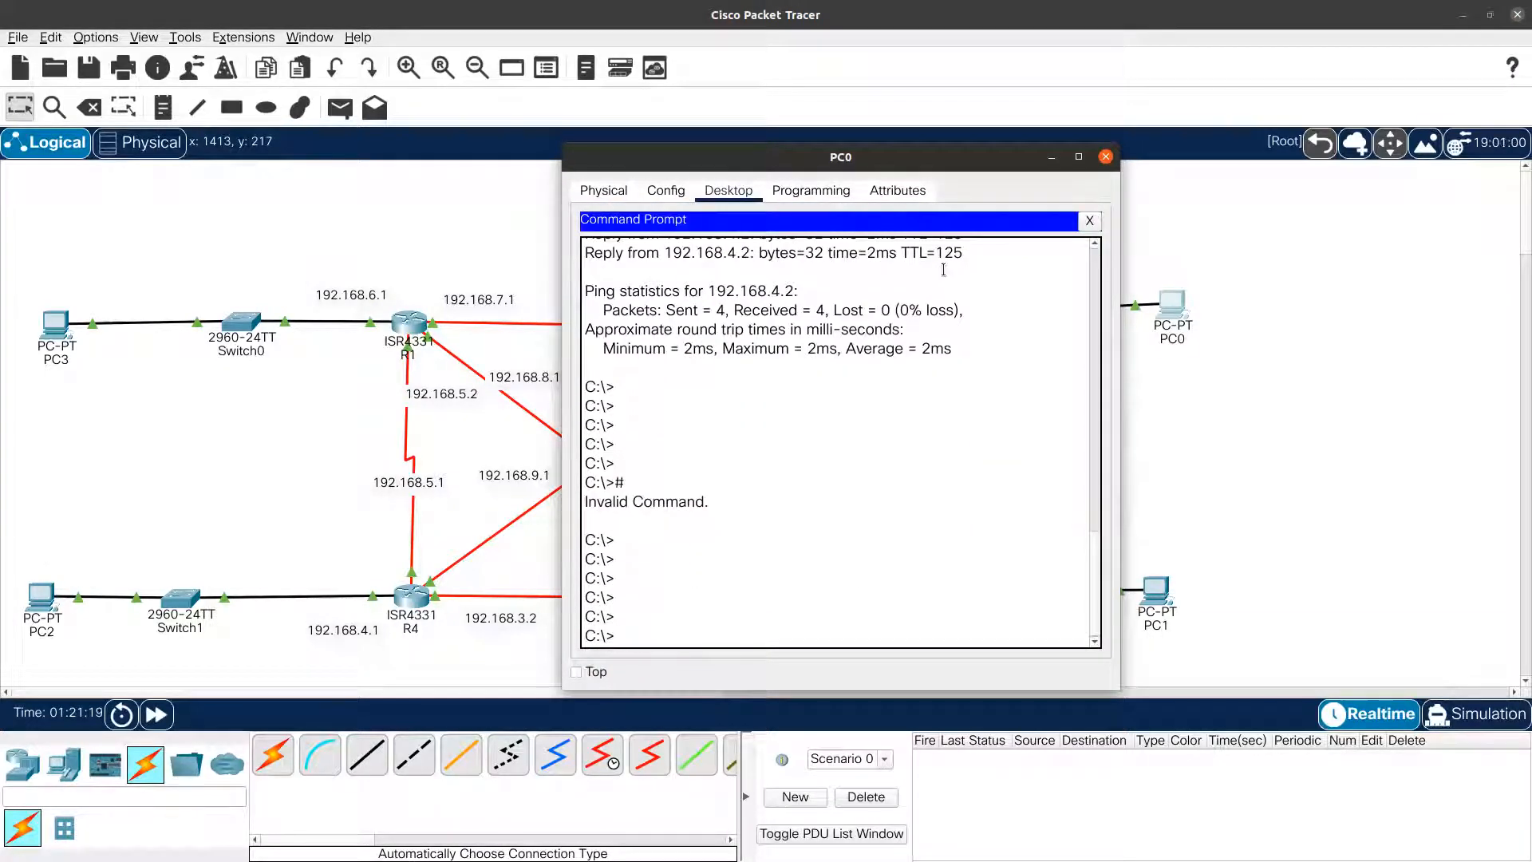
type("ping 192.168.")
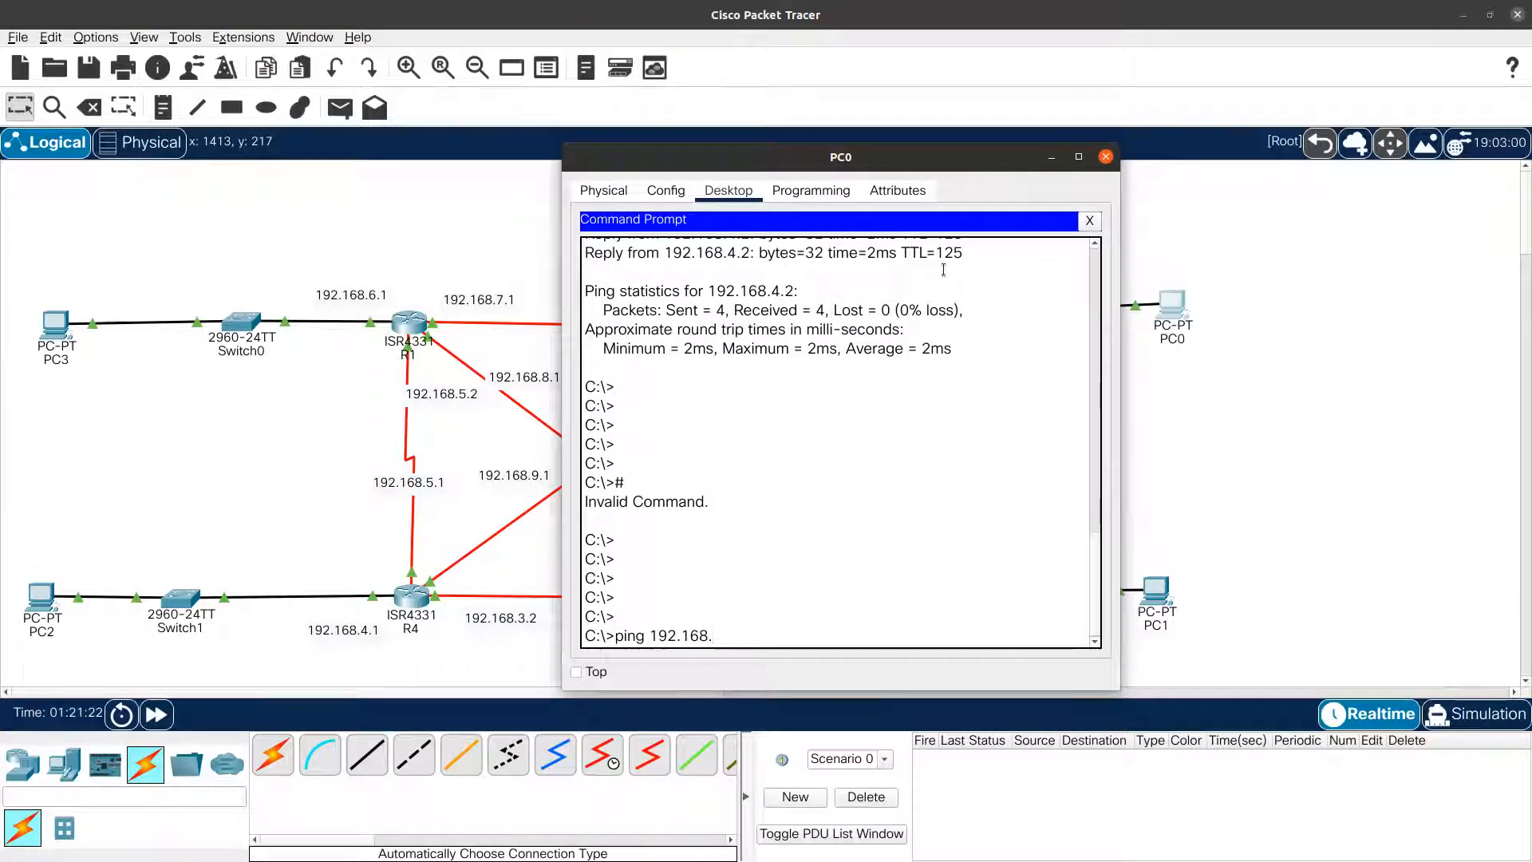
type("4.2")
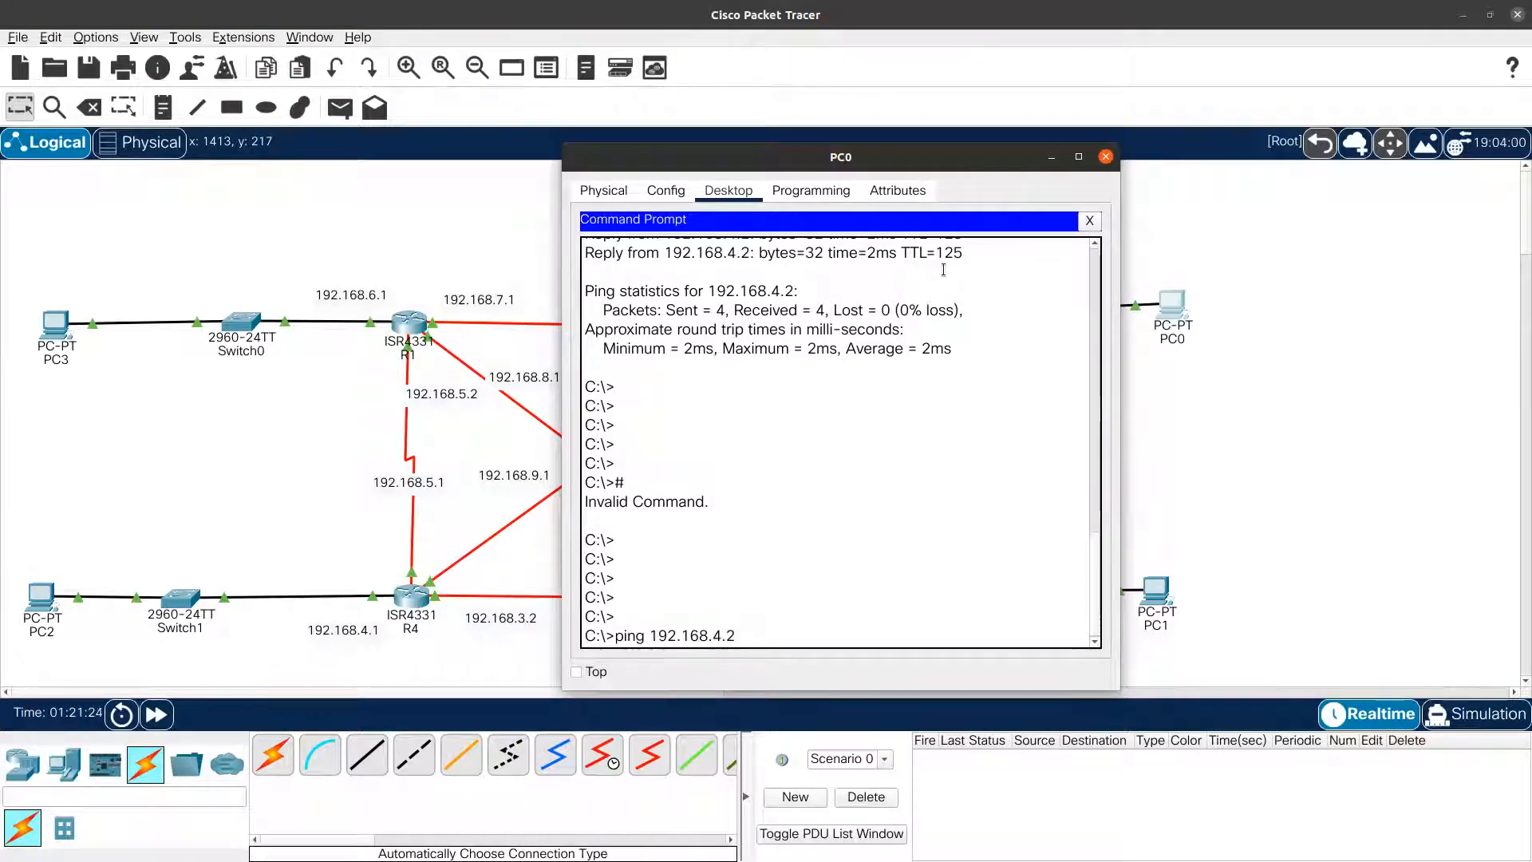
key("Return")
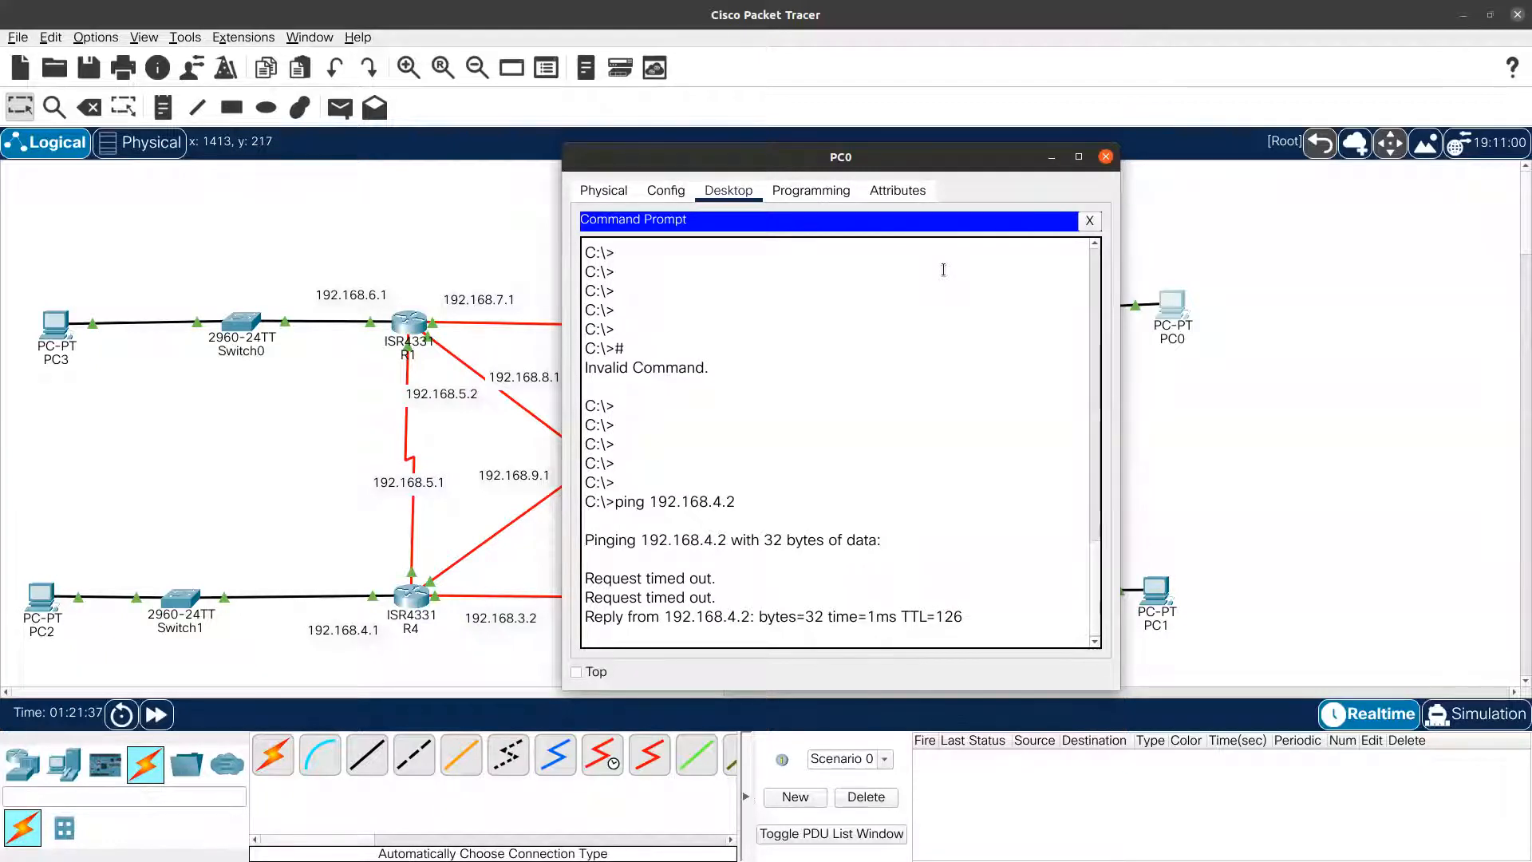
key("Up")
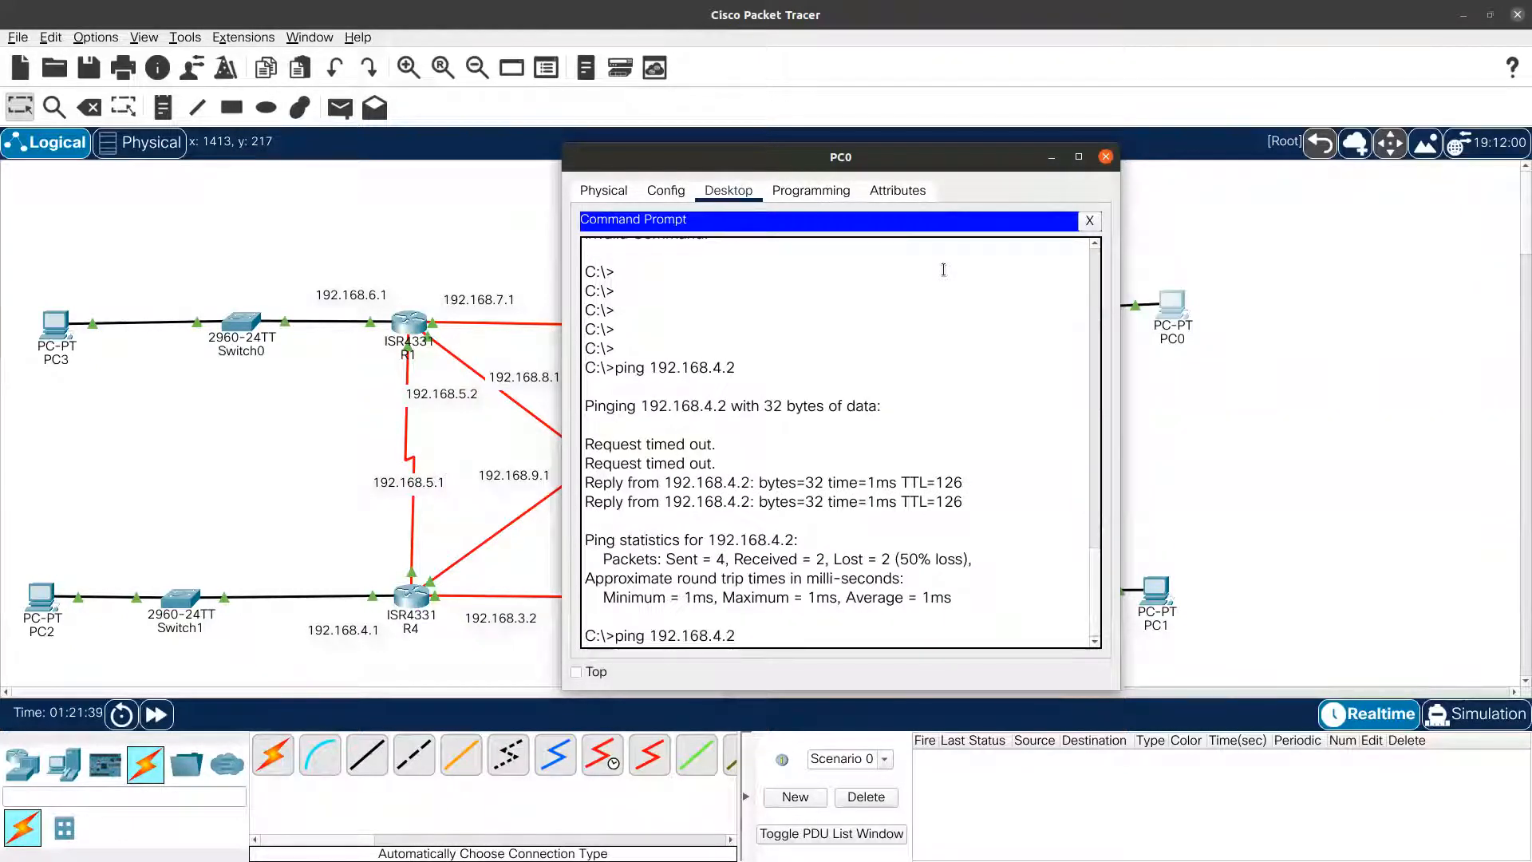
key("Return")
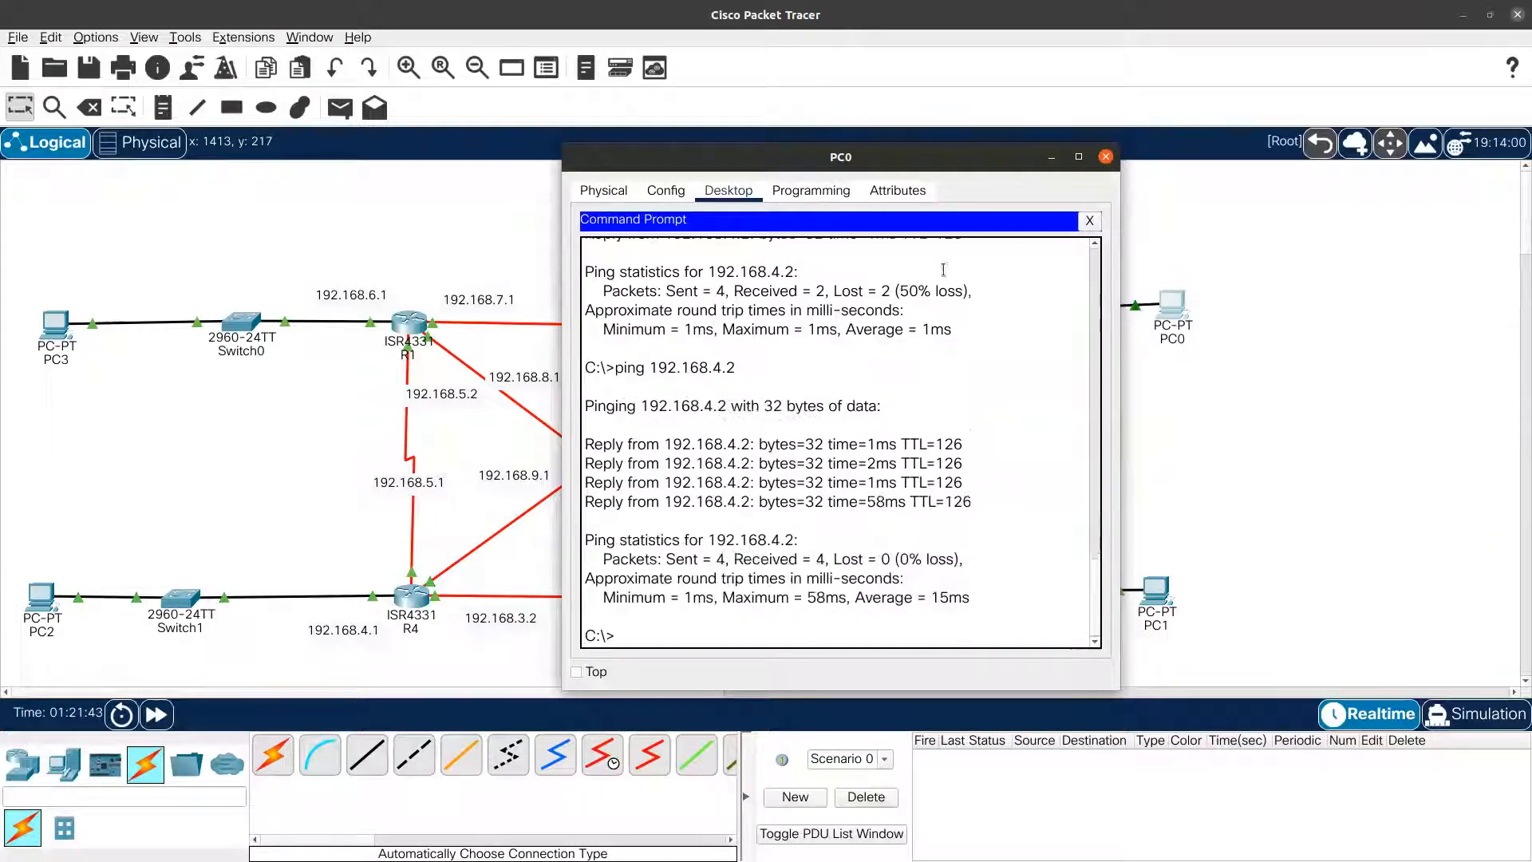
Trace the route from PC0 to 192.168.4.2 with tracert, compare it with the topology, and close PC0's window.
type("tracert 192.168")
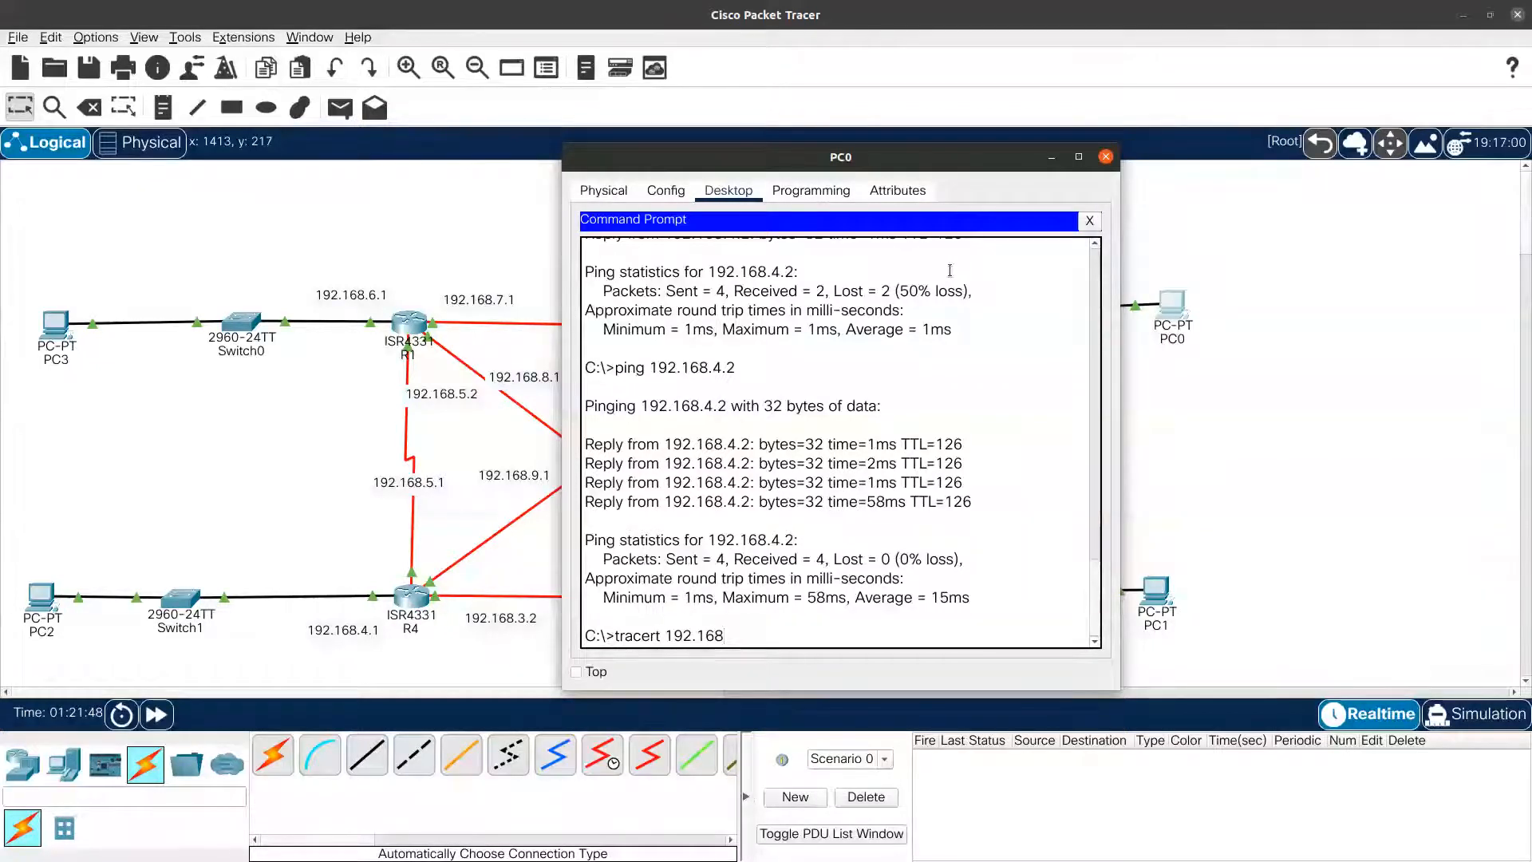
type(".4.2")
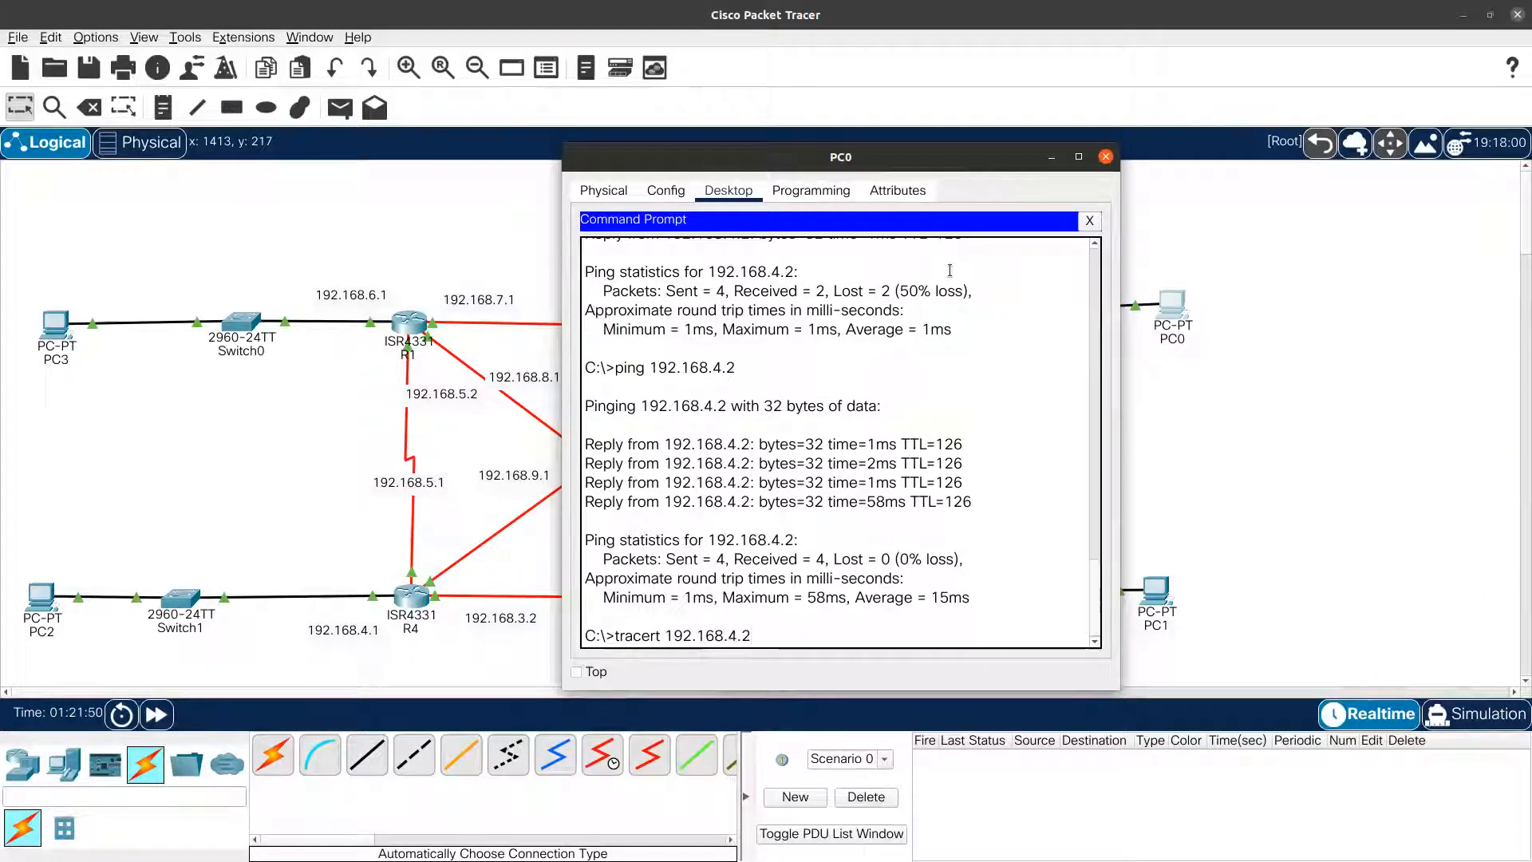
key("Return")
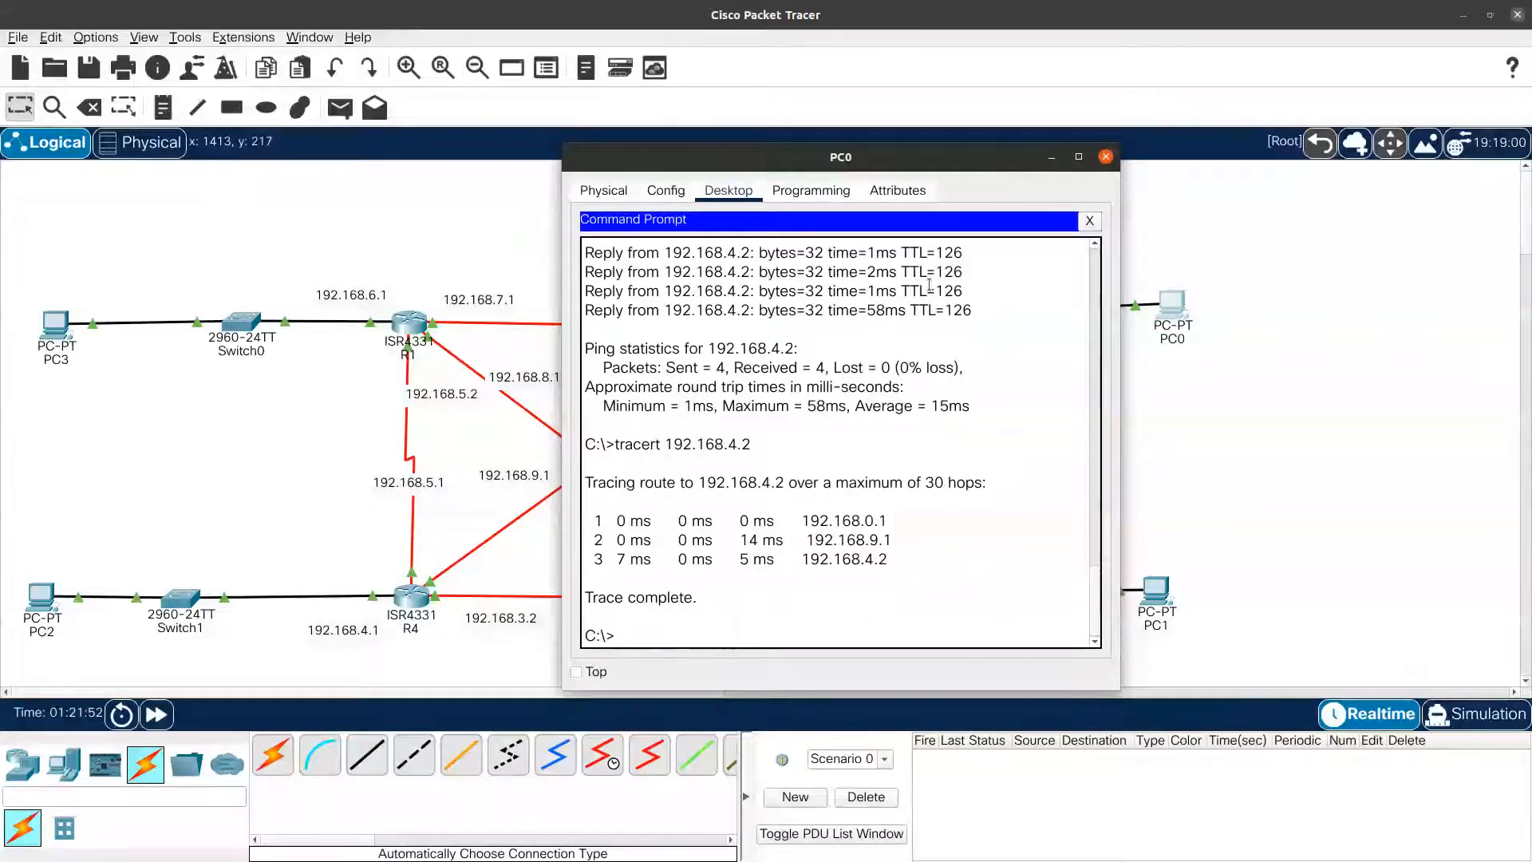
left_click_drag(815, 160, 1189, 381)
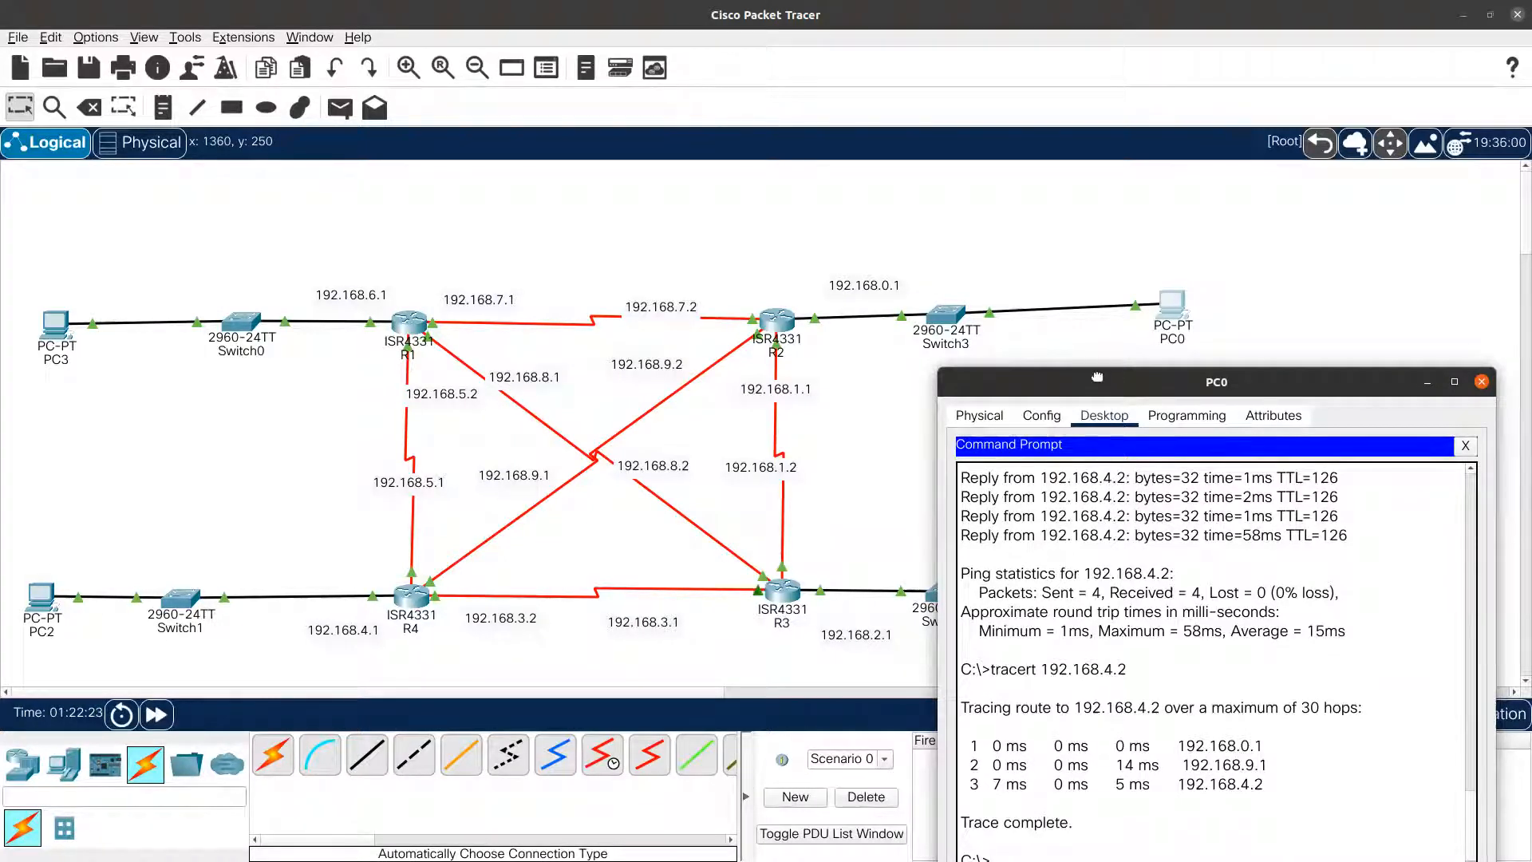
left_click_drag(1097, 375, 1066, 235)
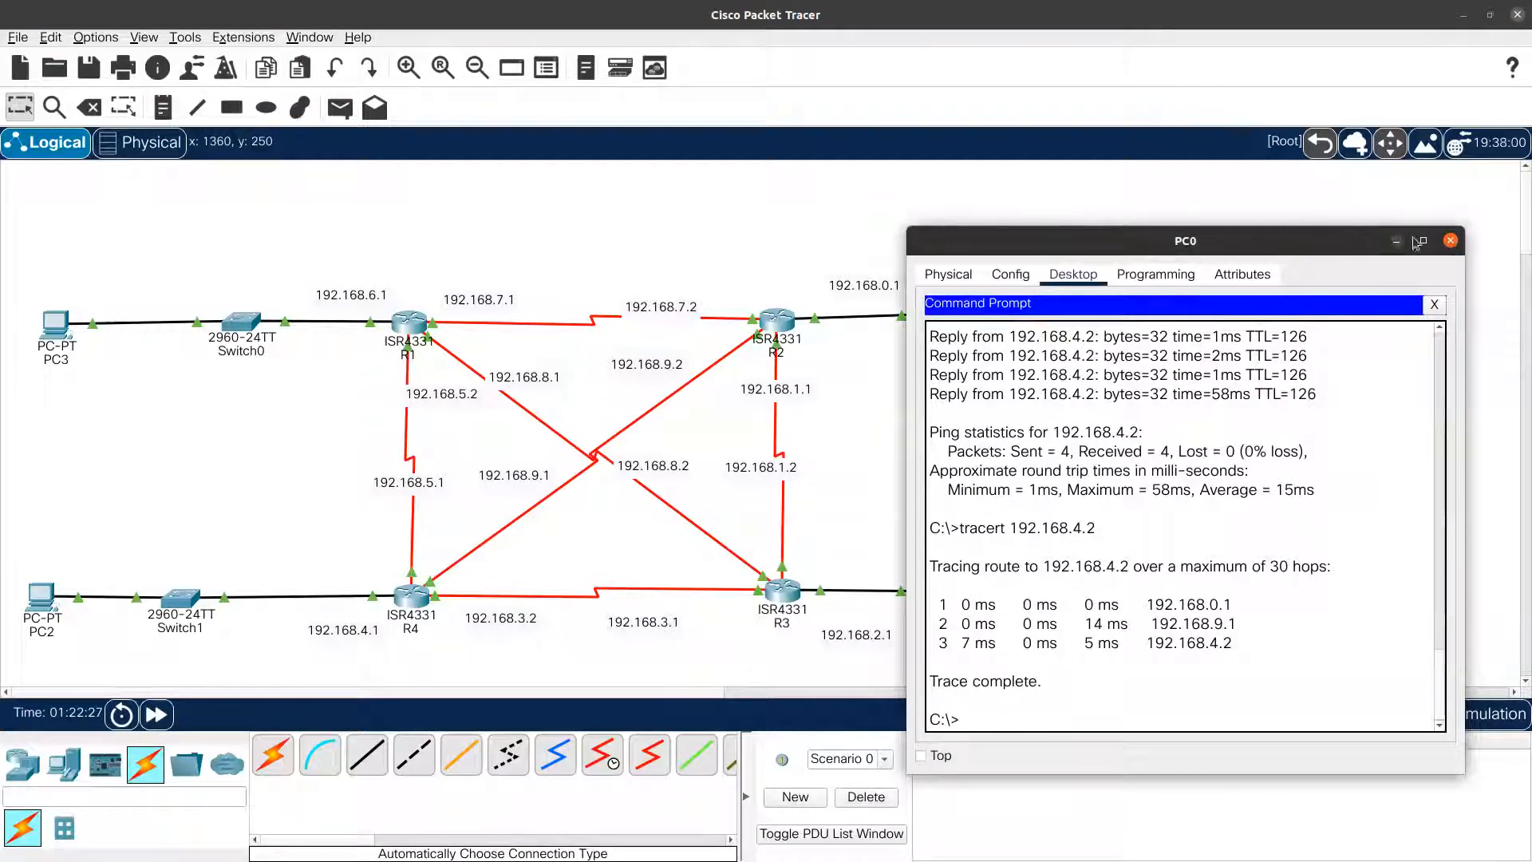
left_click(1451, 241)
Ping PC2 at 192.168.4.2 from PC1's command prompt.
left_click(1157, 600)
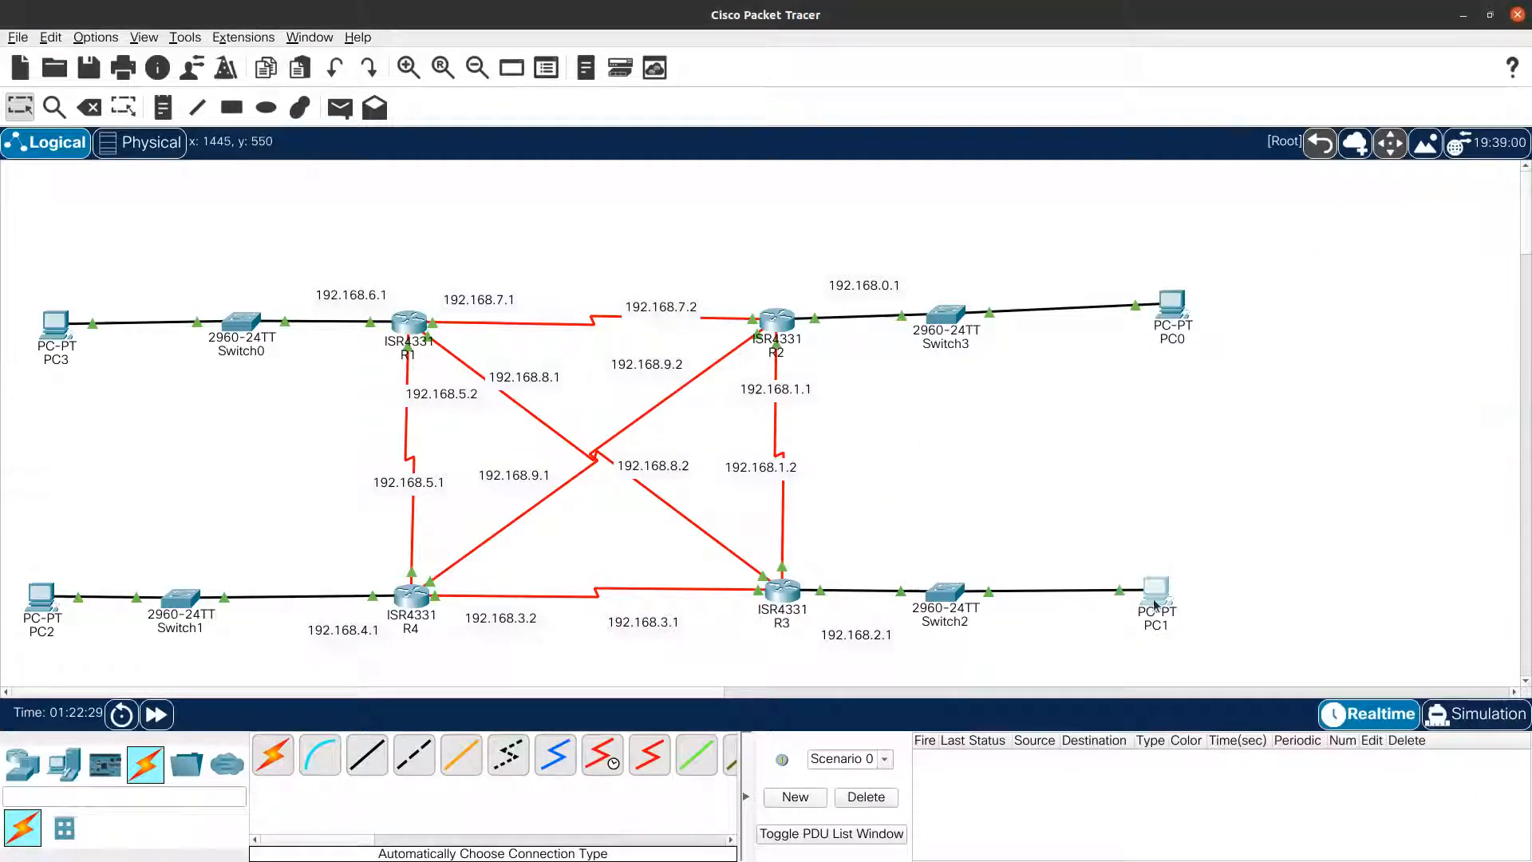
left_click(940, 258)
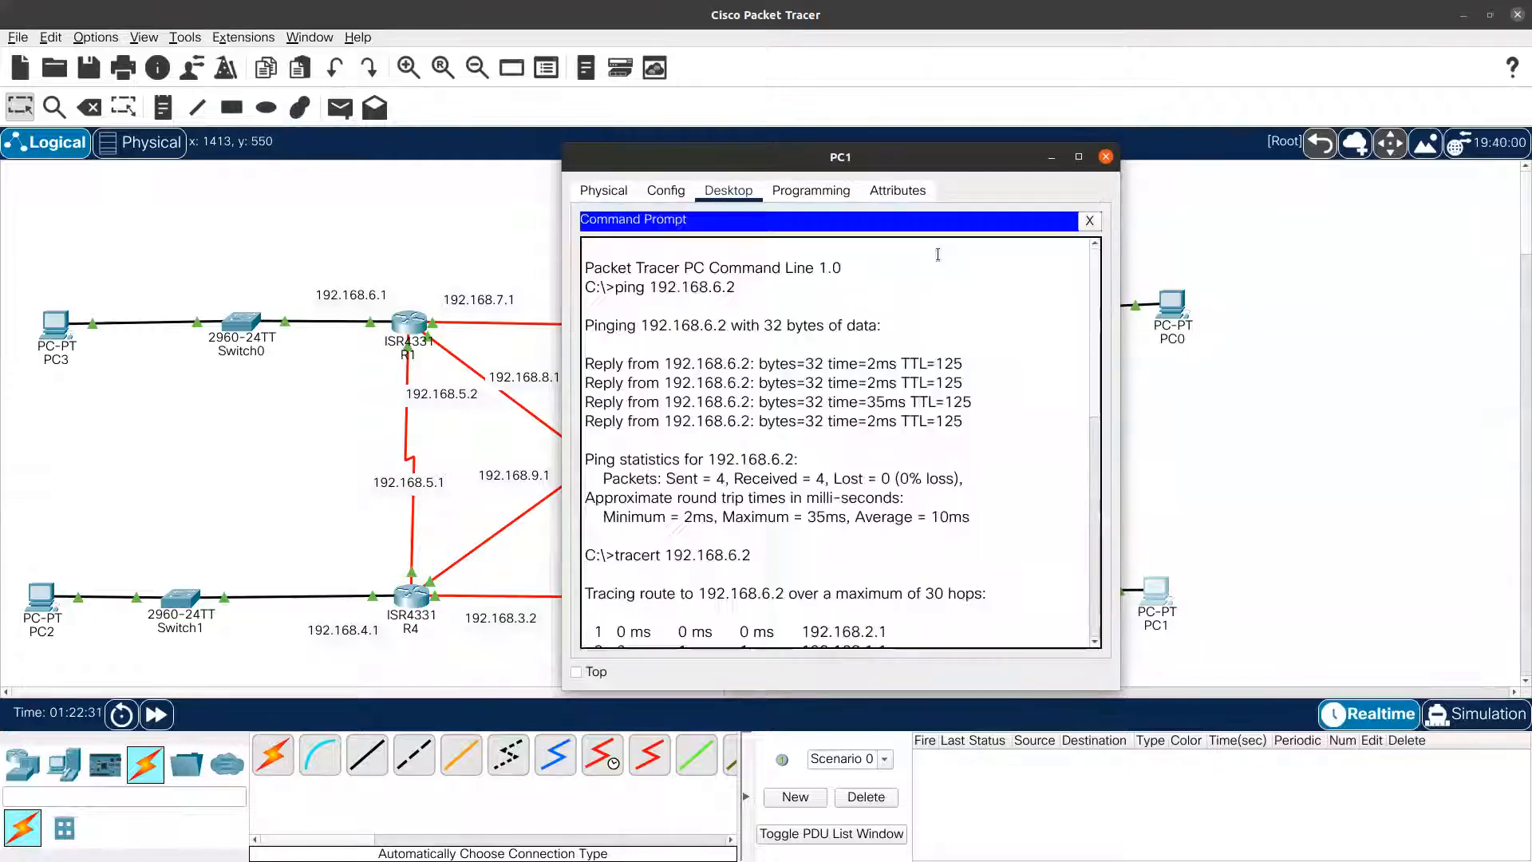
left_click_drag(1084, 497, 1095, 547)
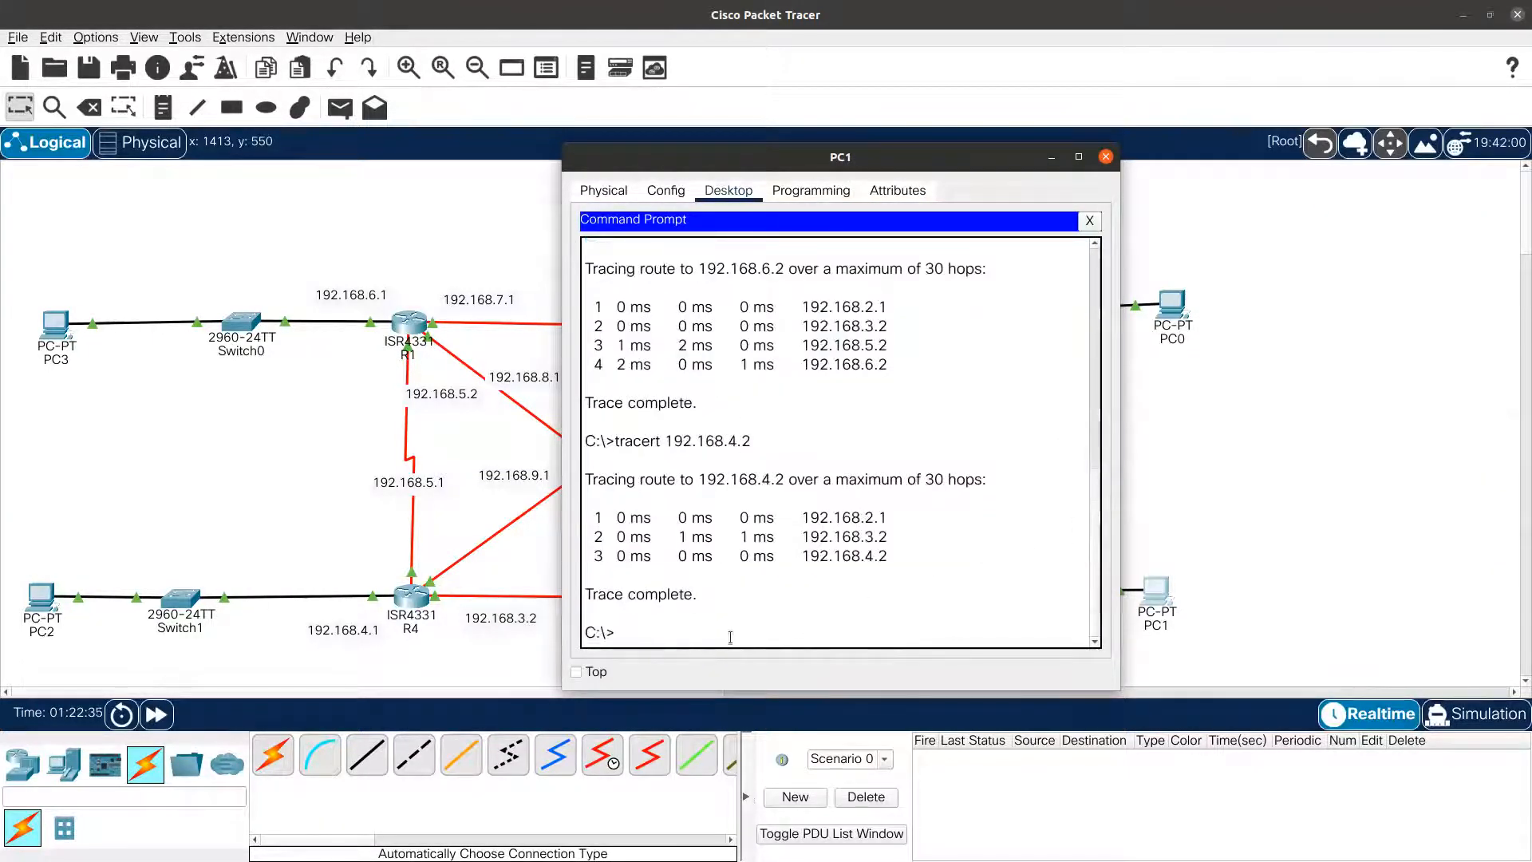
key("Return")
key("Return")
key("Return")
key("Return")
type("ping ")
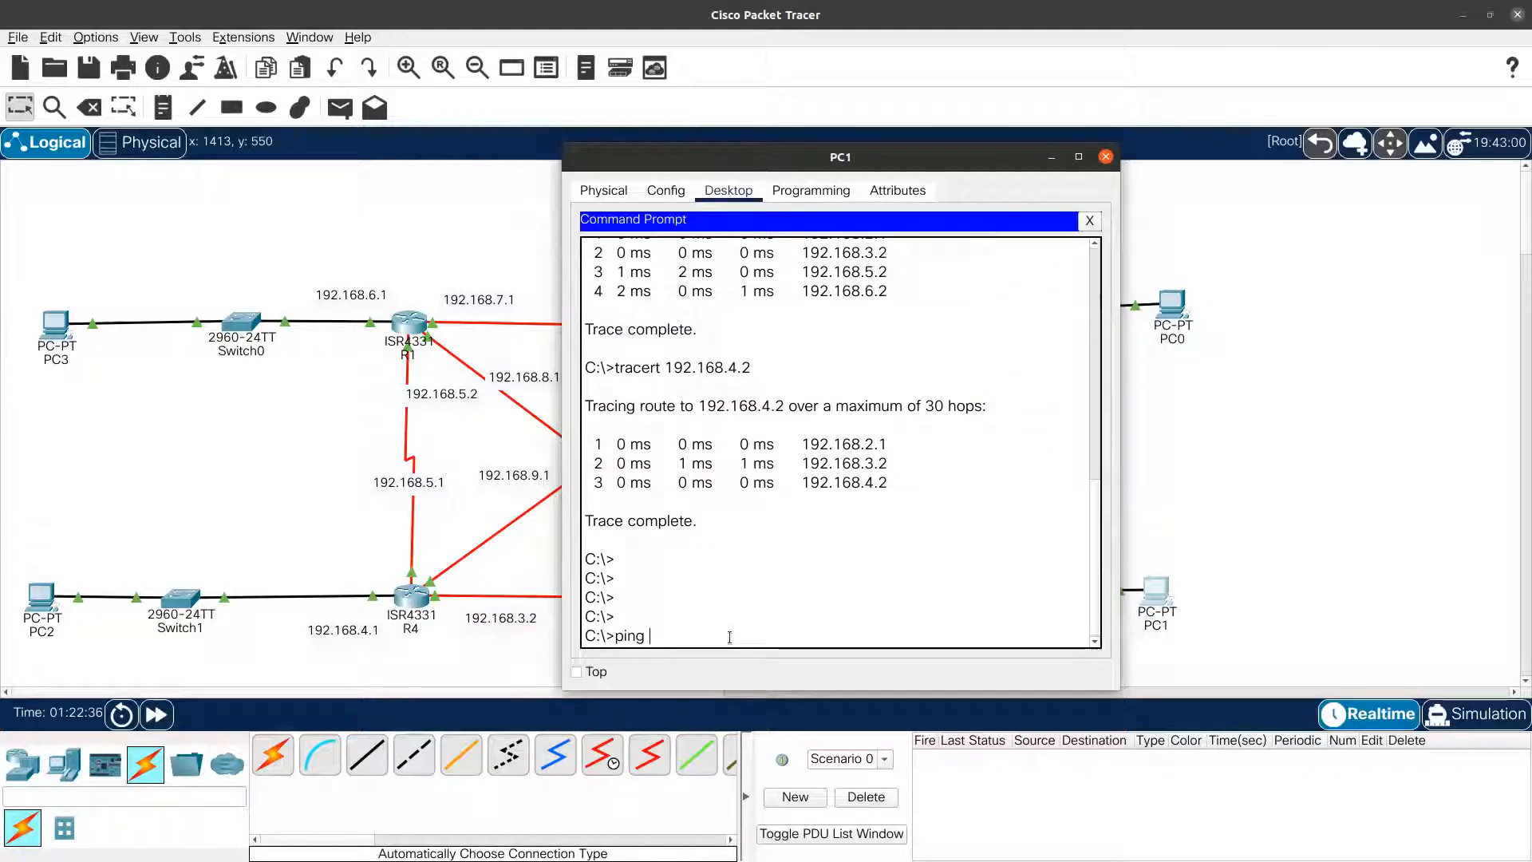
type("192.168")
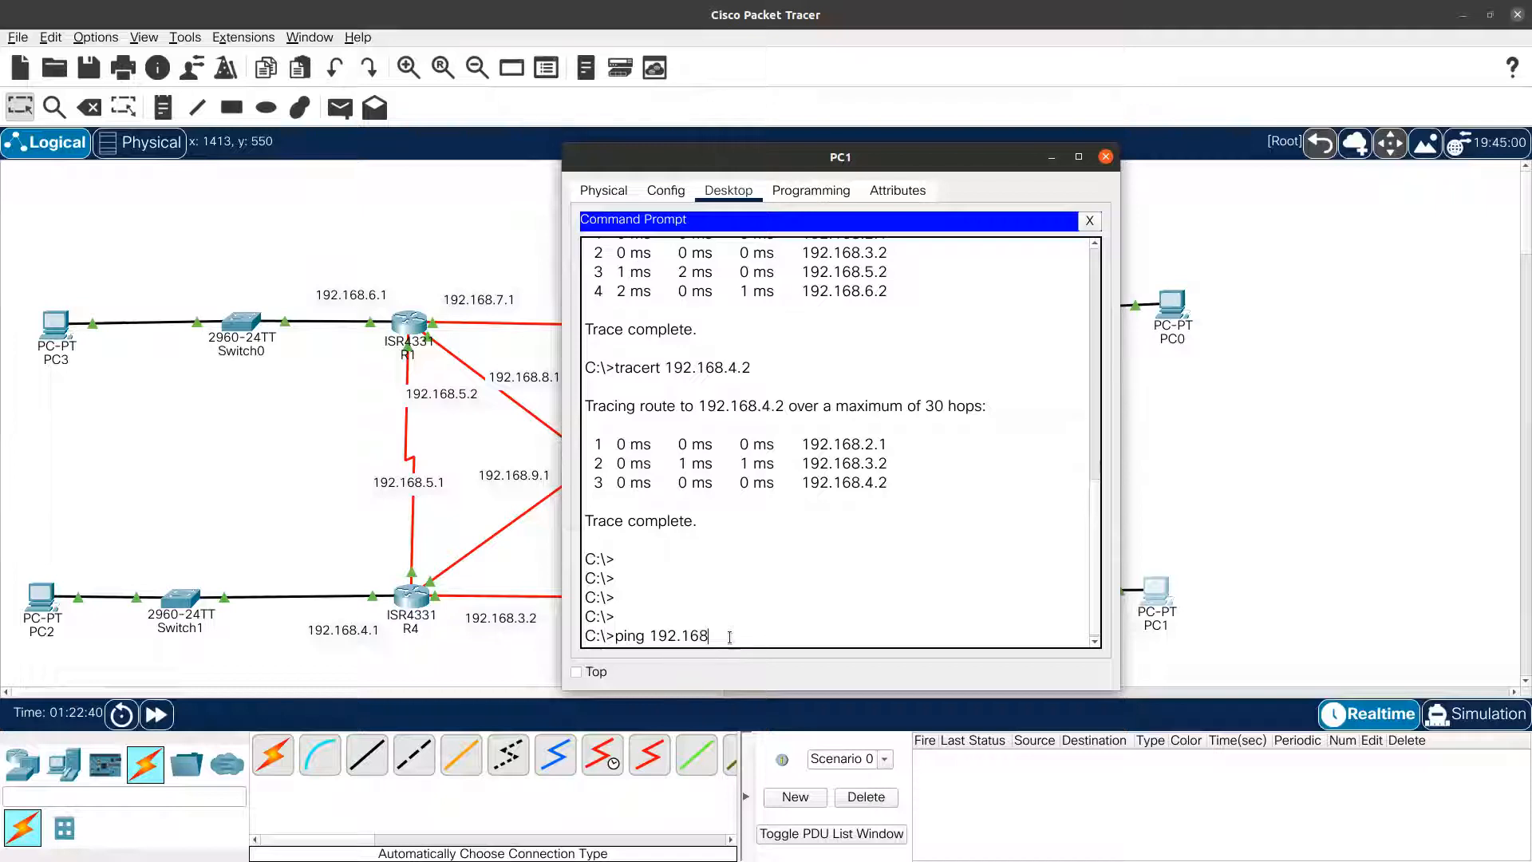
type(".4.2")
key("Return")
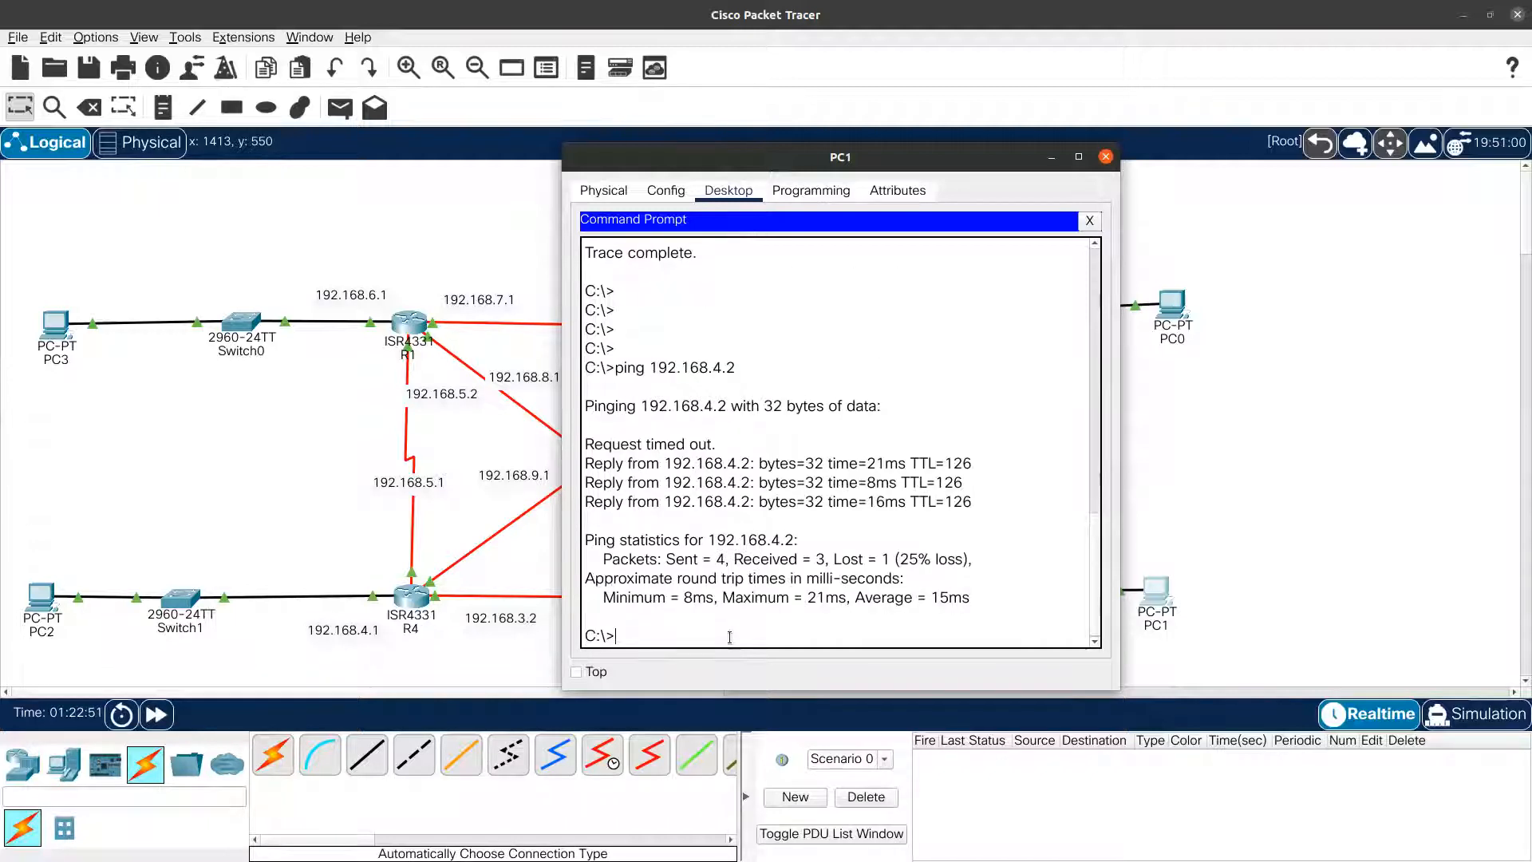
Trace the route from PC1 to 192.168.4.2 with tracert, compare it with the topology, and close PC1's window.
type("tracert 1")
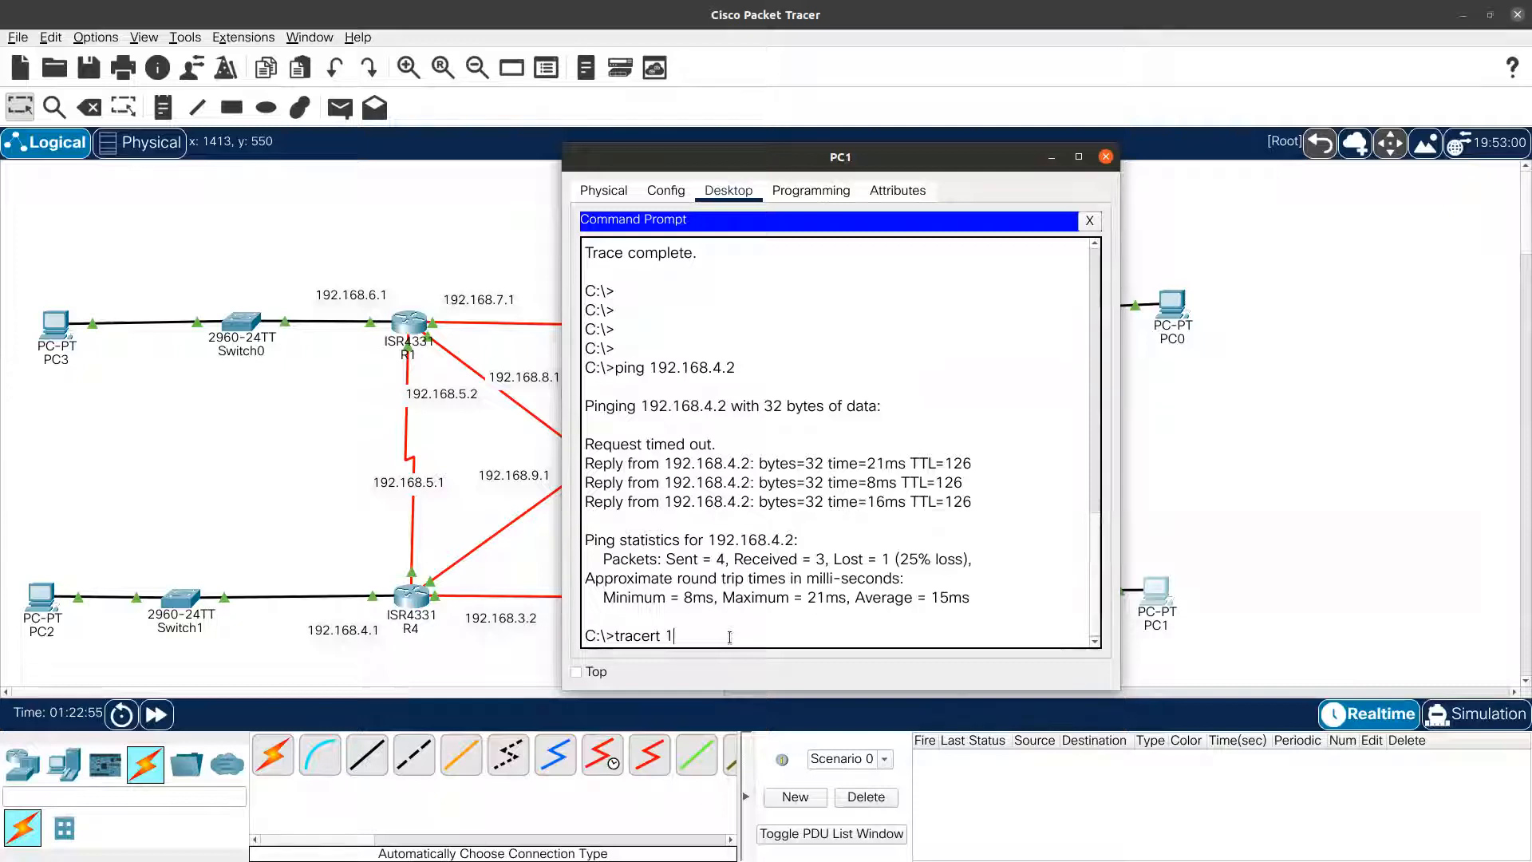
type("92.168.4.2")
key("Return")
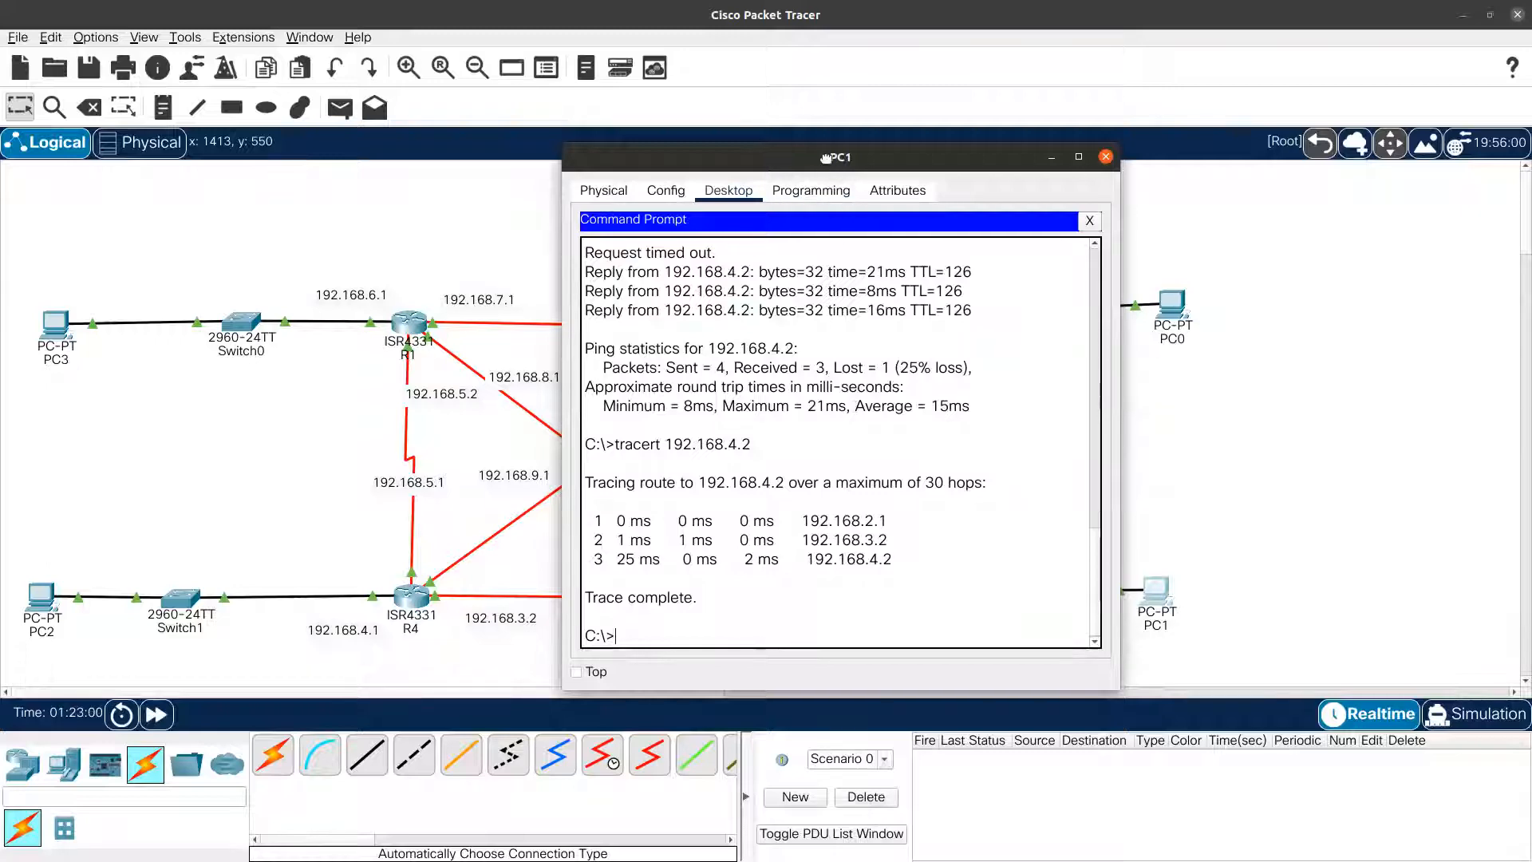
left_click_drag(829, 160, 1011, 208)
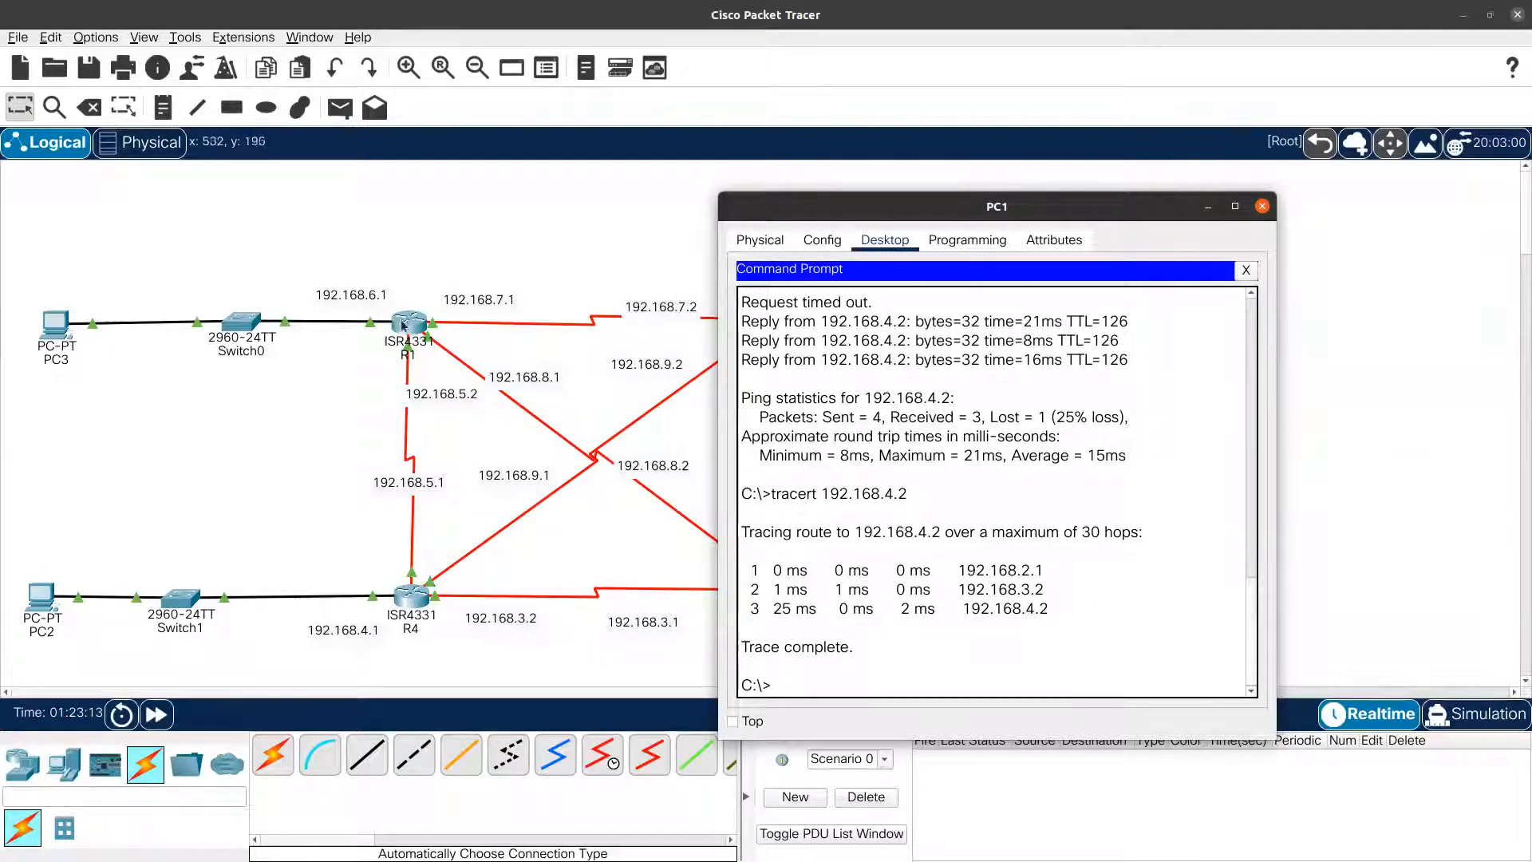
left_click(1262, 206)
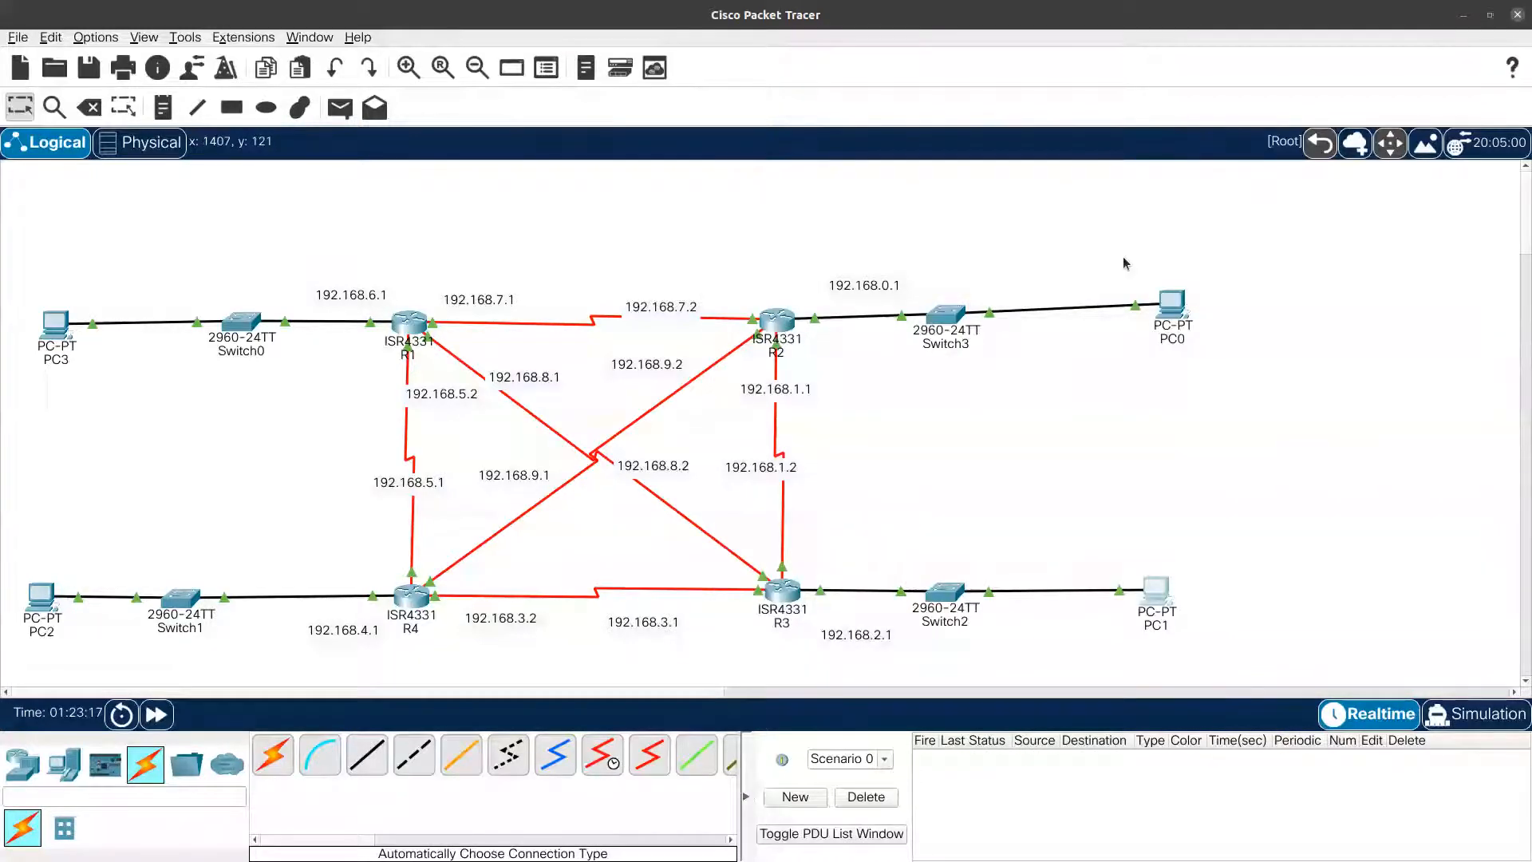
Open R3's command line and exit global configuration mode to privileged EXEC mode.
left_click(788, 585)
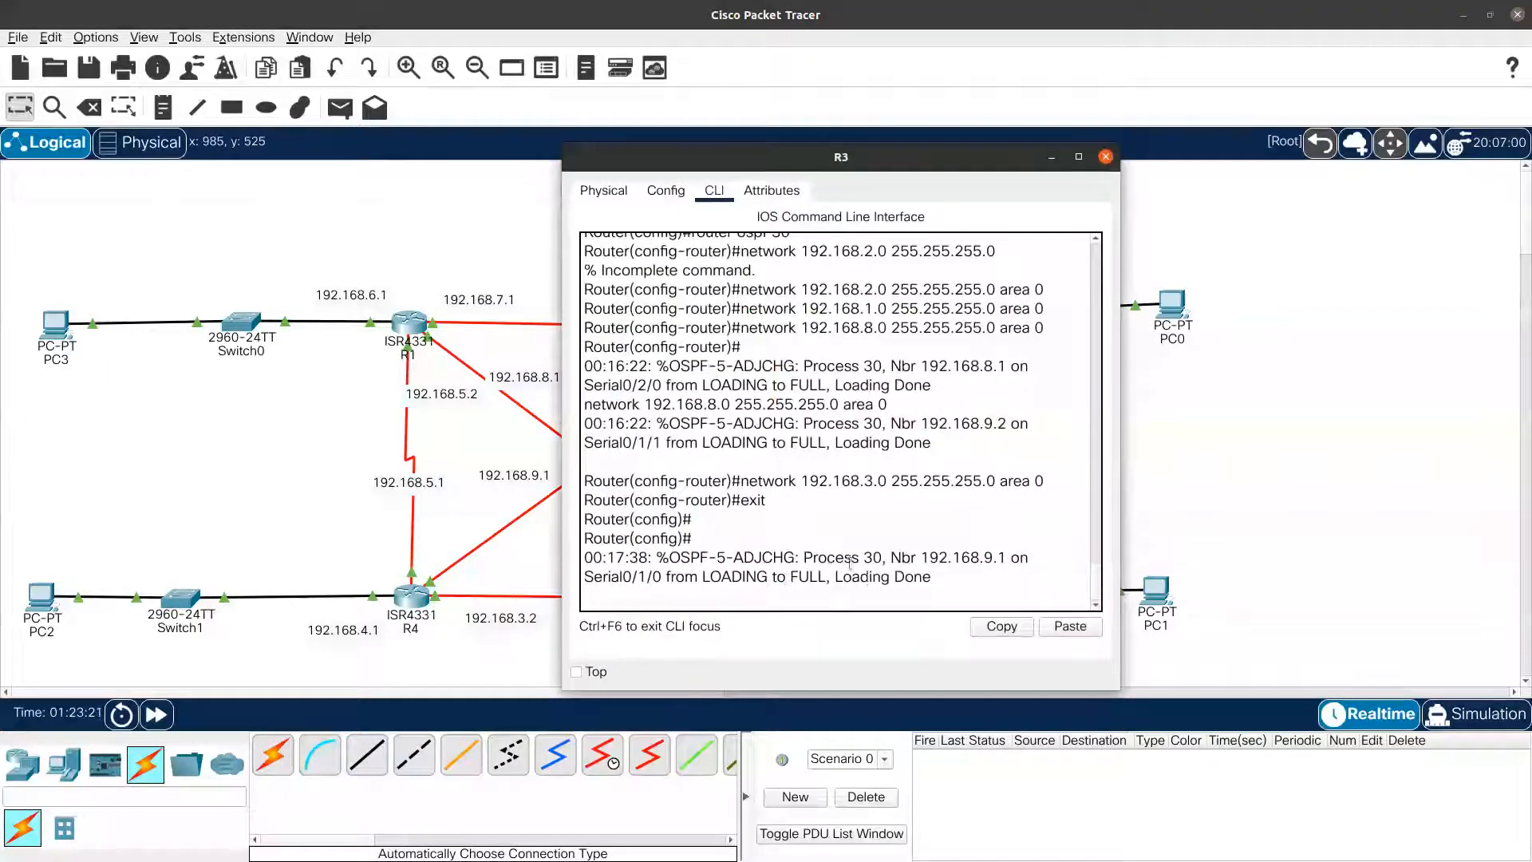
key("Return")
key("Return")
key("Return")
key("Return")
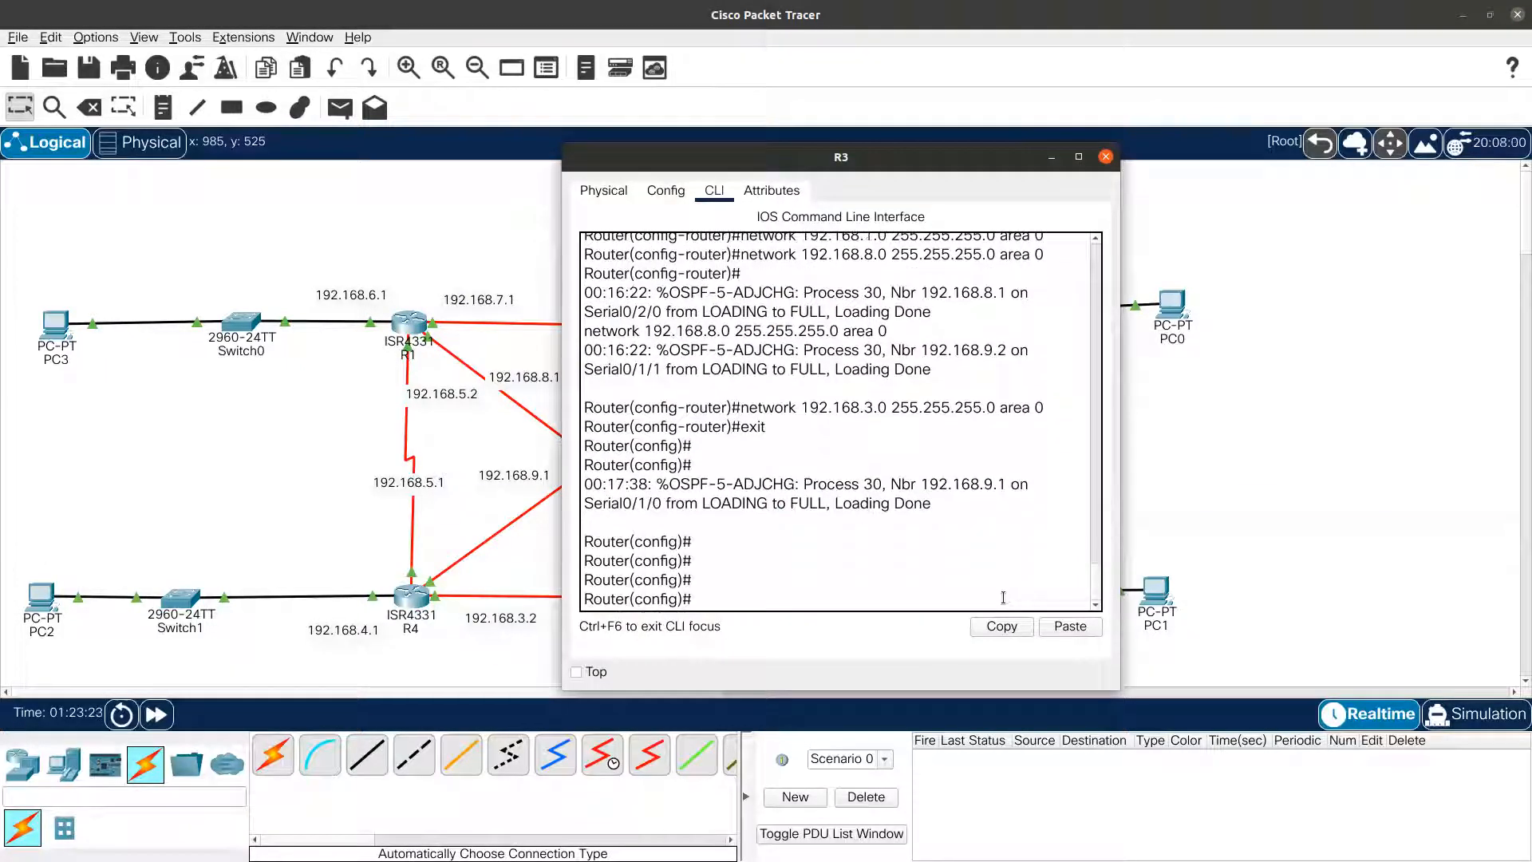
type("exit")
key("Return")
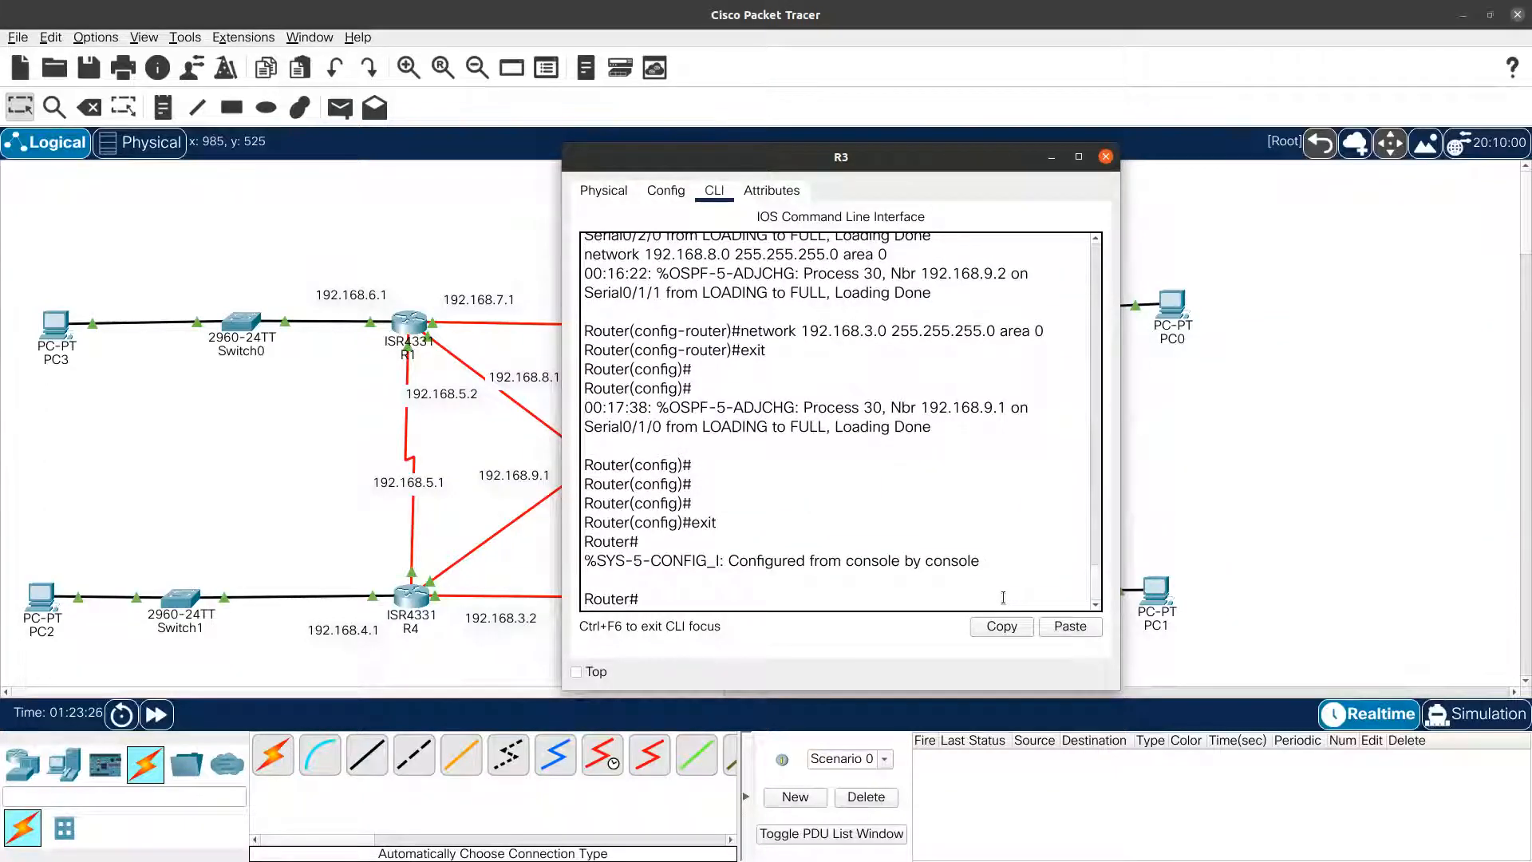
key("Return")
key("Return")
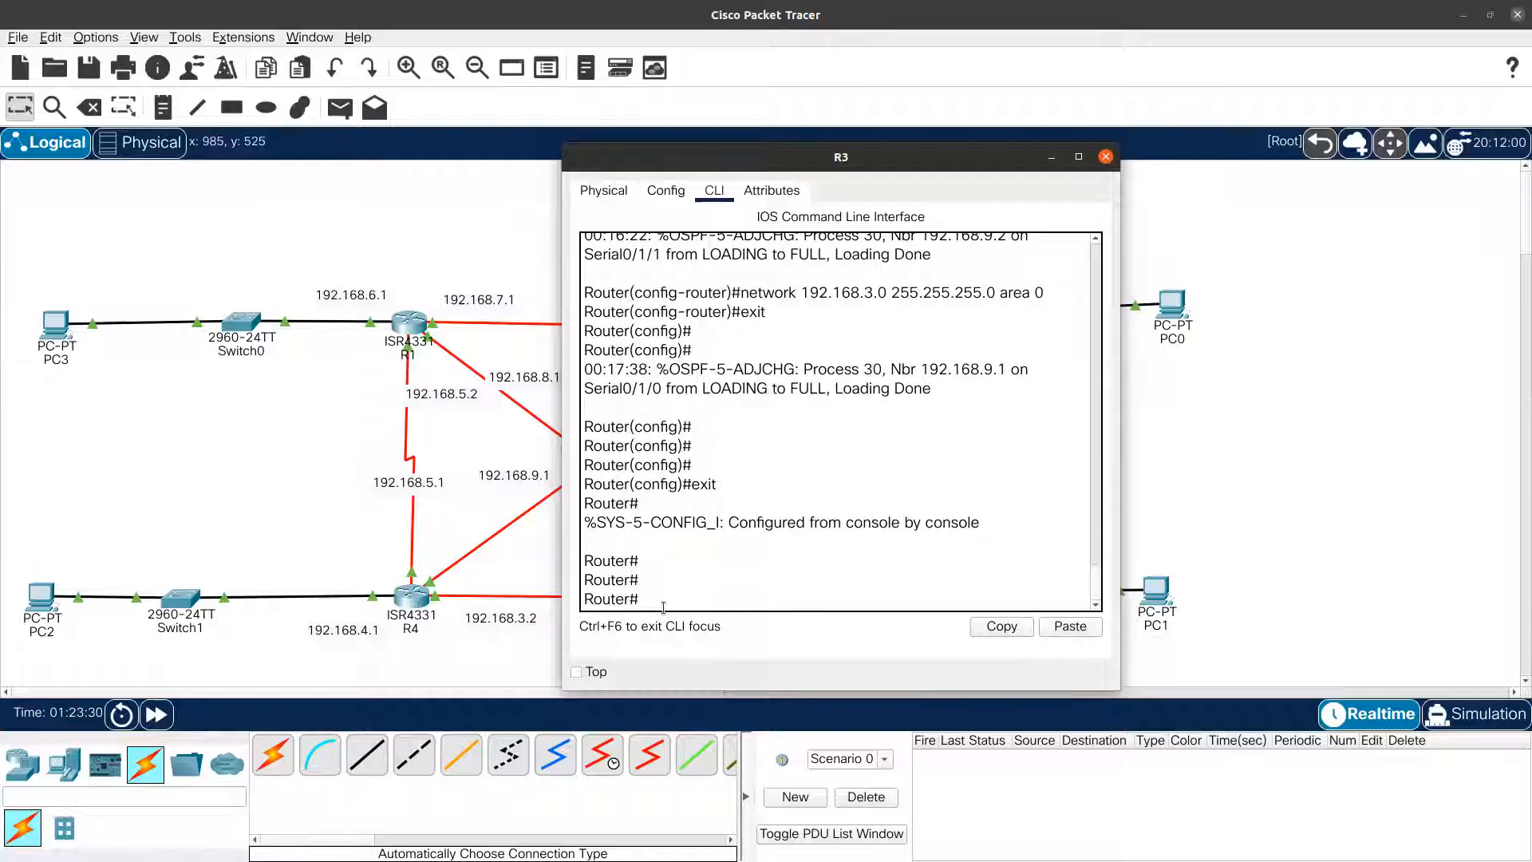
Display R3's OSPF process information with show ip ospf and review the area details.
type("show ip")
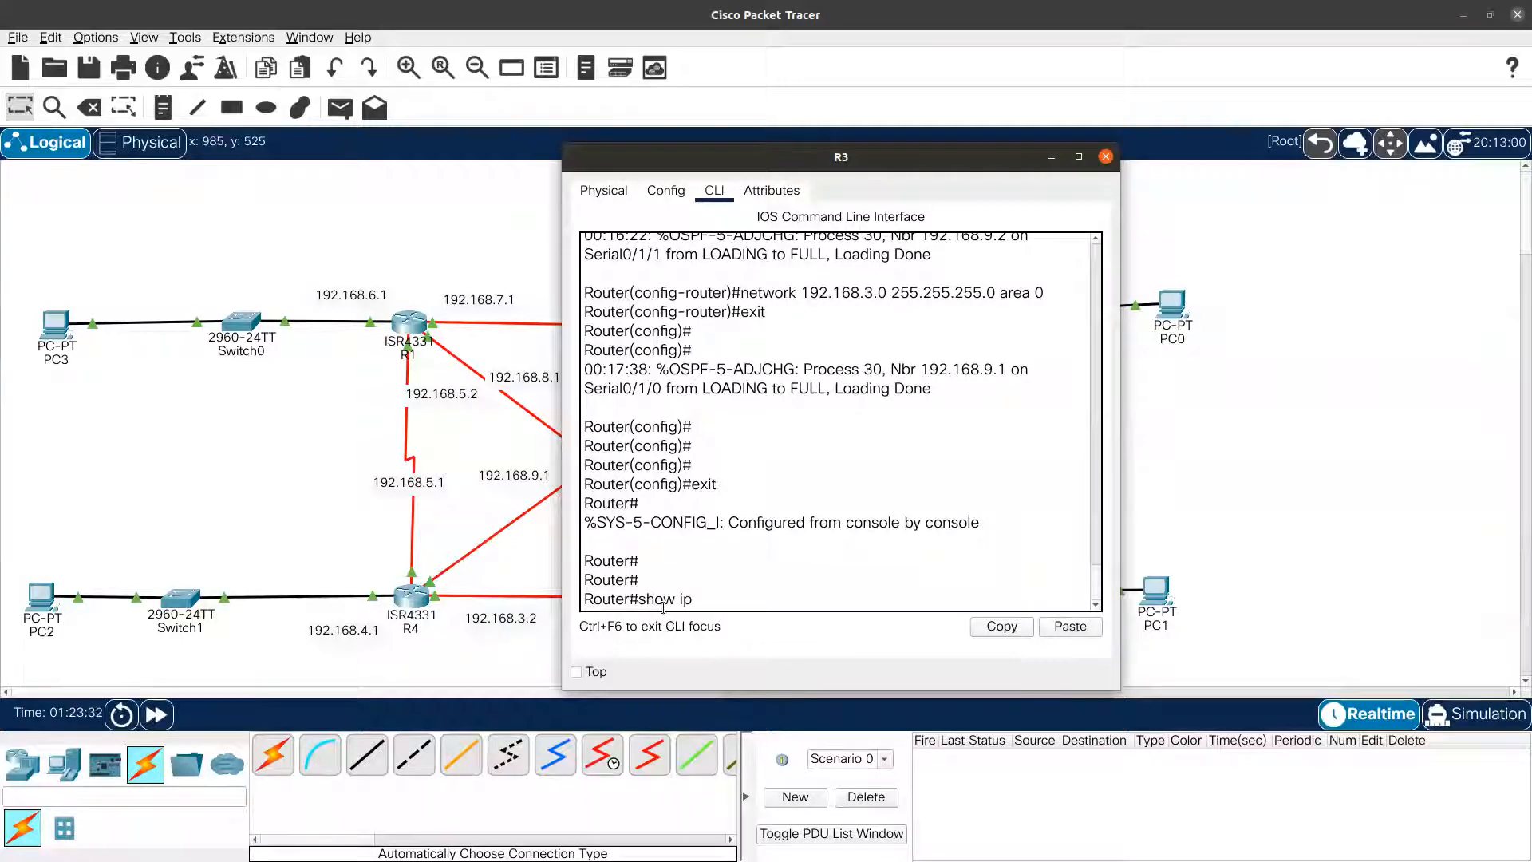
type(" ospf")
key("Return")
key("Return")
key("Return")
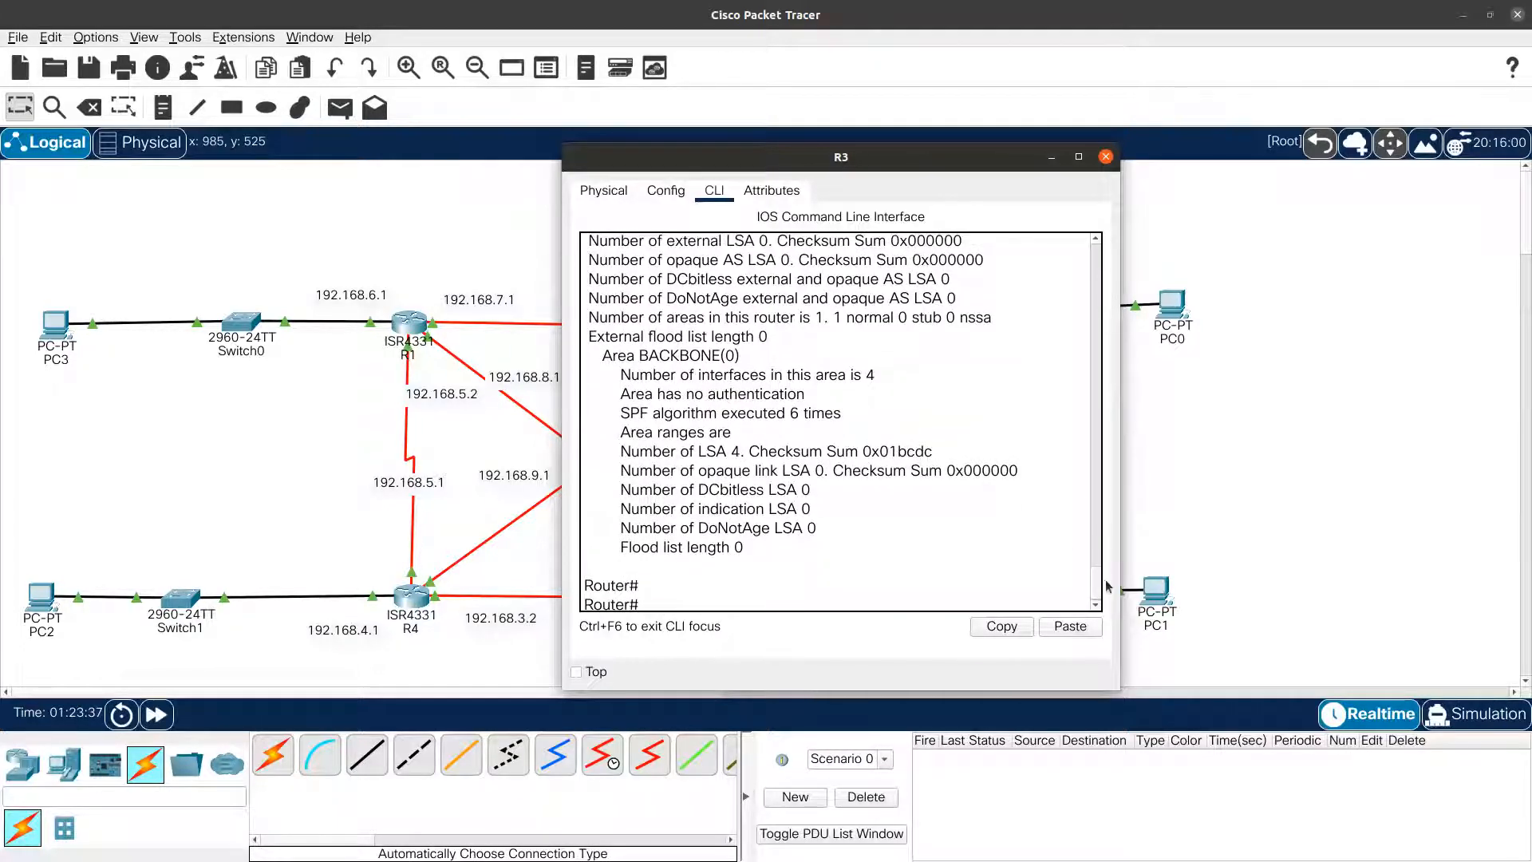
mouse_move(1098, 592)
left_mouse_down()
mouse_move(1093, 541)
mouse_move(1095, 602)
left_mouse_up()
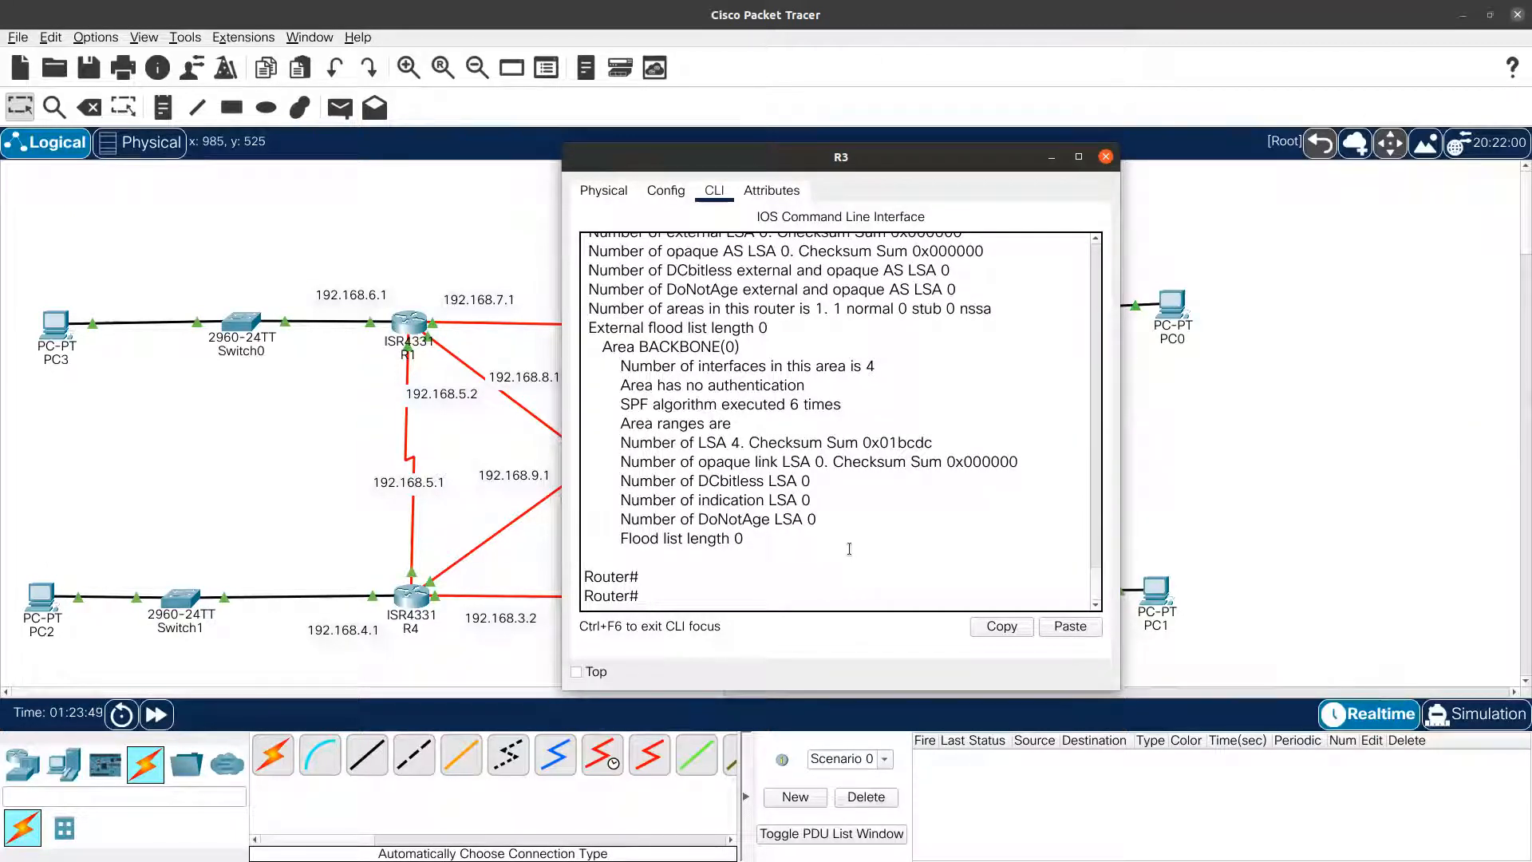
List R3's OSPF-learned routes with show ip route ospf.
type("how i")
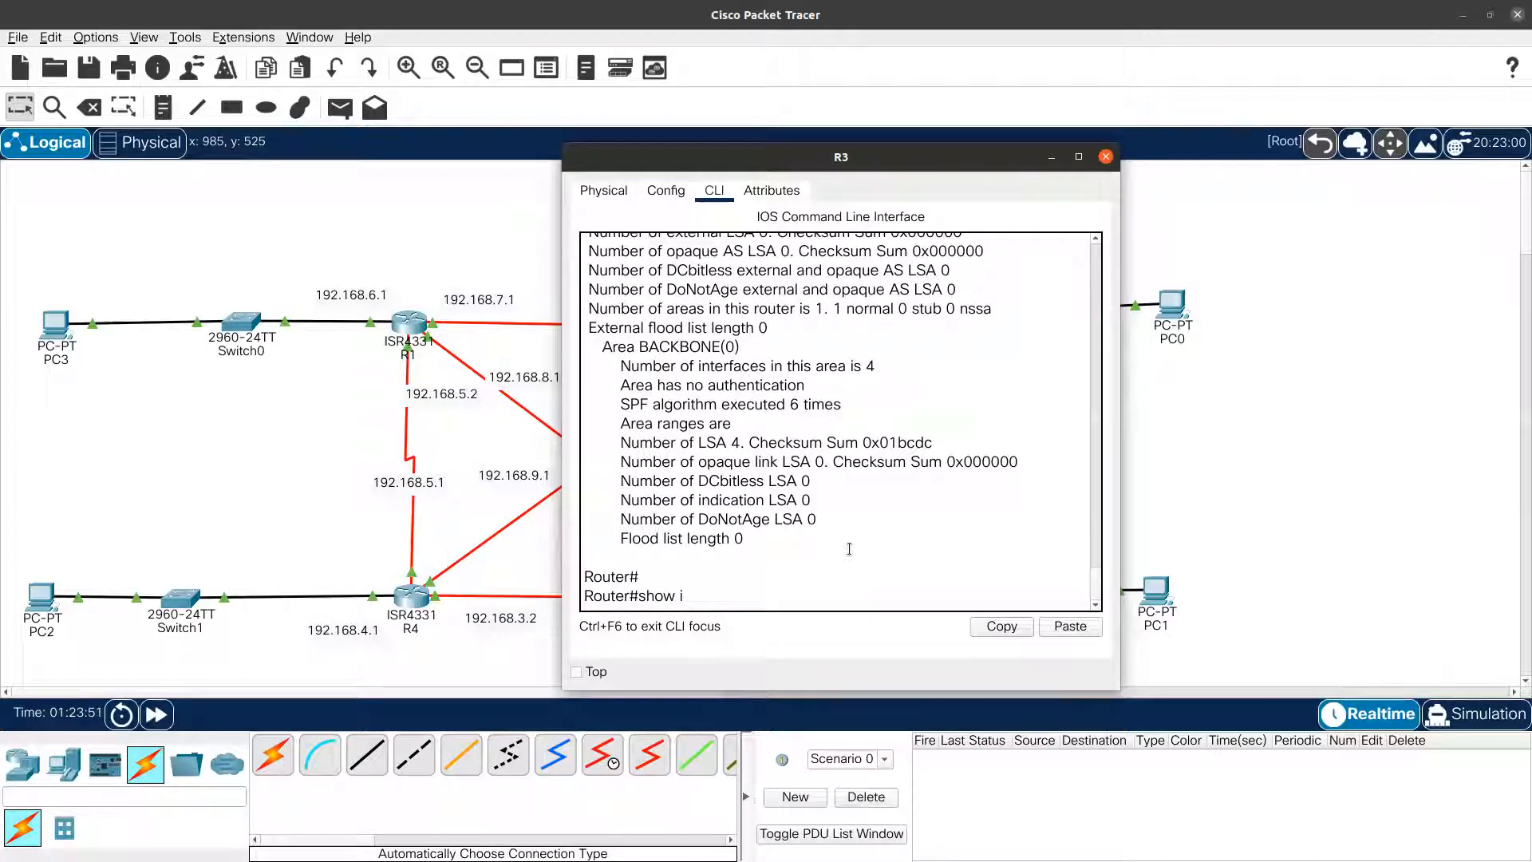
type("p route ospf")
key("Return")
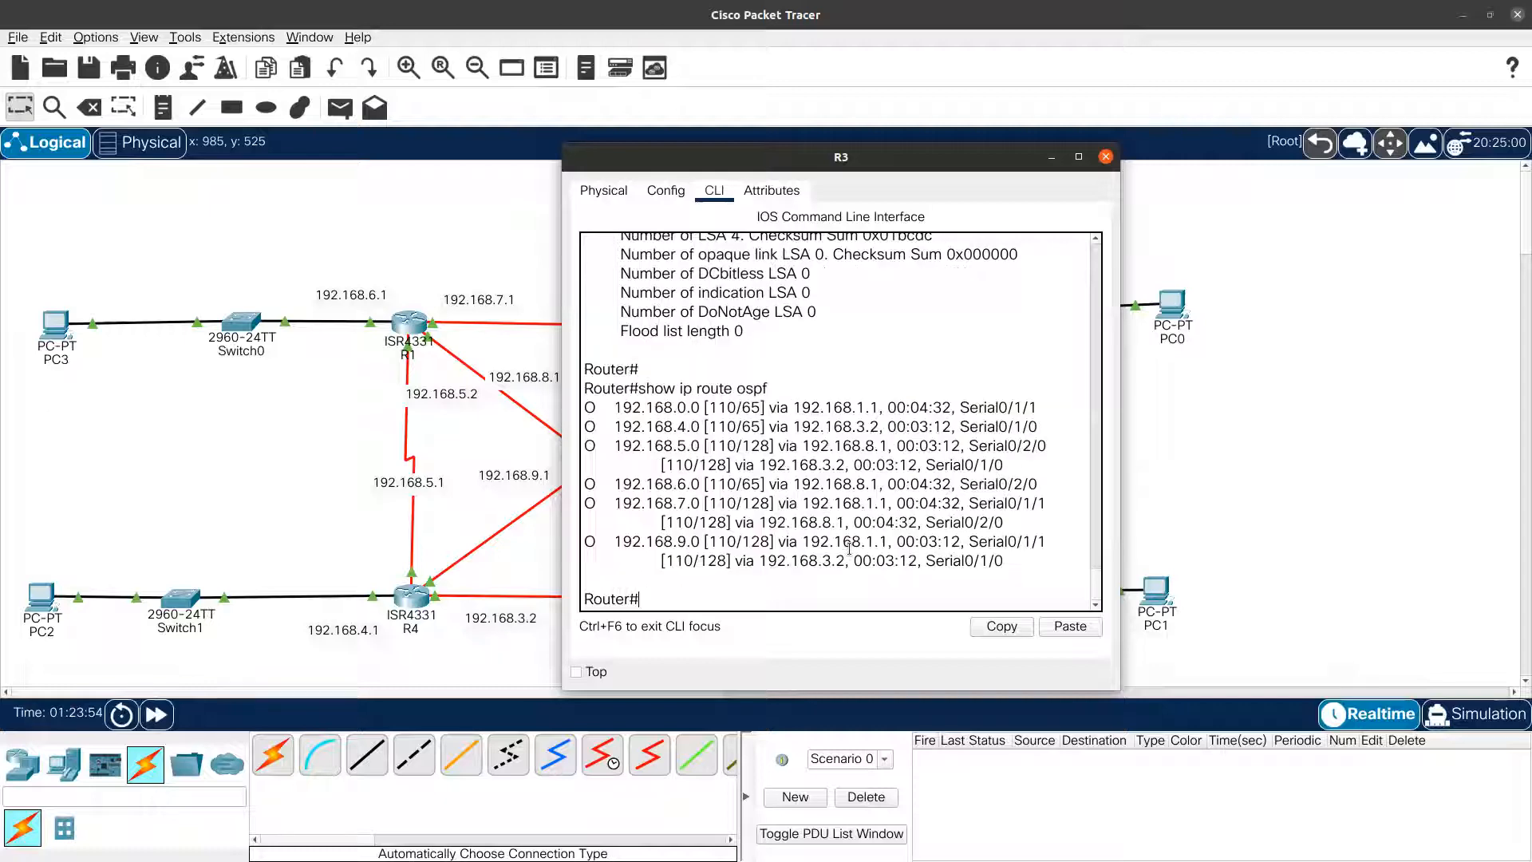